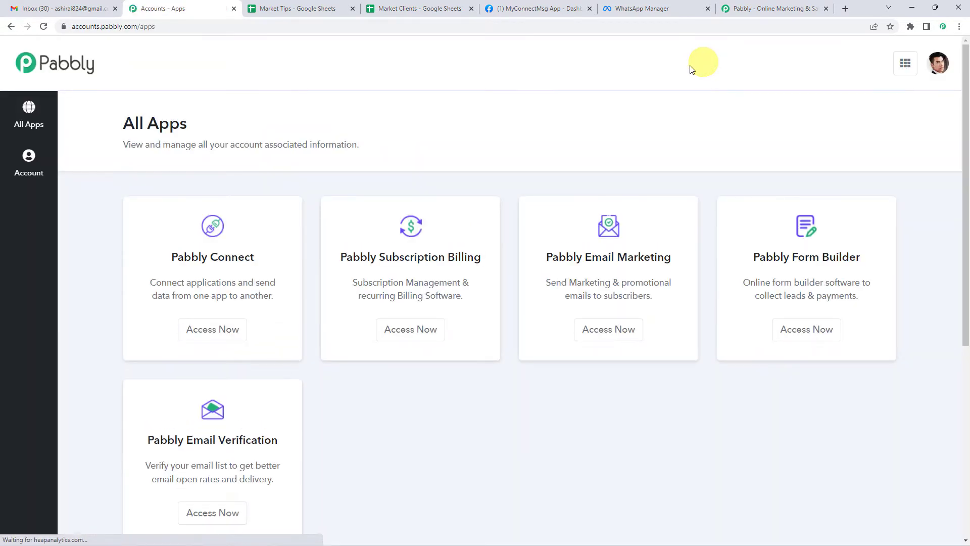
- Open Pabbly Connect and create a workflow named "Google Sheets To WhatsApp"
click(216, 335)
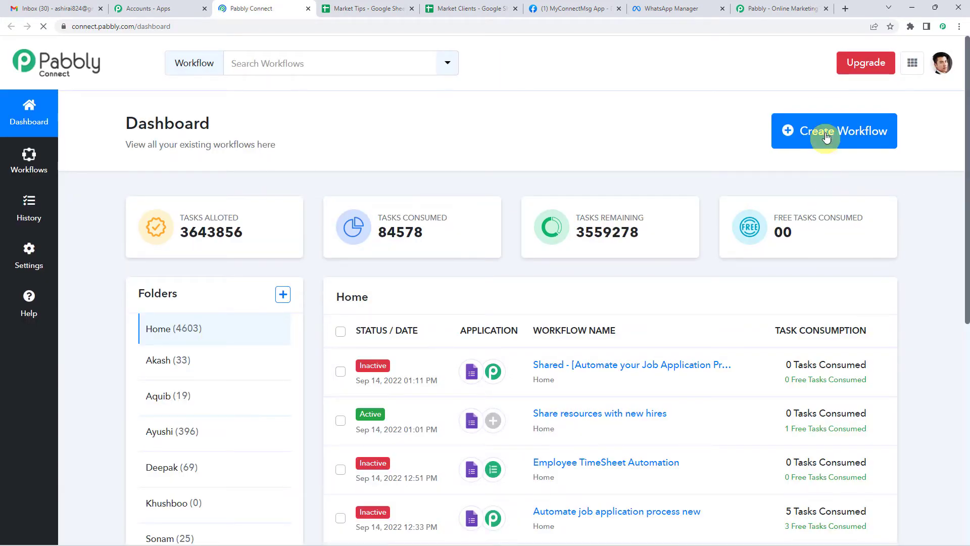
click(827, 136)
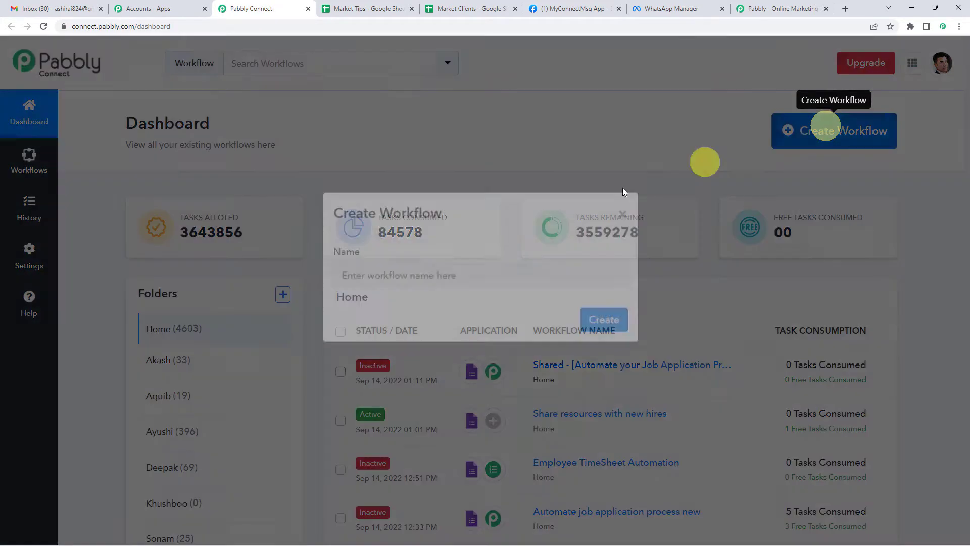
text(Google Sheets To WhatsApp)
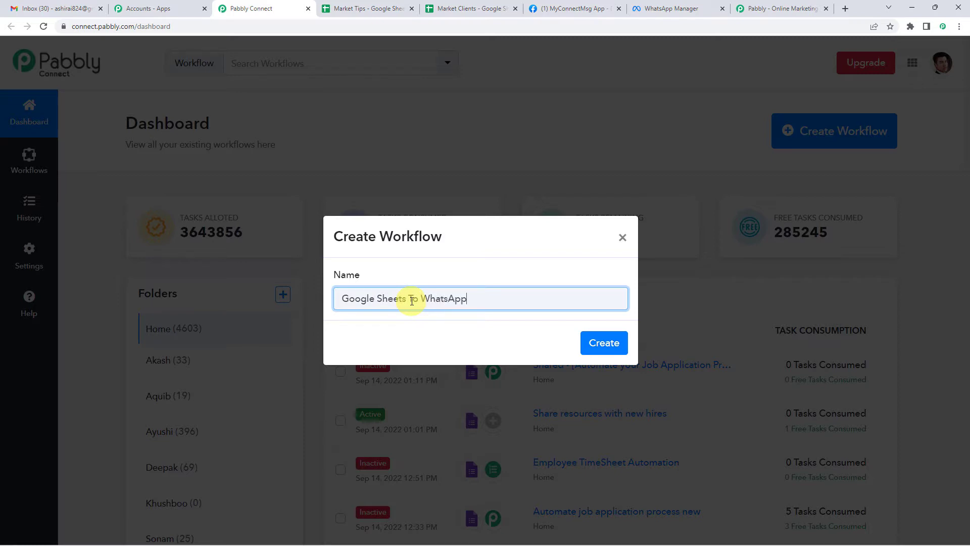
click(605, 343)
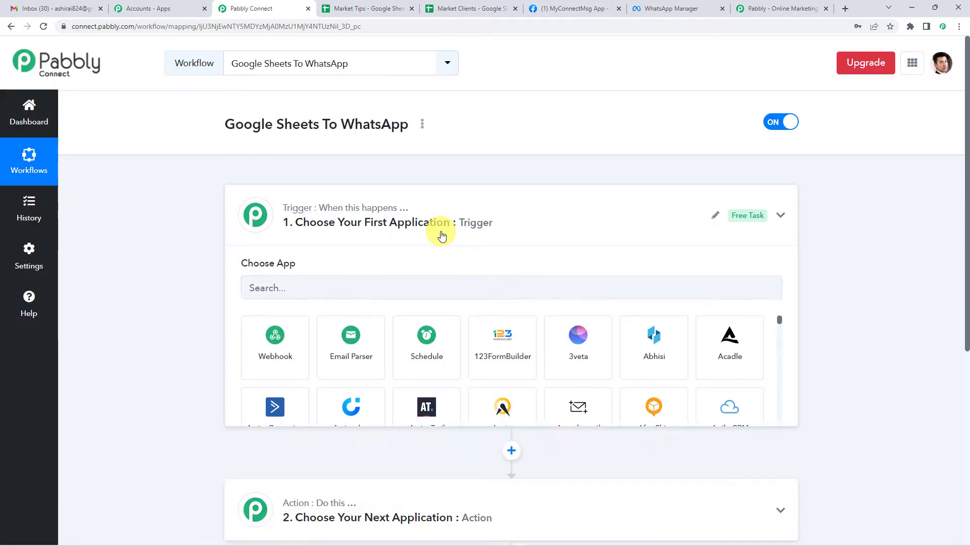
- Search for Google Sheets in the trigger step and choose it as the trigger application
click(442, 233)
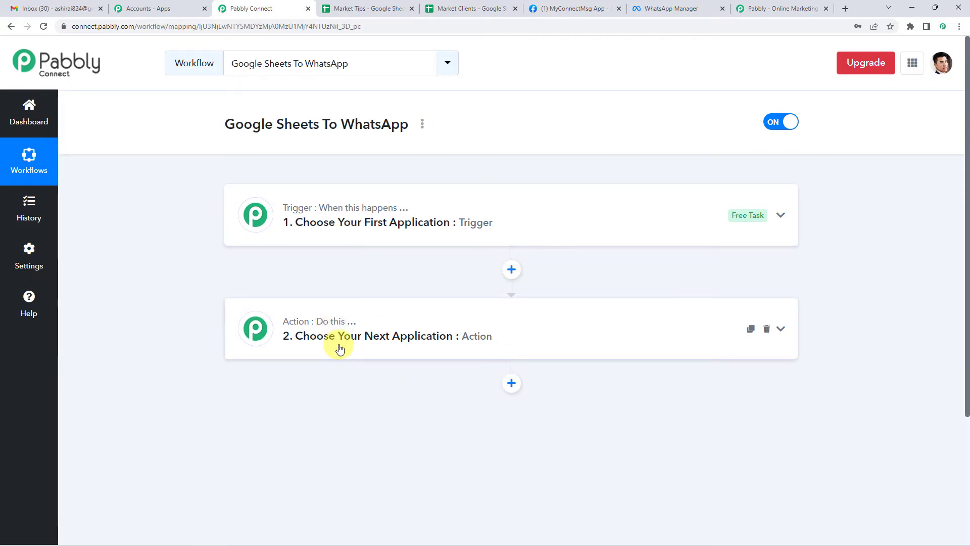
click(377, 234)
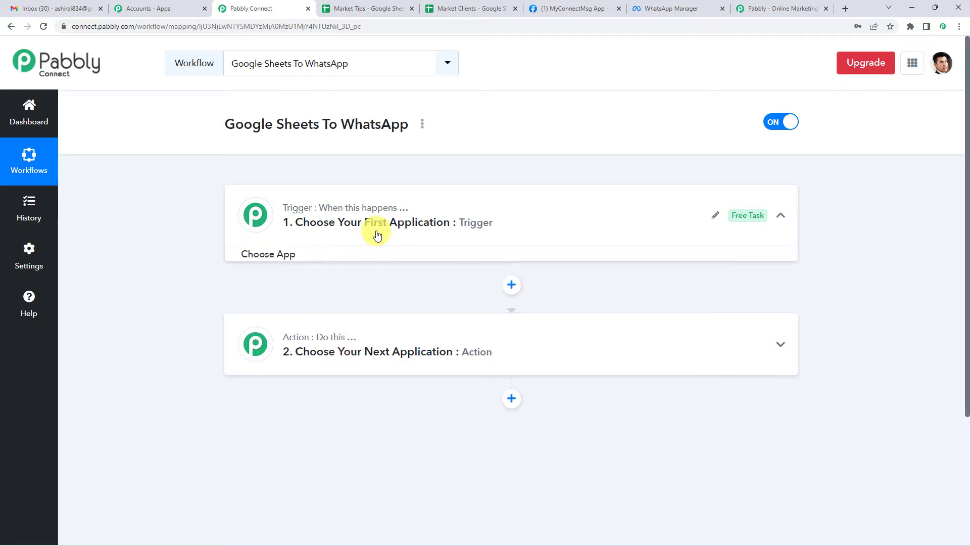
click(311, 289)
text(goo)
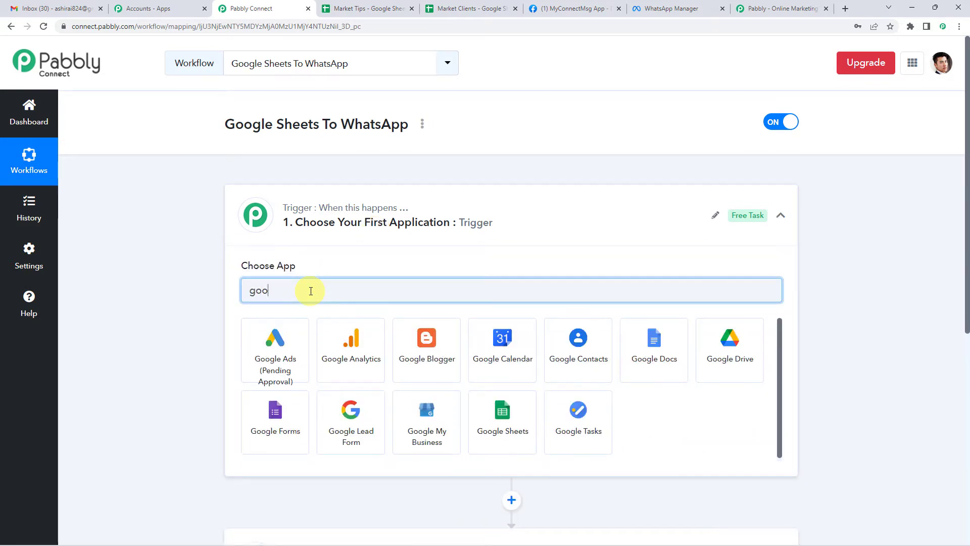
text(gle shh)
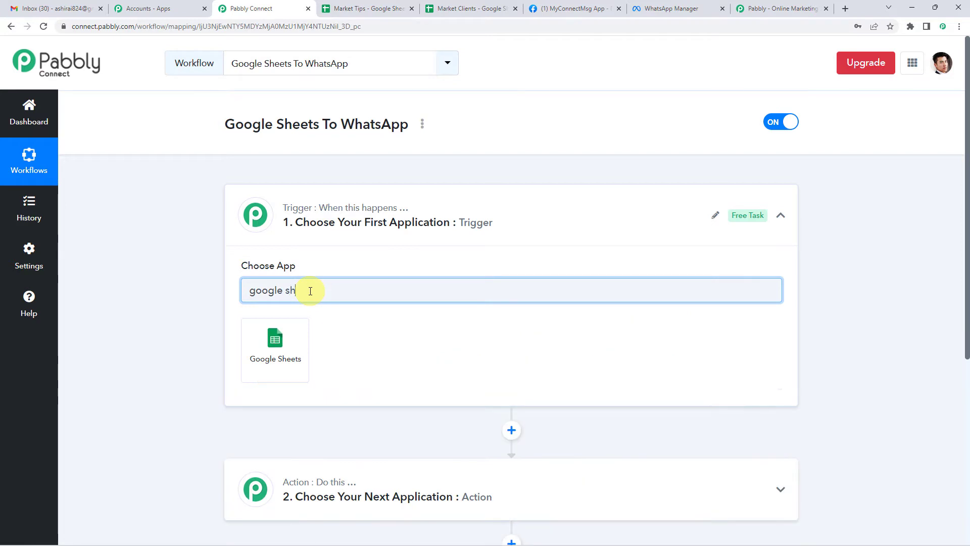
click(280, 330)
click(315, 293)
key(BackSpace)
click(299, 334)
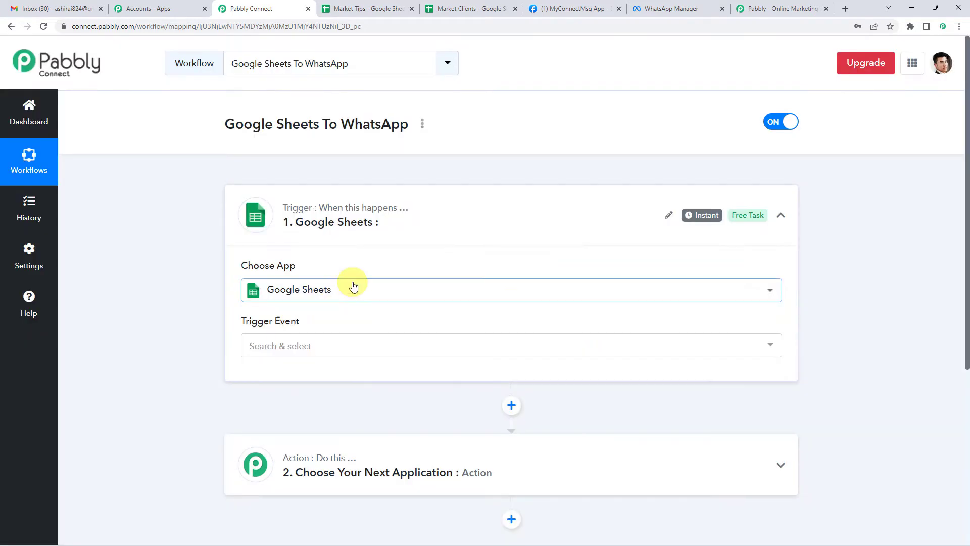
- Set the Google Sheets trigger event to New or Updated Spreadsheet Row
scroll(334, 273, down, 2)
click(322, 250)
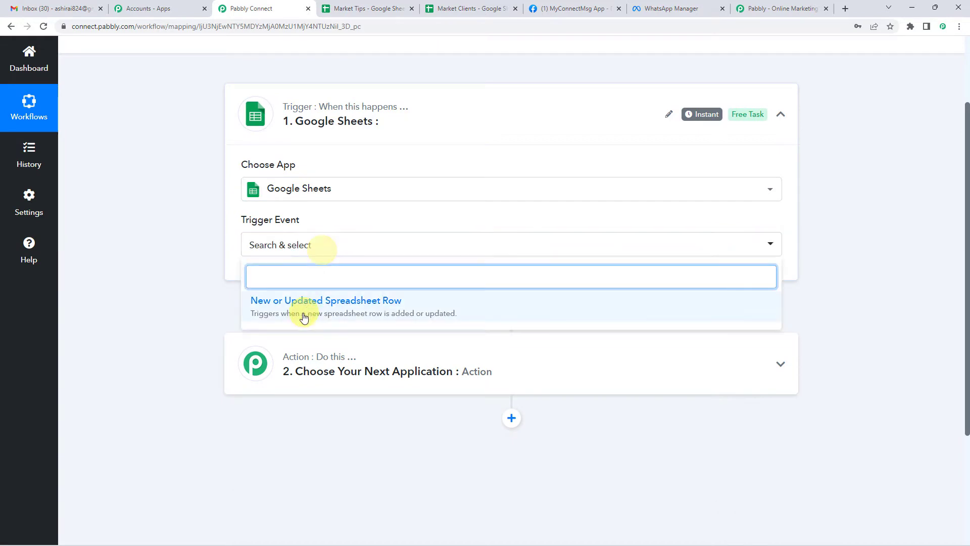
click(328, 313)
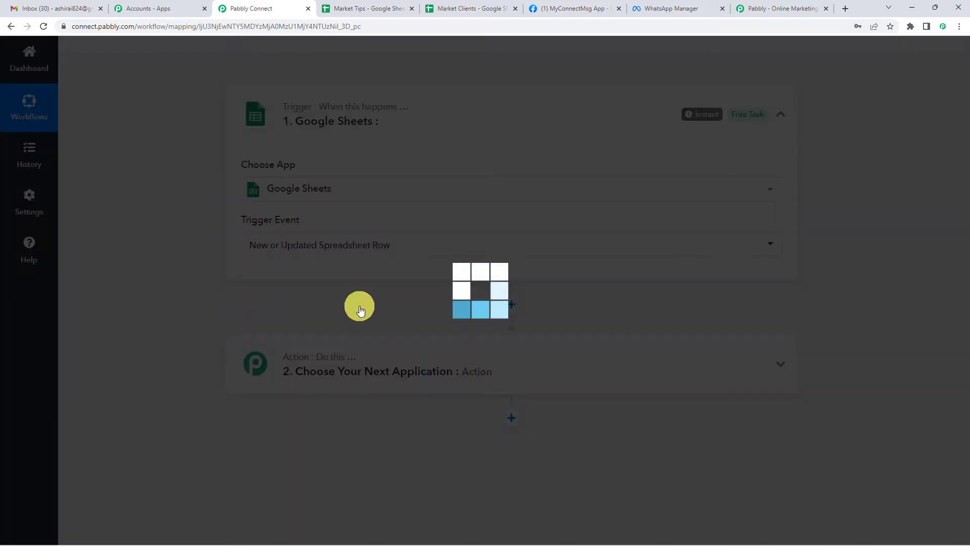
- Copy the webhook URL provided for the Google Sheets trigger
scroll(348, 298, down, 2)
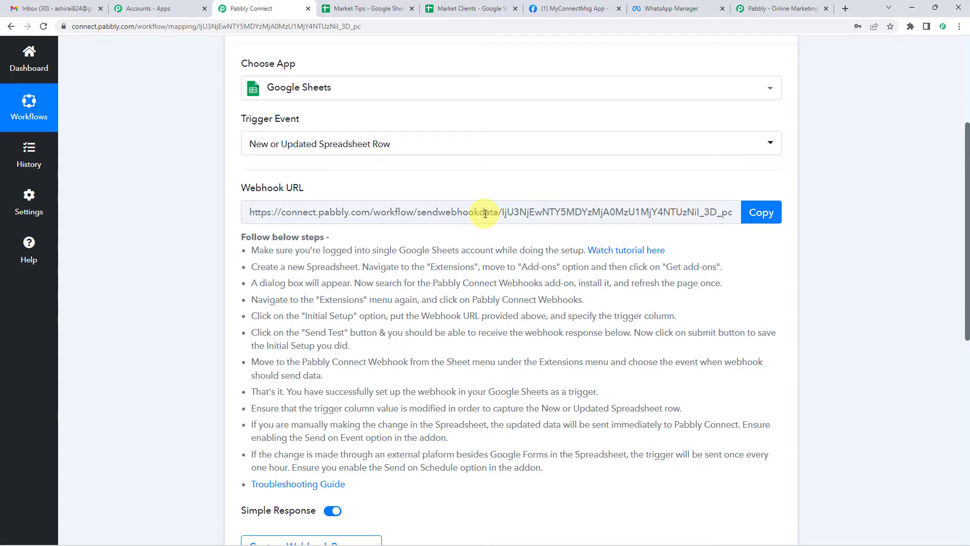
click(761, 212)
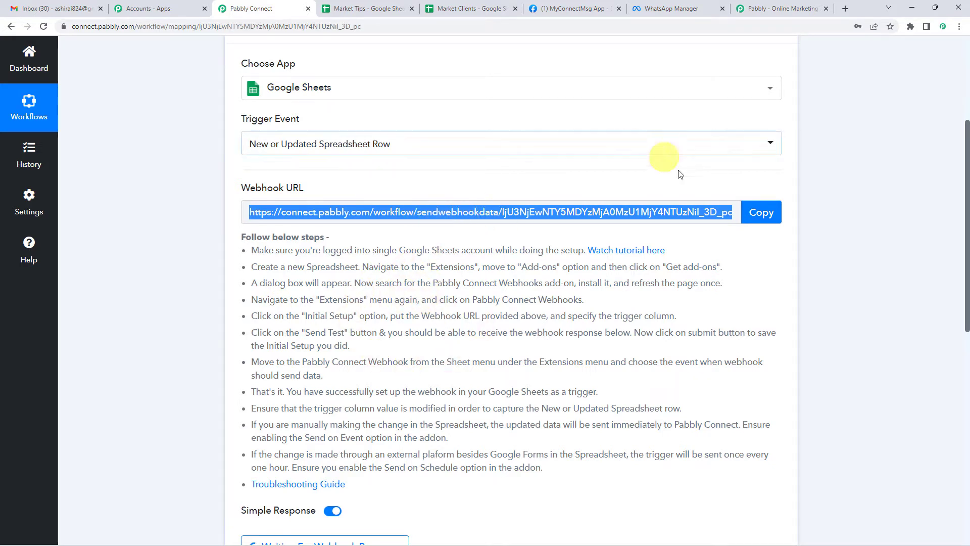
click(757, 211)
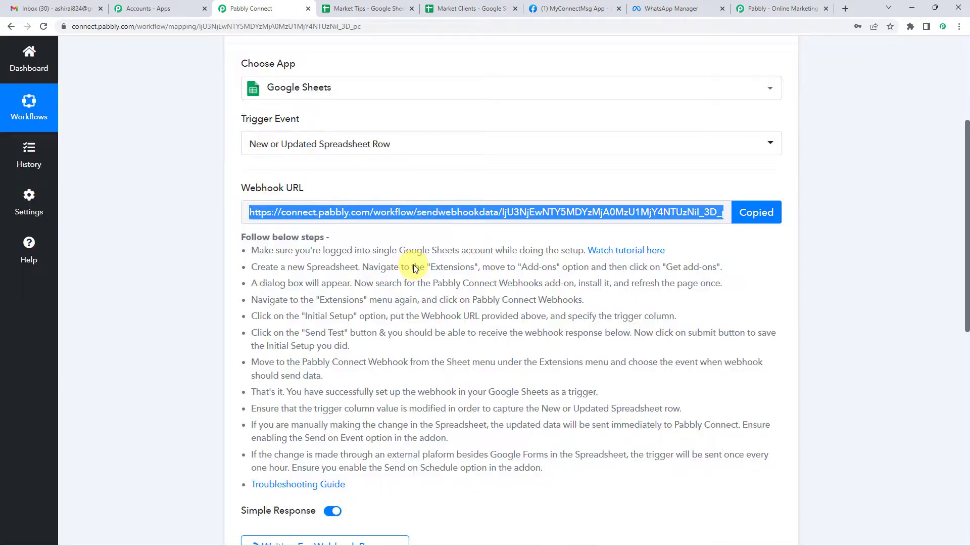
scroll(413, 265, up, 2)
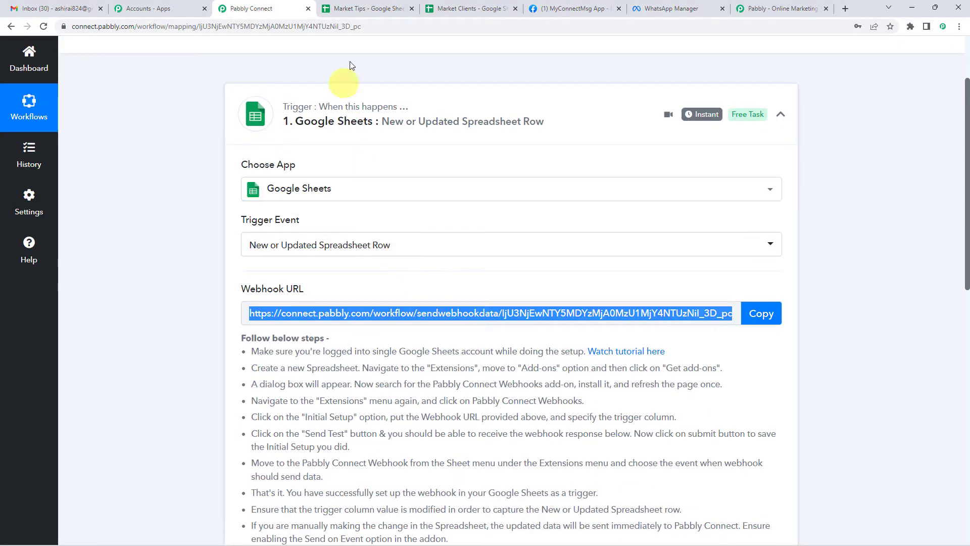
- In the Market Tips spreadsheet, open the Pabbly Connect Webhooks initial setup and paste the workflow's webhook URL
click(356, 11)
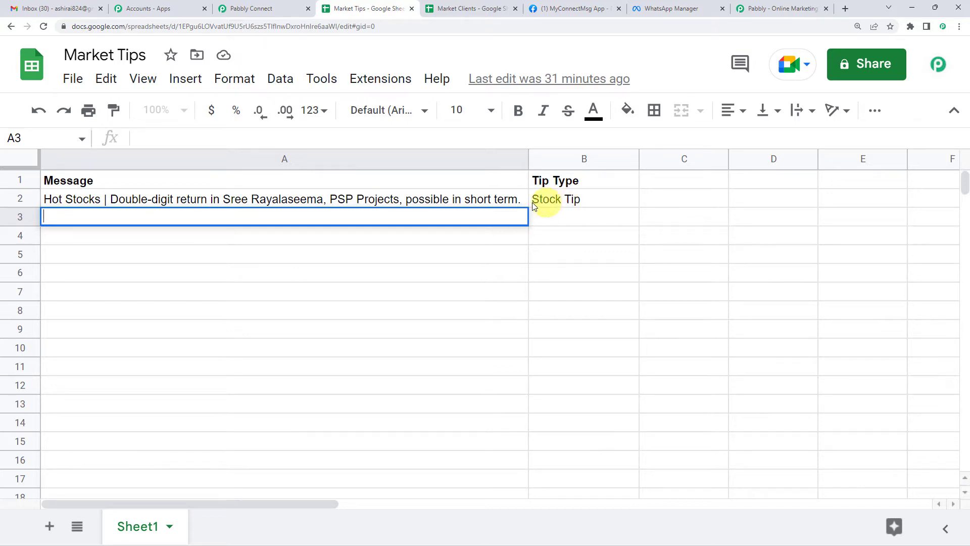
click(379, 84)
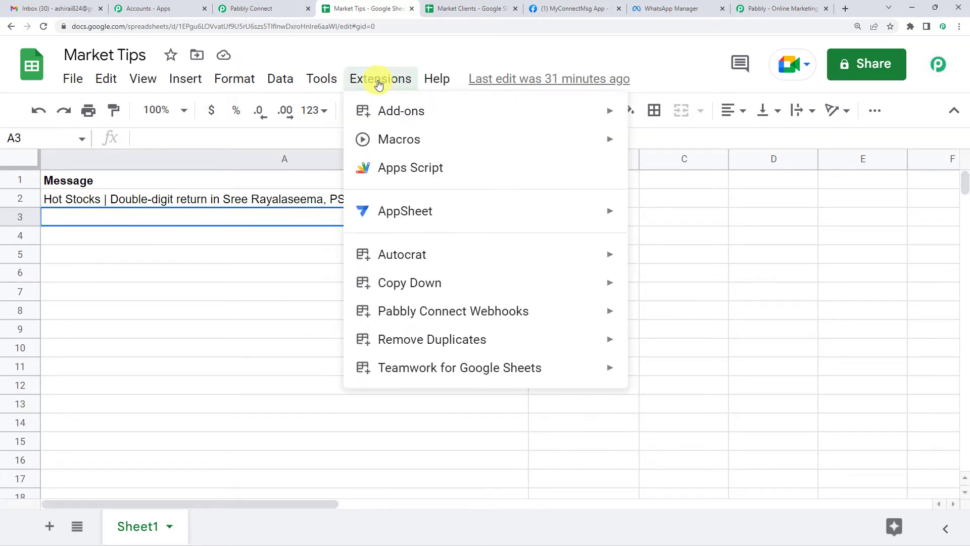
mouse_move(404, 308)
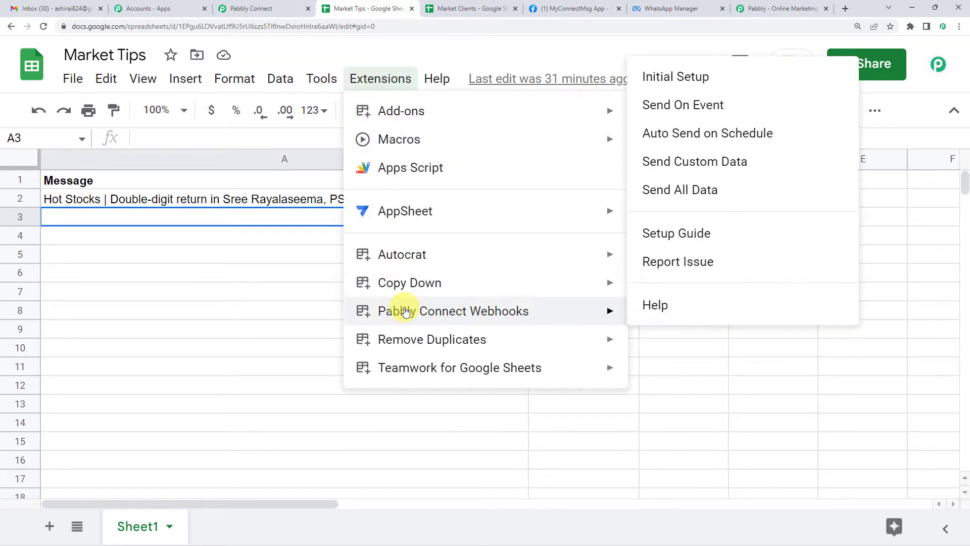
click(672, 78)
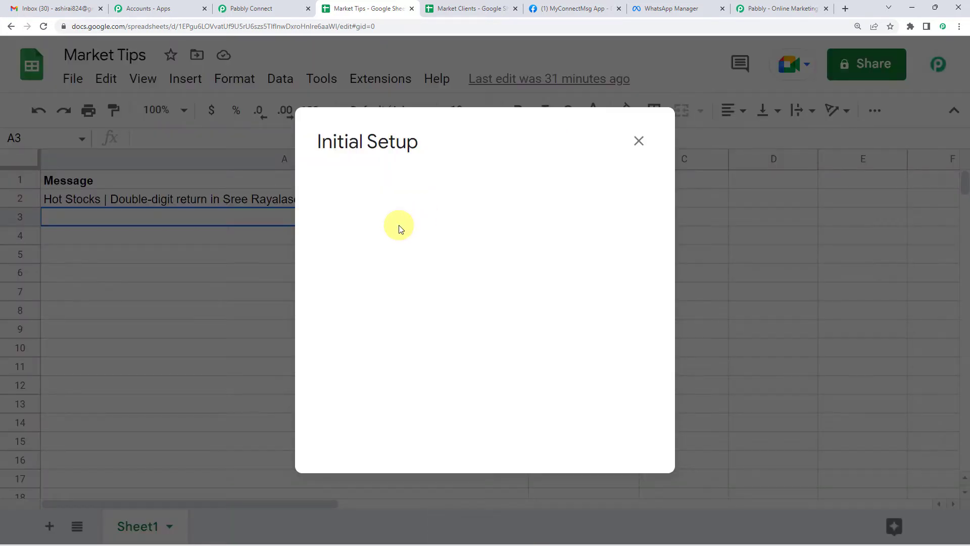
click(374, 279)
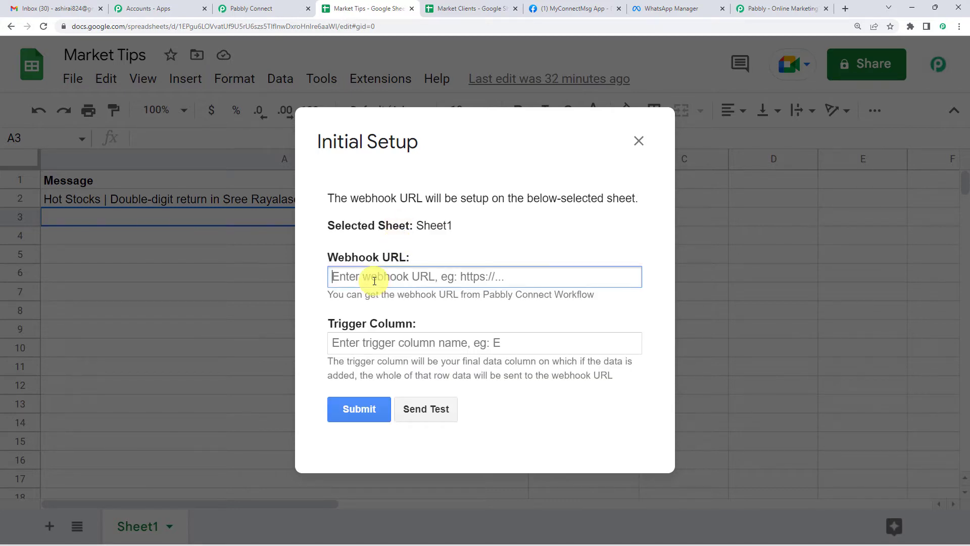
key(ctrl+v)
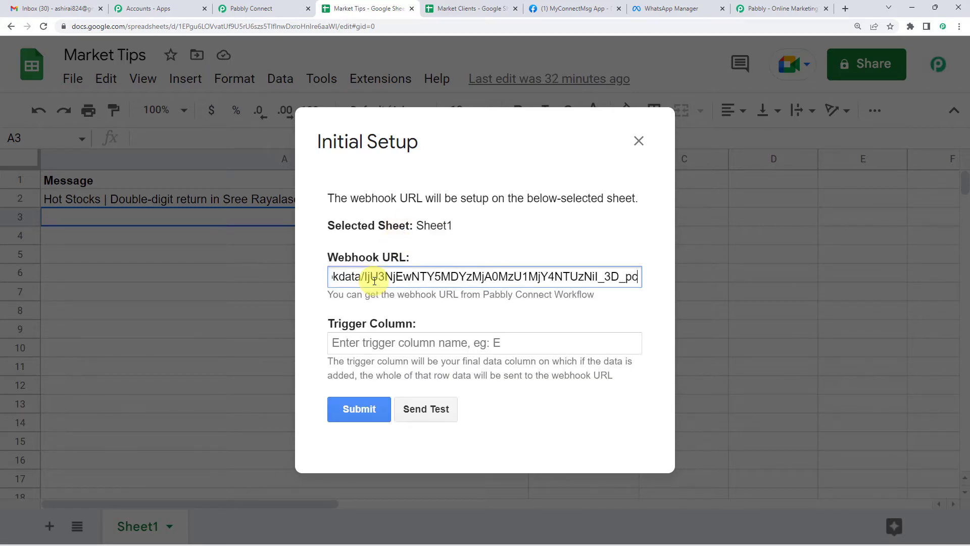
click(227, 8)
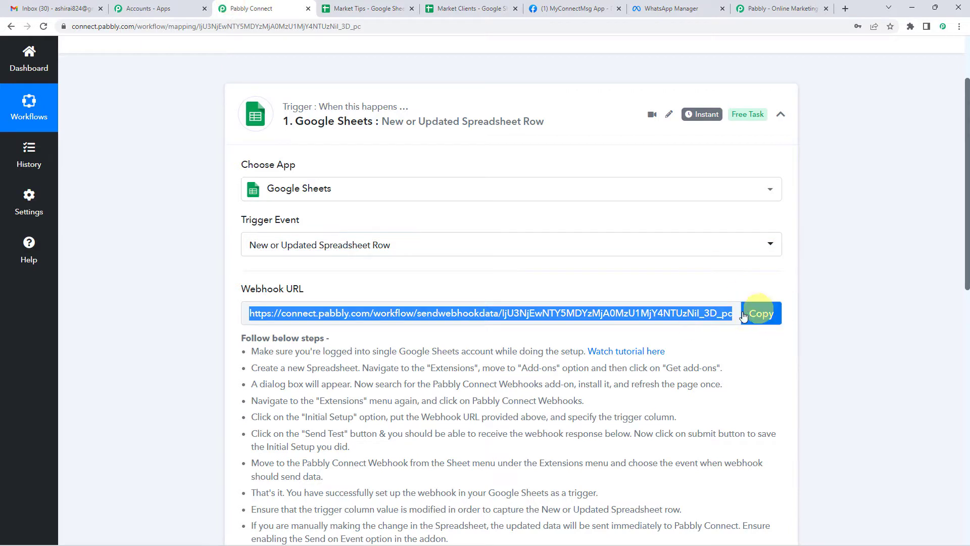
click(761, 313)
click(367, 8)
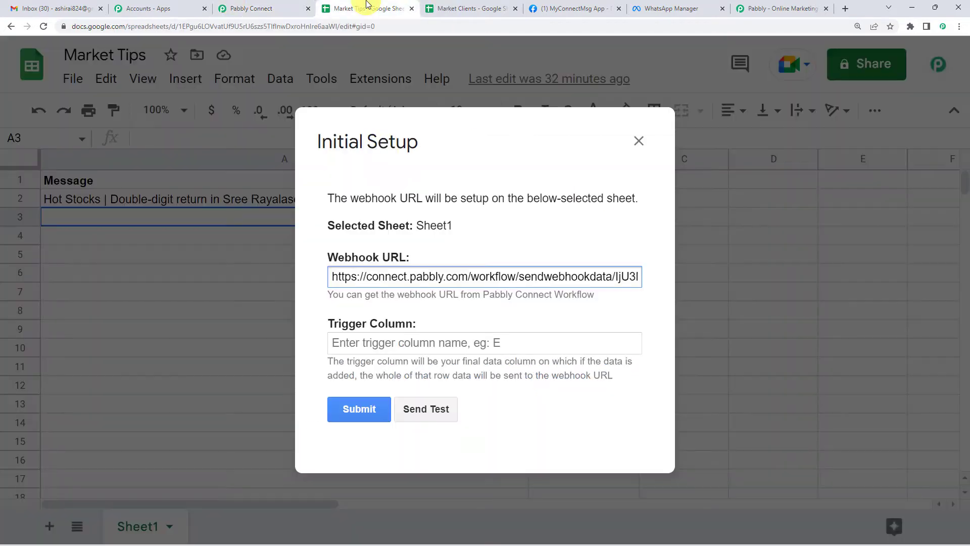
- Set the webhook's trigger column to B, send test data from the sheet, and close the initial setup
click(378, 348)
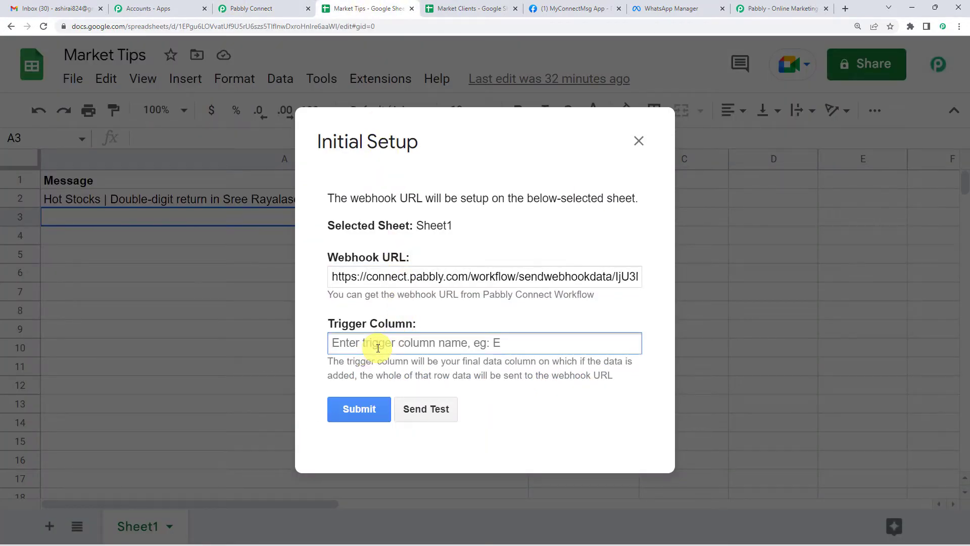
text(B)
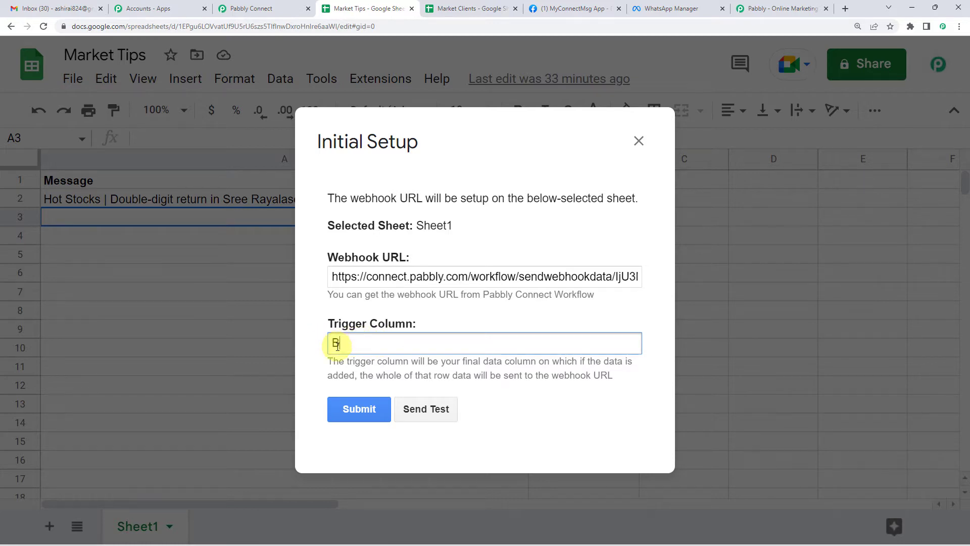
click(423, 411)
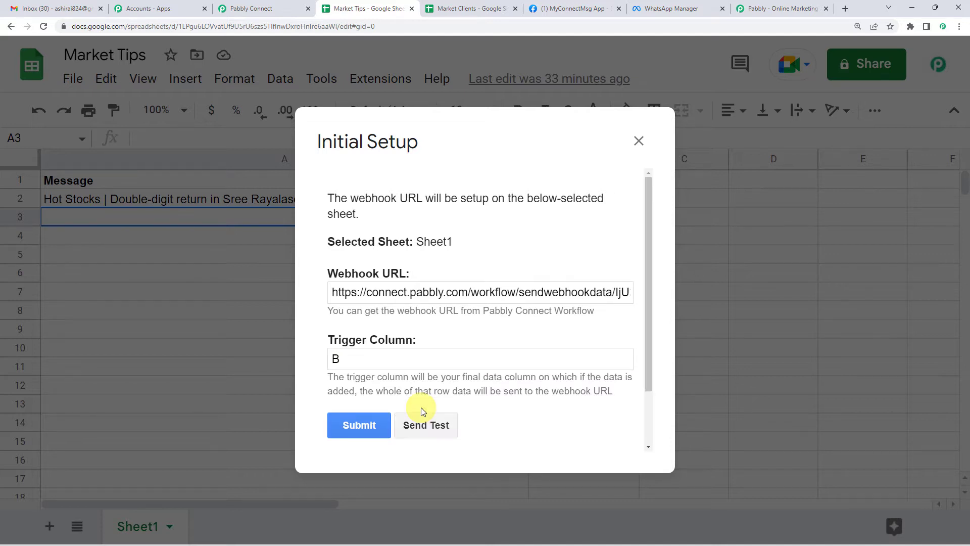
scroll(404, 430, down, 2)
drag(340, 390, 488, 387)
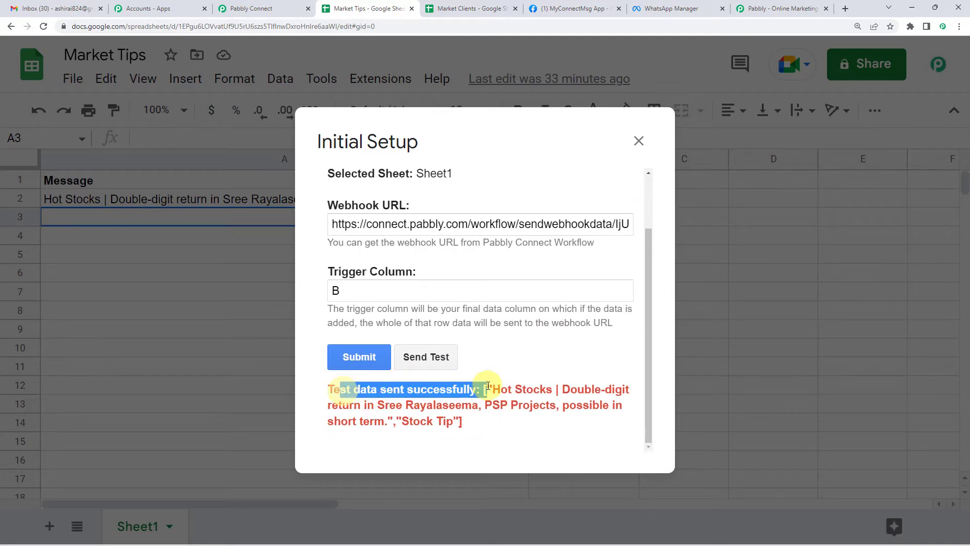
click(638, 141)
- Return to the Pabbly Connect workflow and examine the received webhook response, enlarging the Message value to read its full text
click(277, 8)
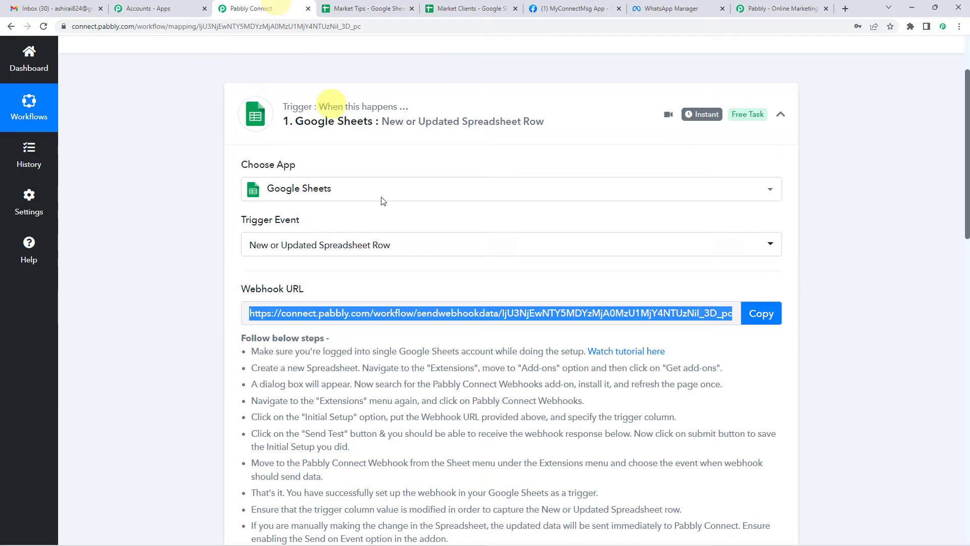
scroll(399, 213, down, 3)
scroll(407, 223, down, 8)
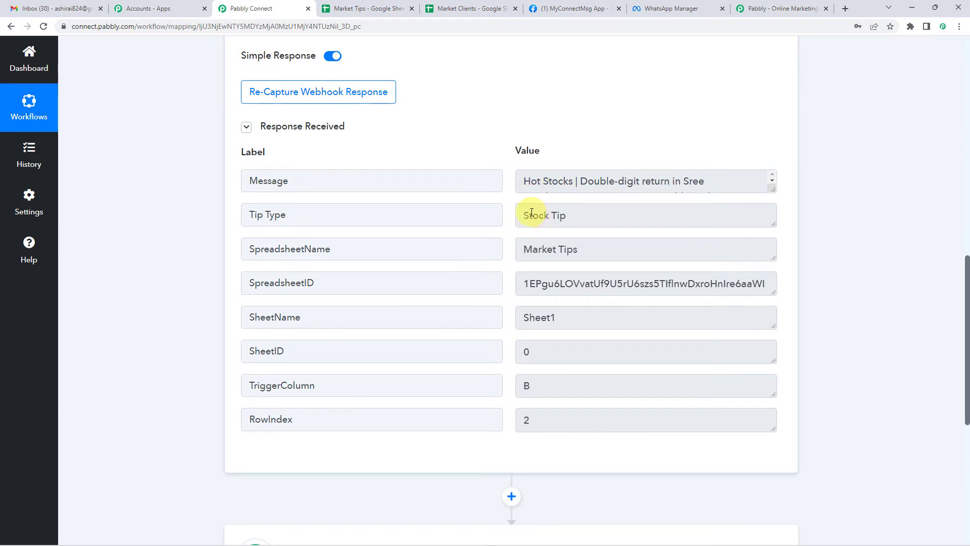
drag(531, 213, 570, 216)
drag(525, 250, 573, 249)
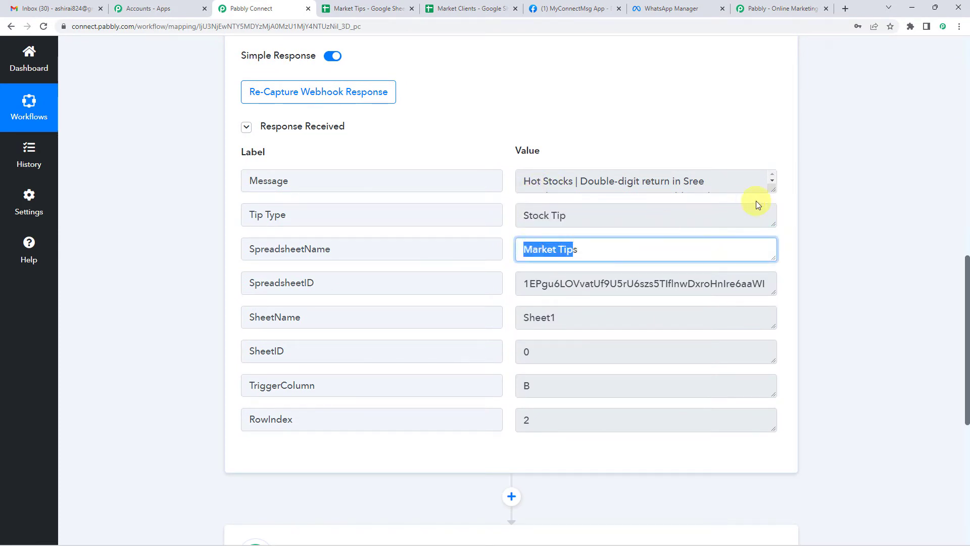
drag(771, 192, 771, 265)
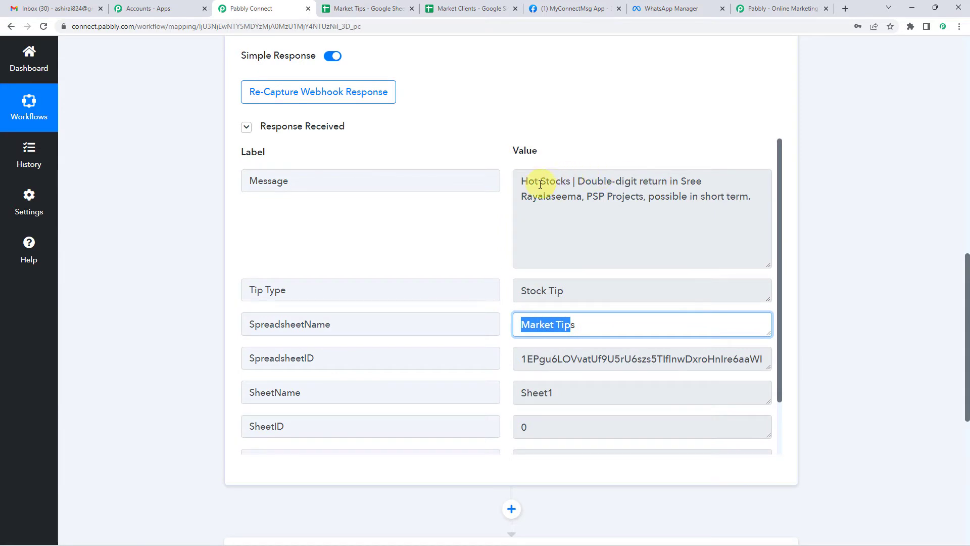
drag(528, 182, 730, 197)
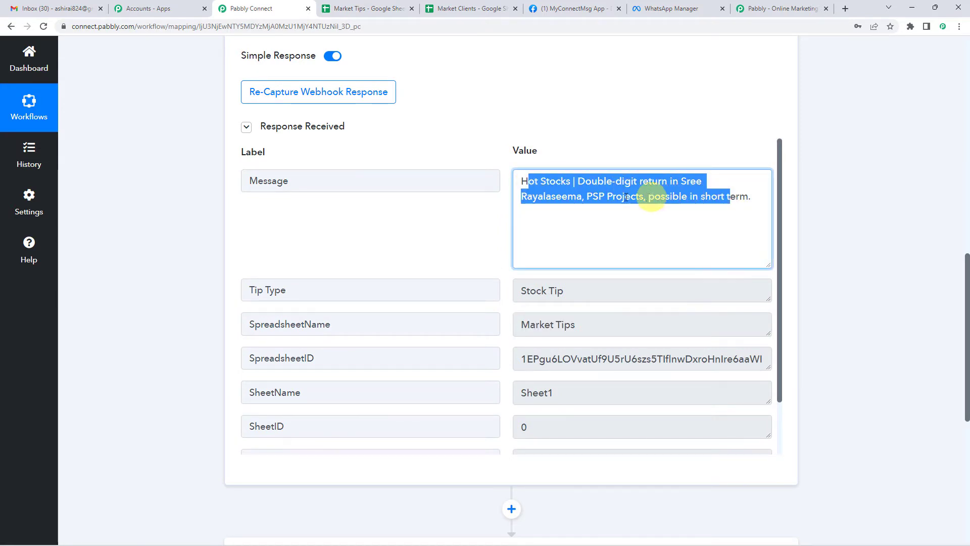
drag(586, 197, 714, 196)
double_click(715, 199)
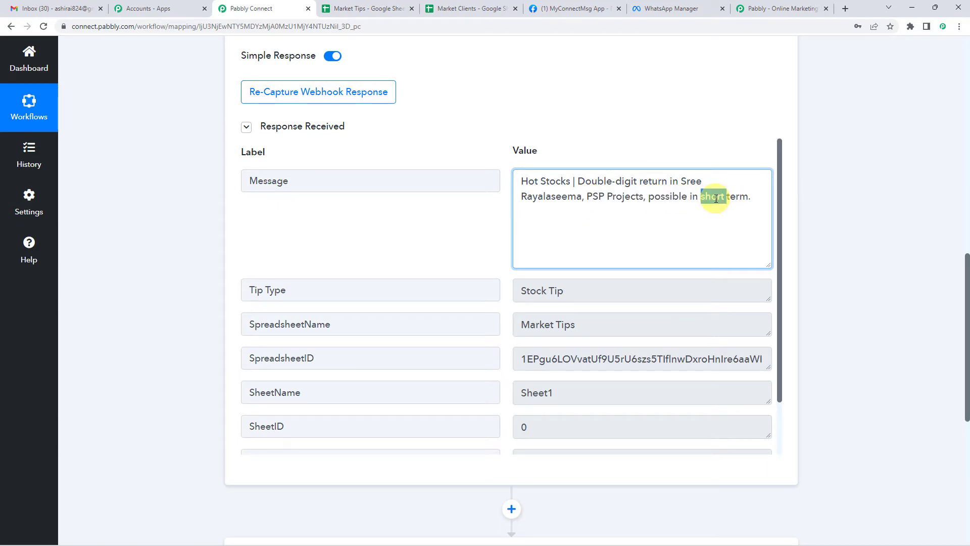
click(562, 196)
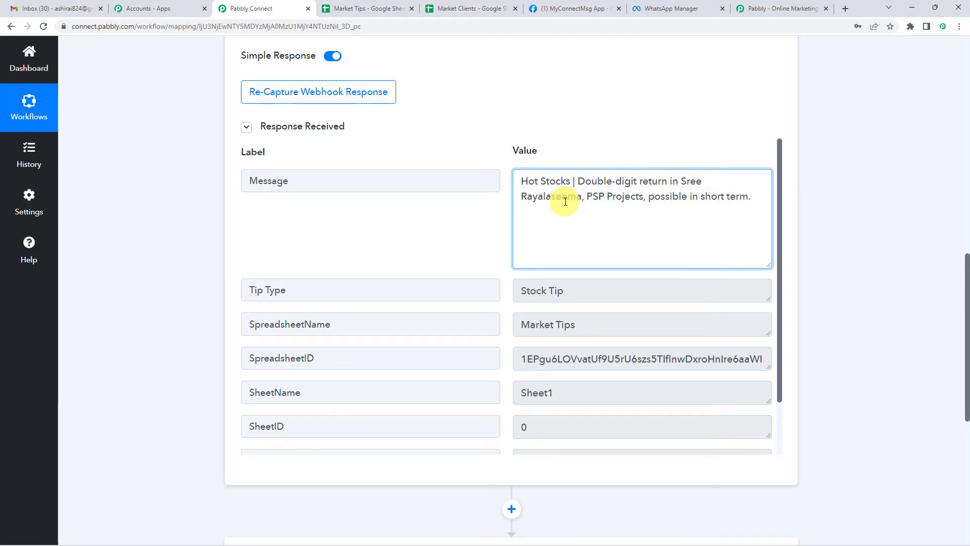
drag(520, 183, 749, 197)
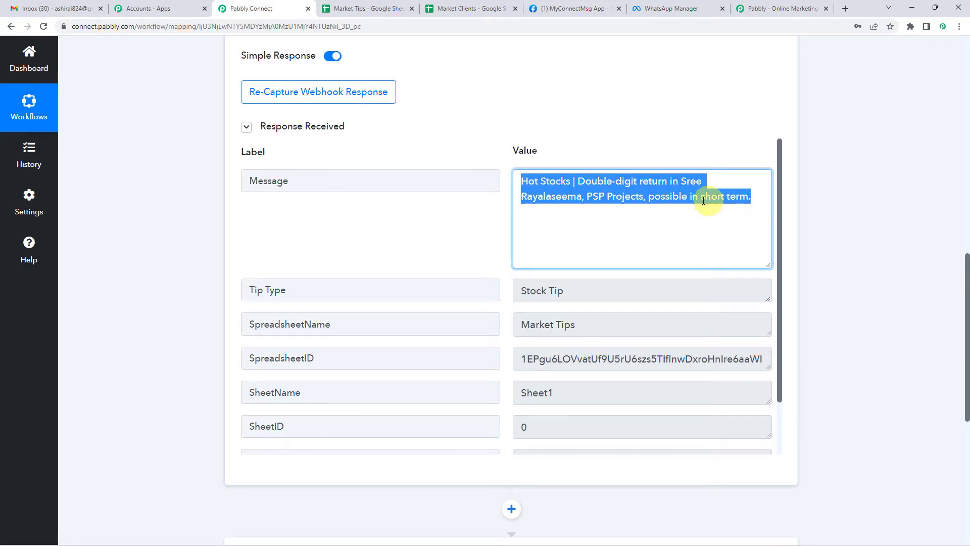
click(585, 197)
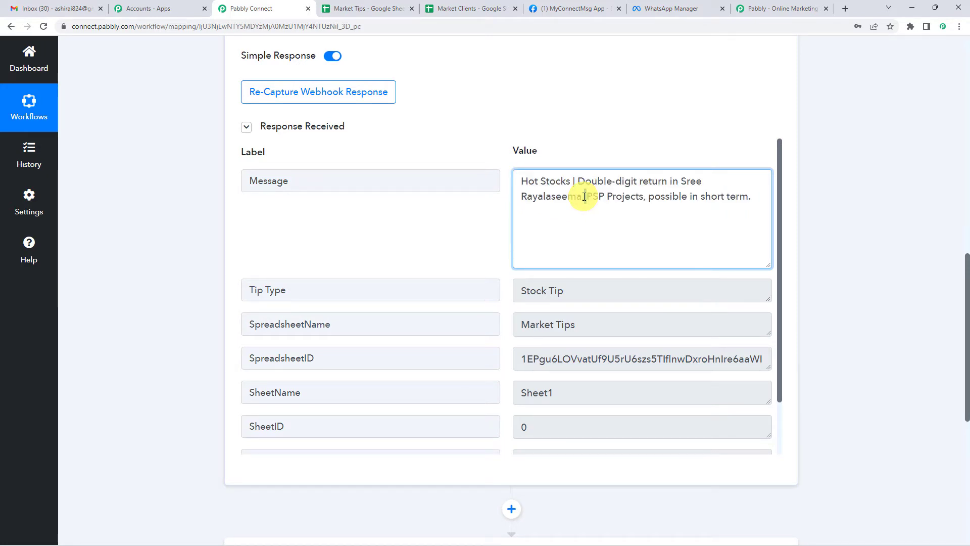
text(,)
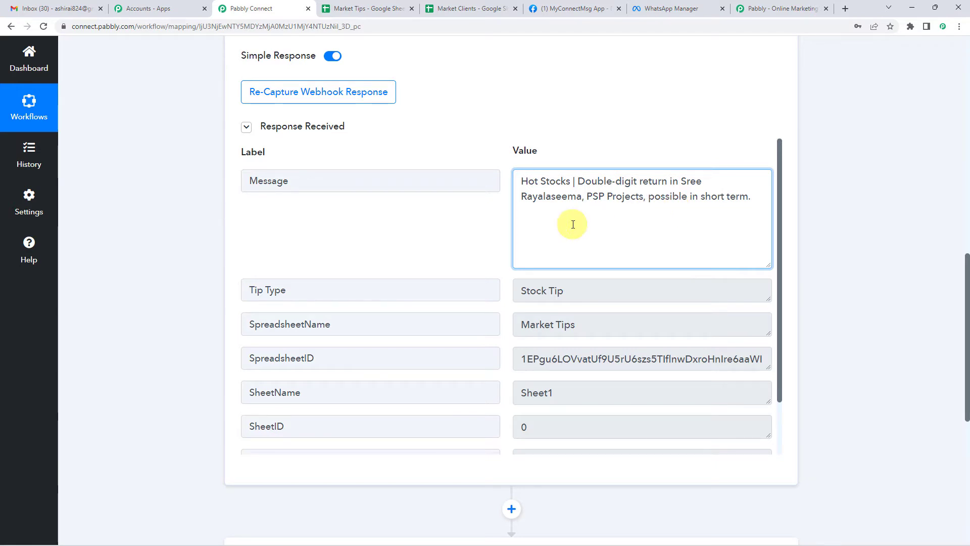
scroll(571, 223, up, 1)
scroll(152, 283, up, 3)
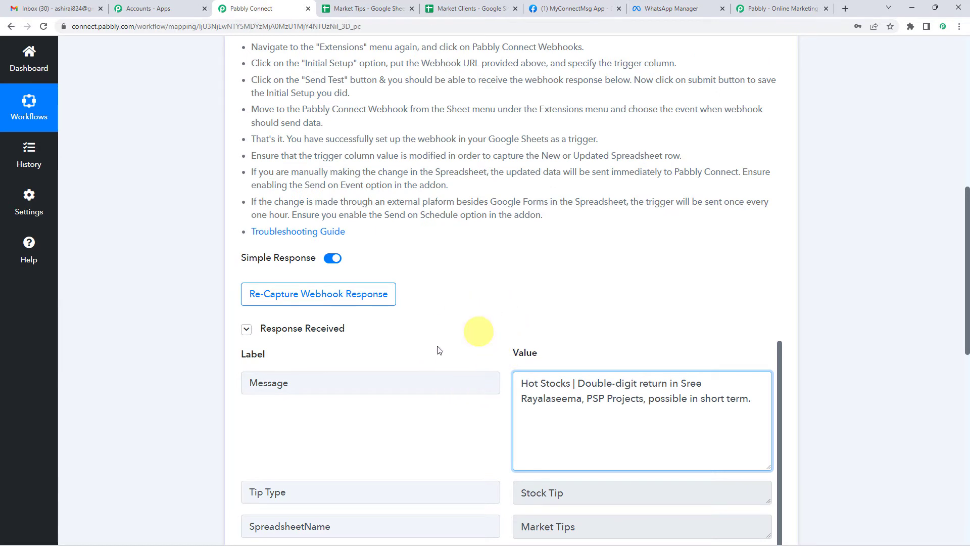
scroll(417, 423, down, 1)
scroll(148, 344, up, 2)
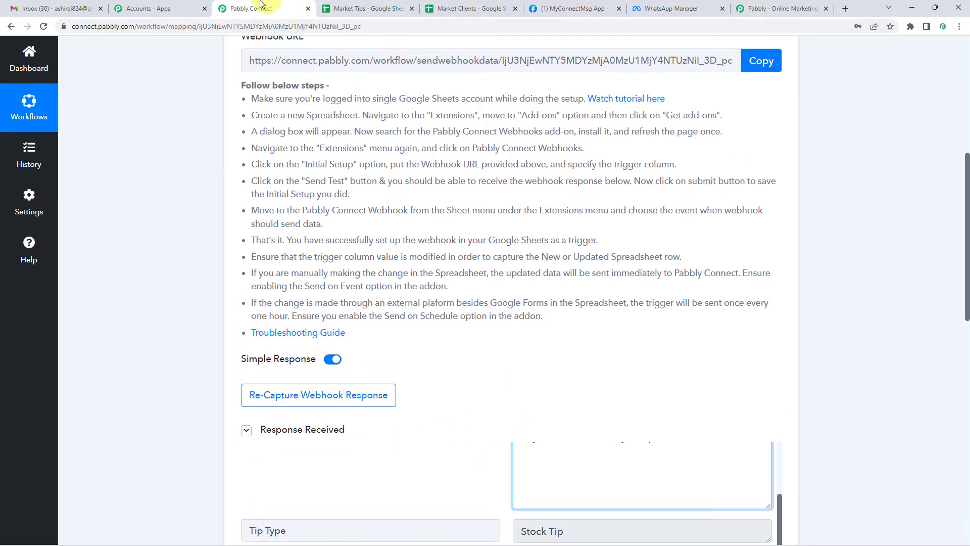
- In the Market Tips spreadsheet, enable Send On Event for the Pabbly Connect Webhooks add-on
click(347, 5)
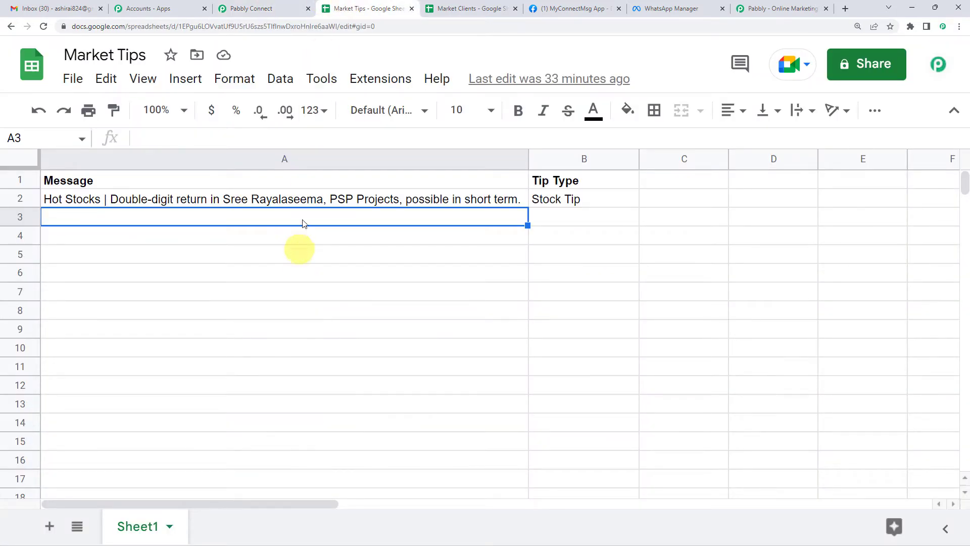
click(370, 81)
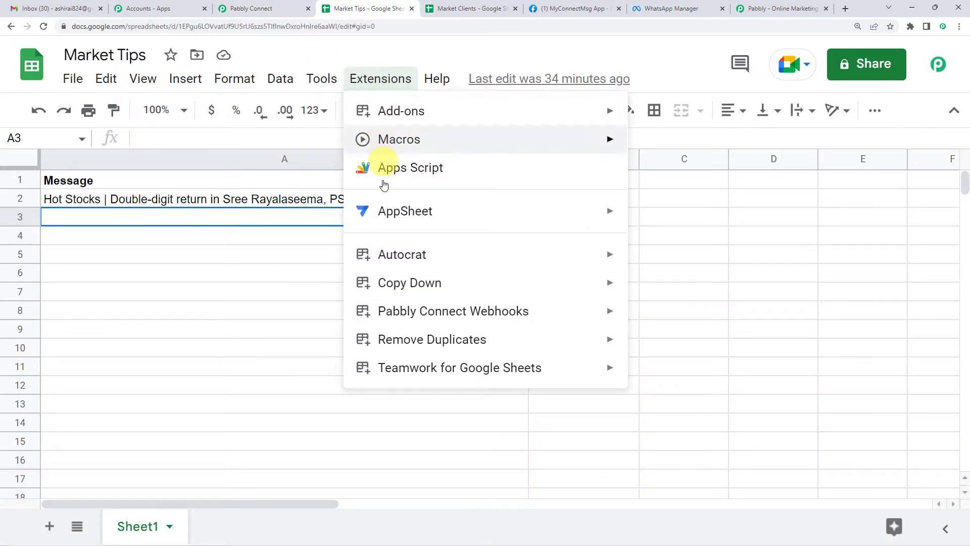
mouse_move(412, 319)
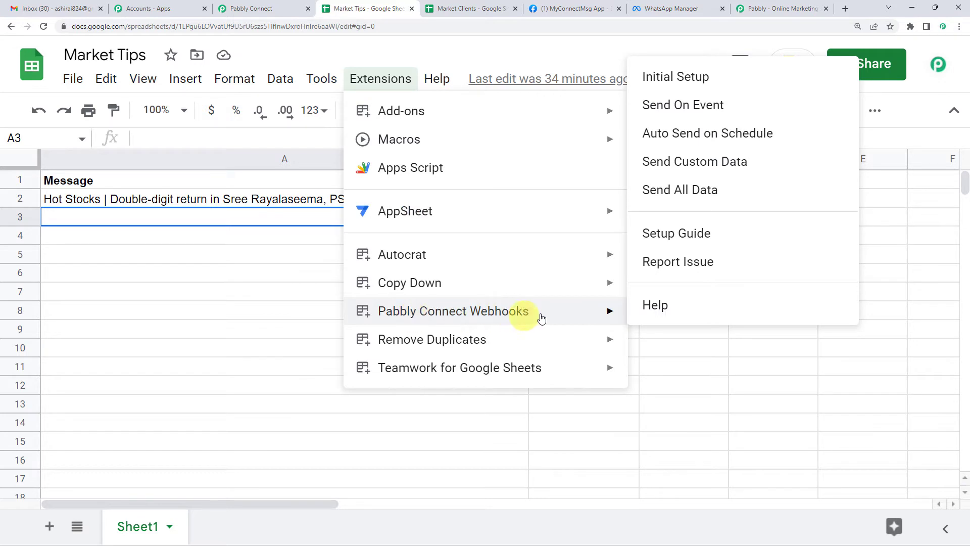
click(663, 109)
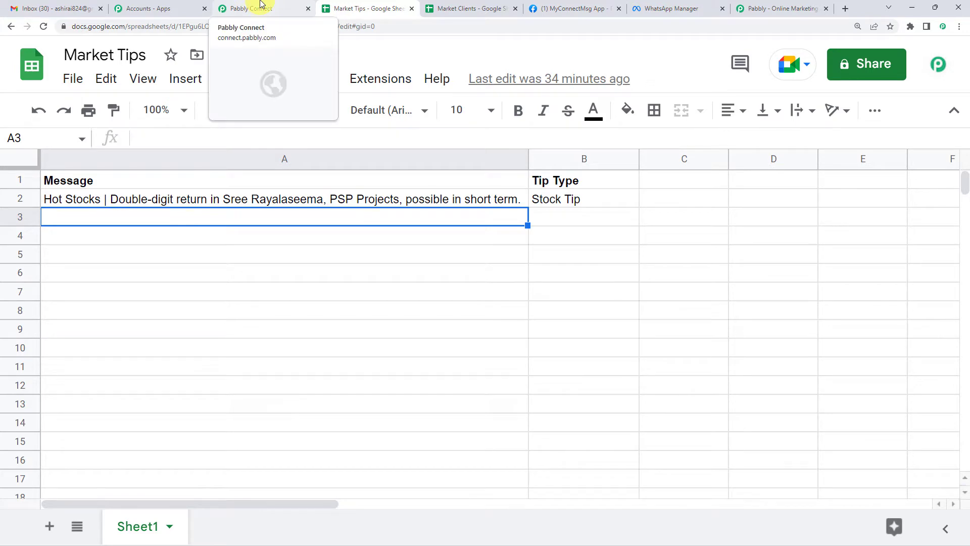
- Return to the Pabbly Connect workflow and choose Google Sheets as the application for the second step's action
click(261, 5)
scroll(213, 227, down, 6)
scroll(213, 227, down, 1)
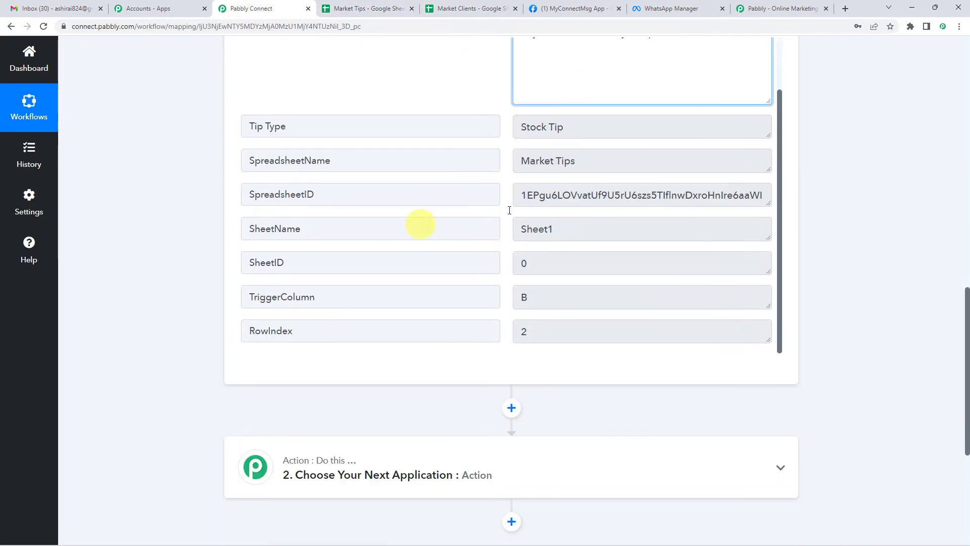
scroll(176, 245, up, 5)
scroll(176, 245, up, 6)
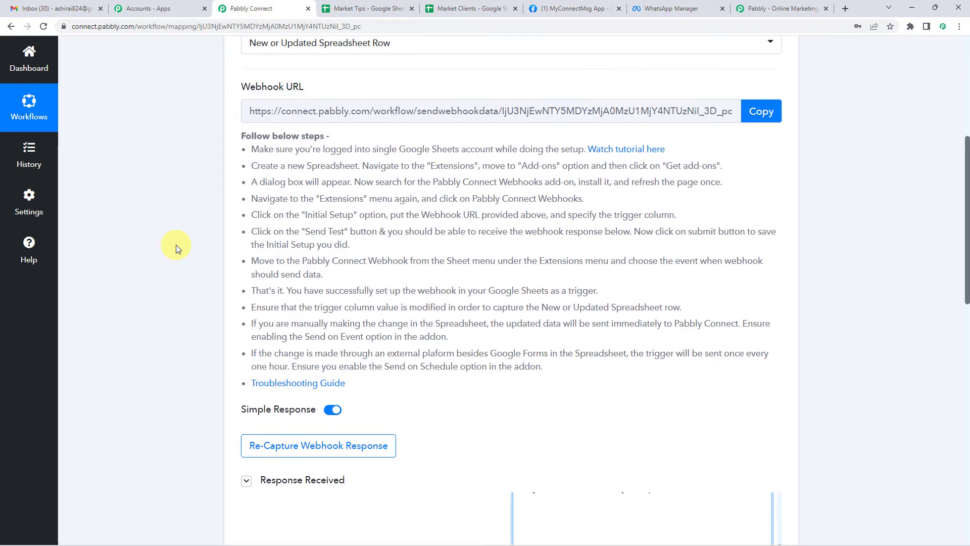
scroll(175, 244, down, 15)
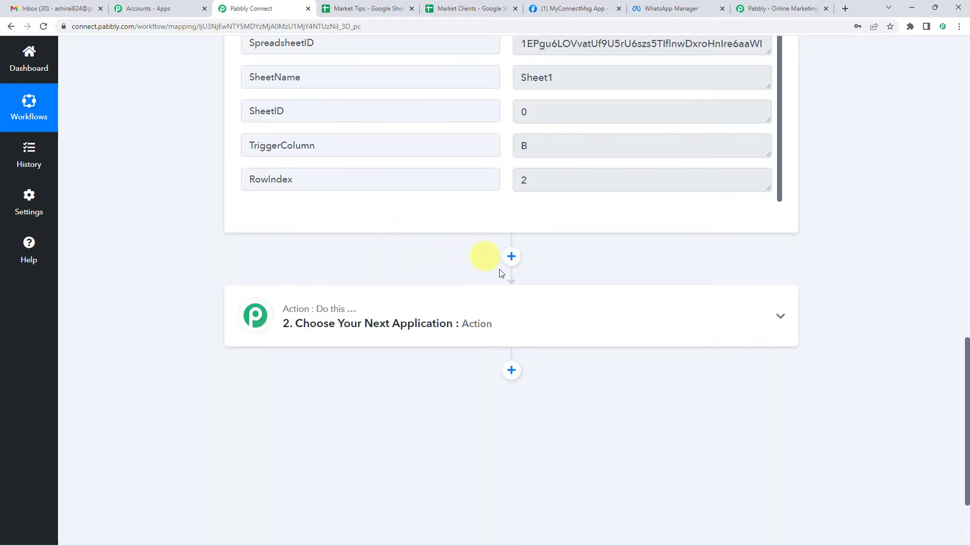
click(475, 312)
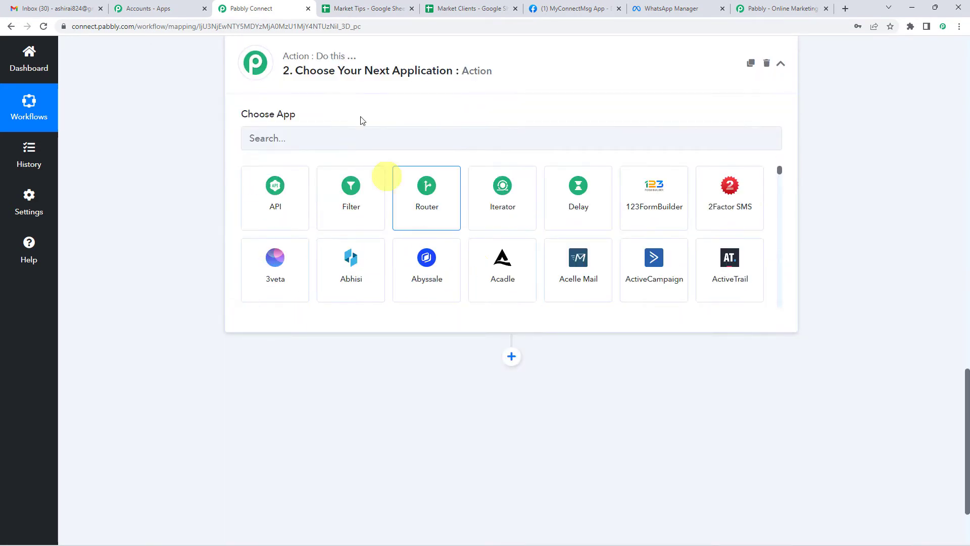
click(303, 133)
text(GOOG)
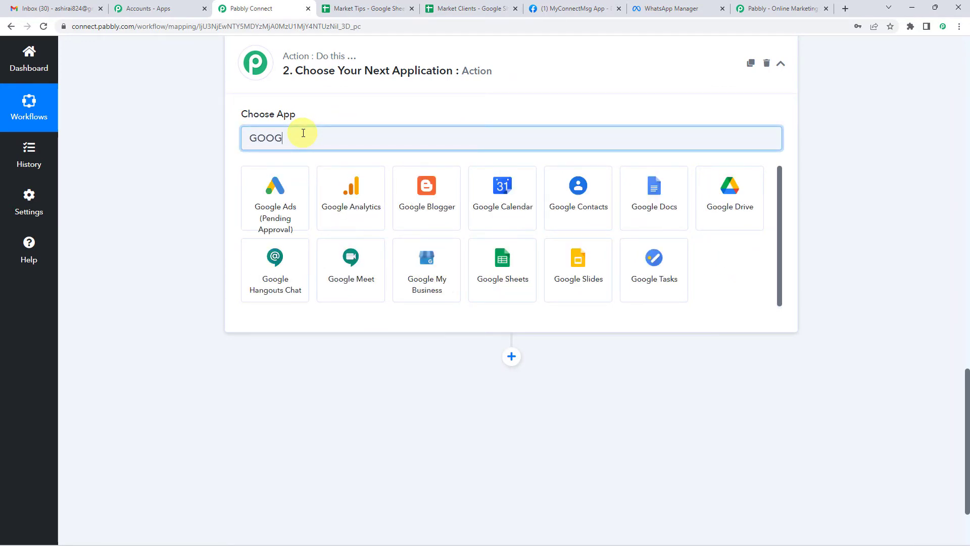
text(LE SH)
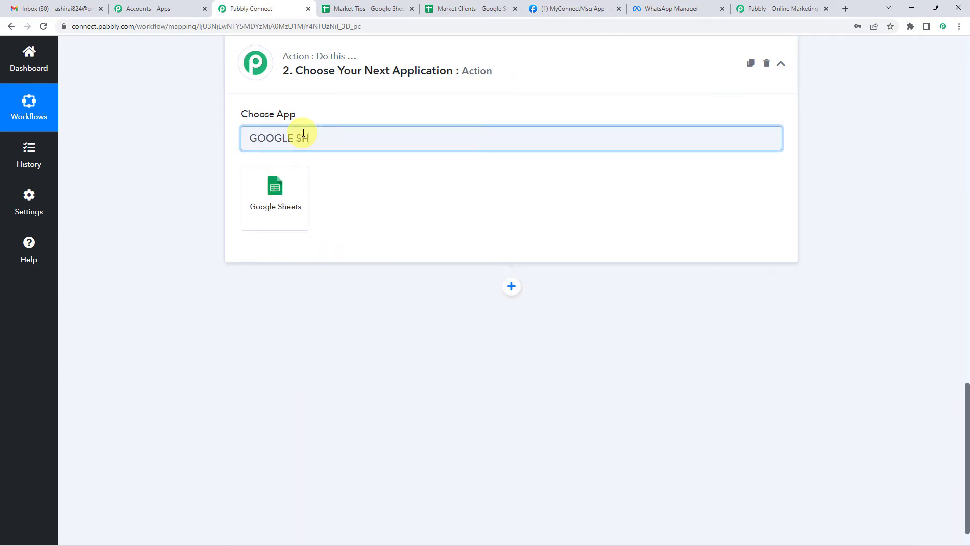
click(267, 202)
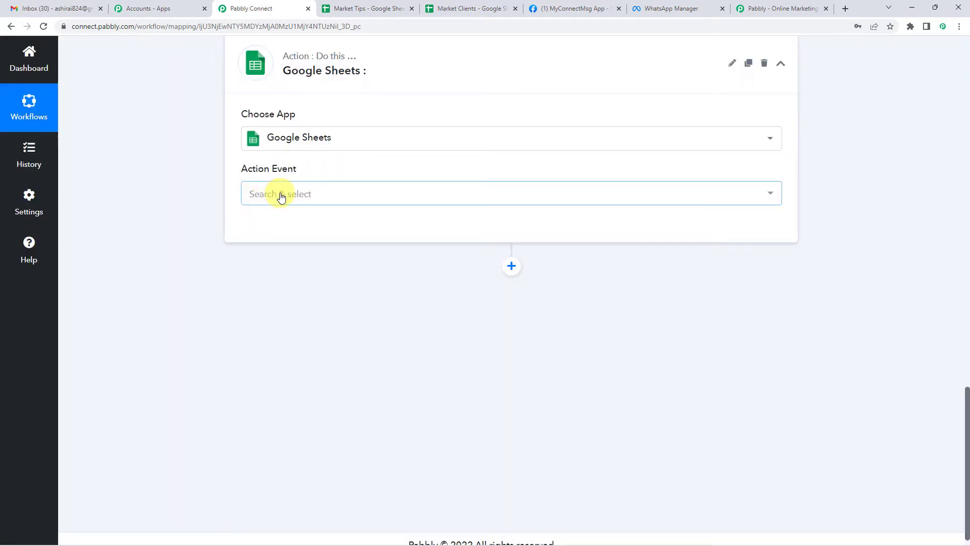
- Set the action event to Get Row(s) and connect it using the existing connection Google Sheets #579
click(281, 197)
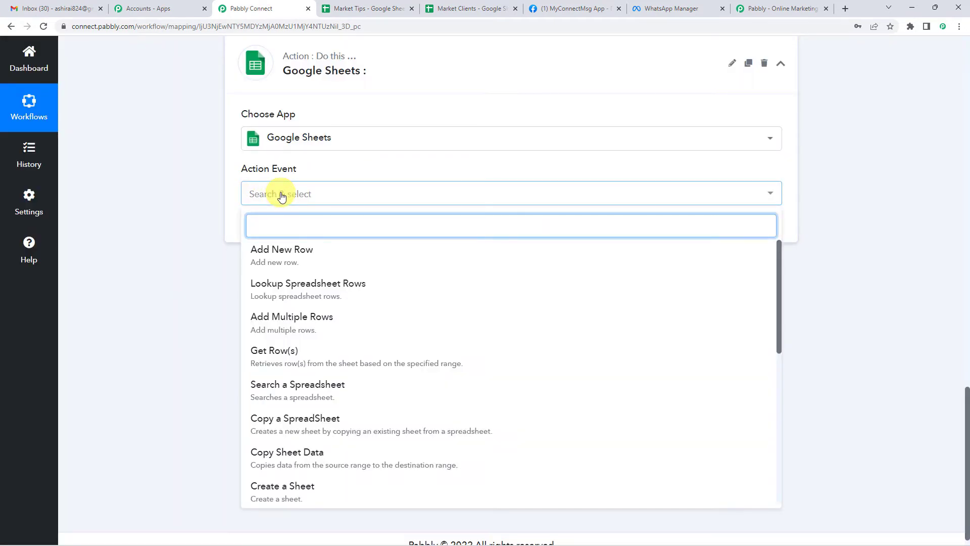
click(309, 355)
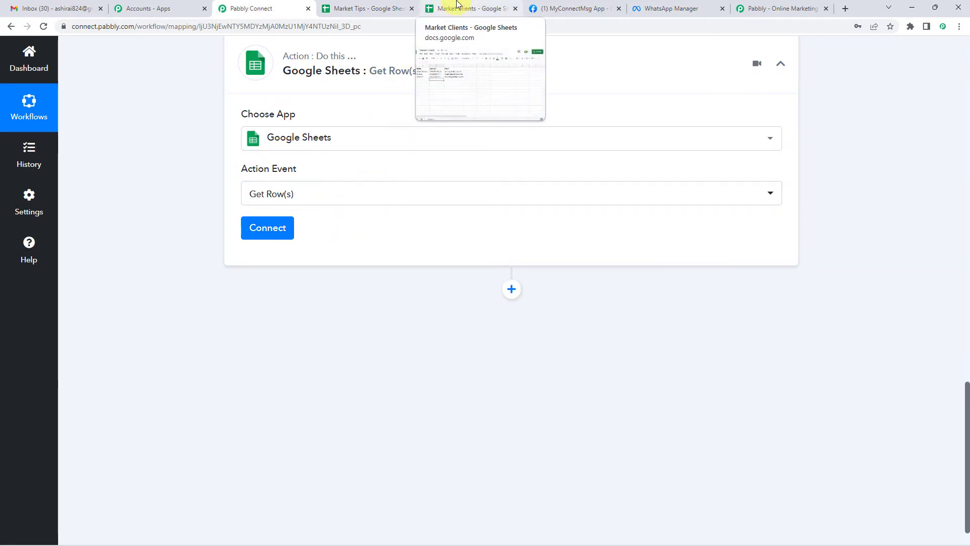
click(254, 234)
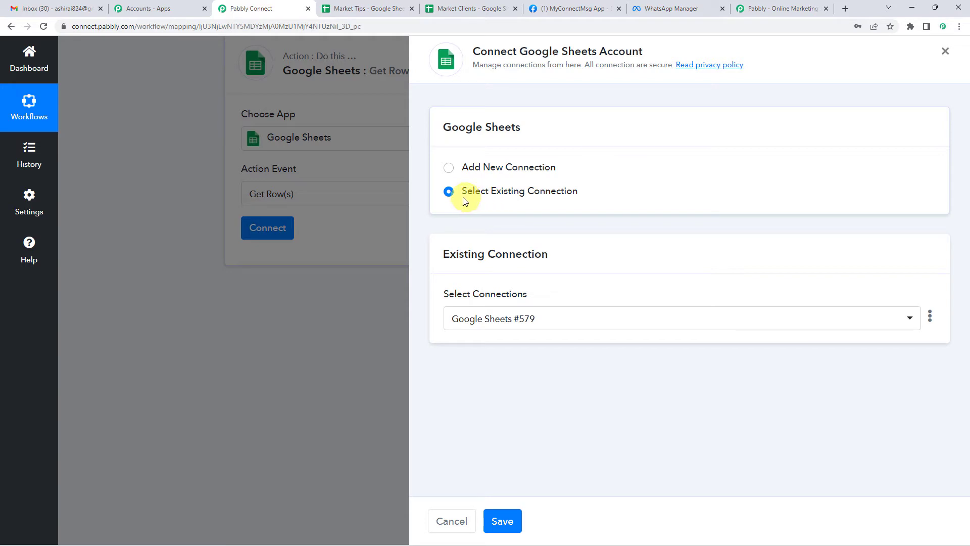
click(518, 524)
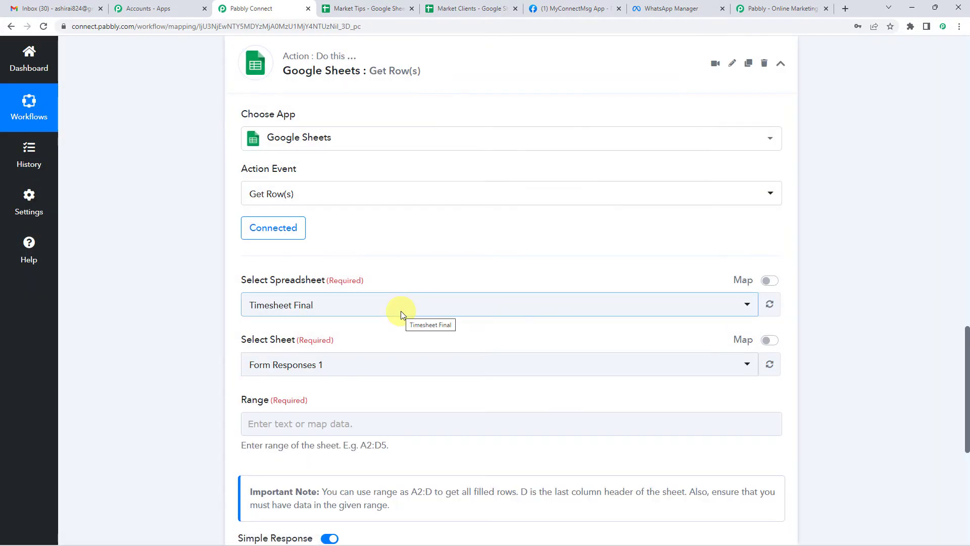
- Select Market Clients as the spreadsheet for the Get Row(s) action
scroll(401, 313, down, 1)
click(369, 262)
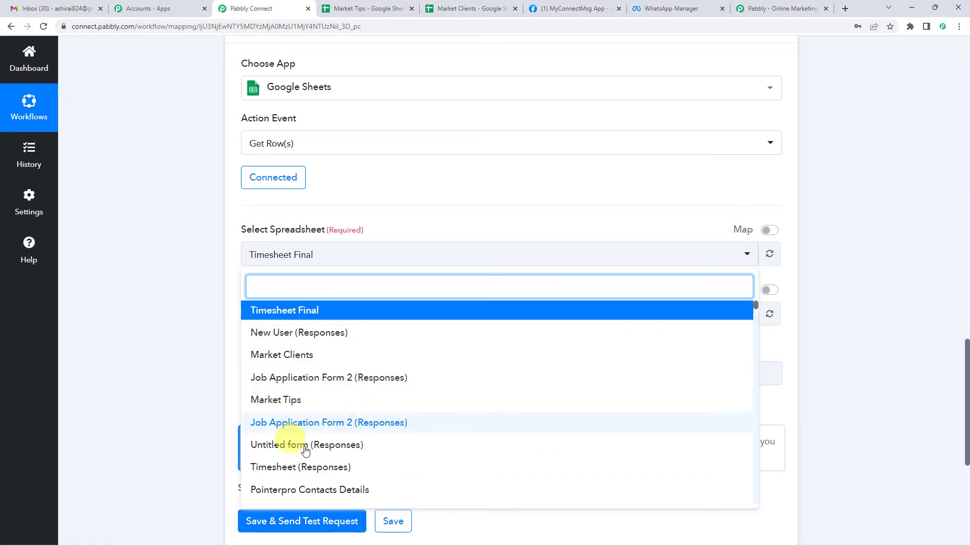
click(302, 356)
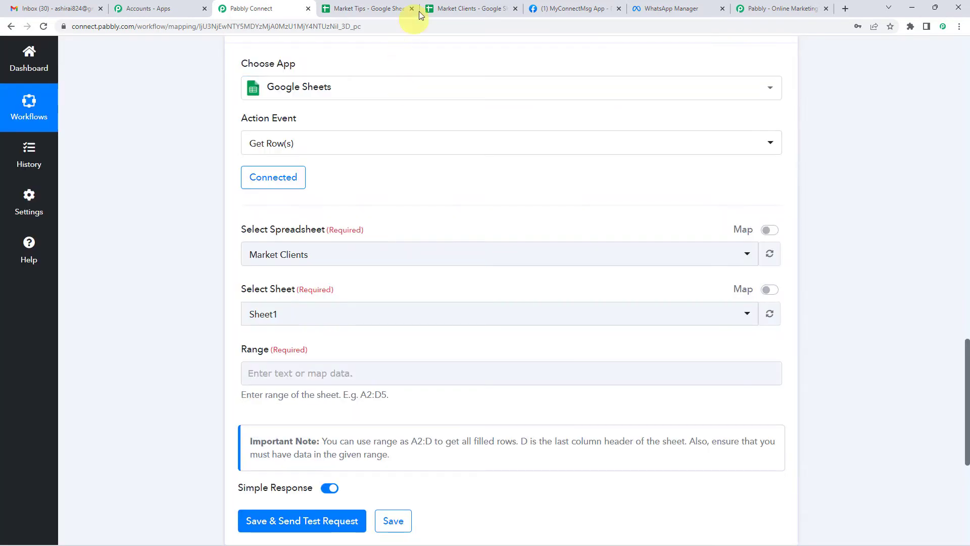
- Compare the client columns in the Market Clients spreadsheet with the Get Row(s) settings, and read the hint for the required range
click(459, 4)
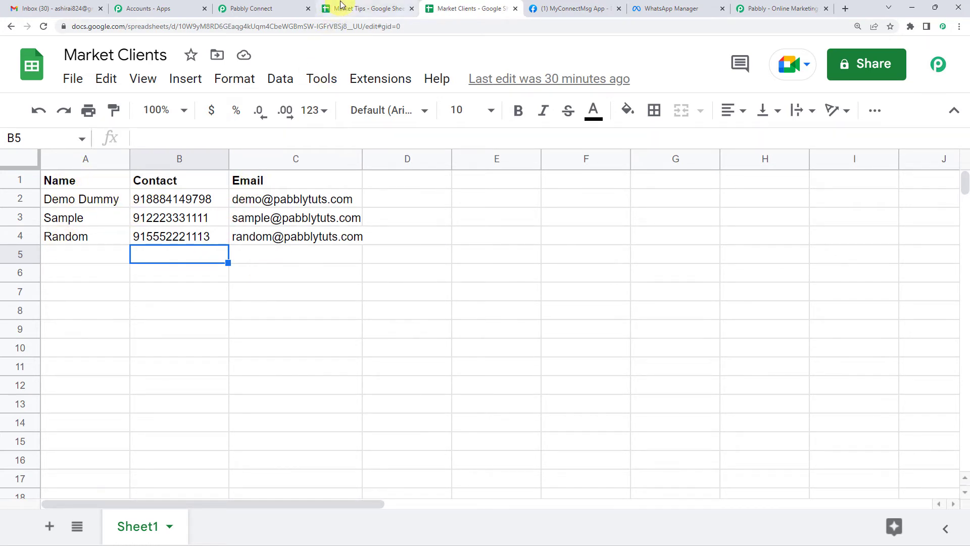
click(262, 9)
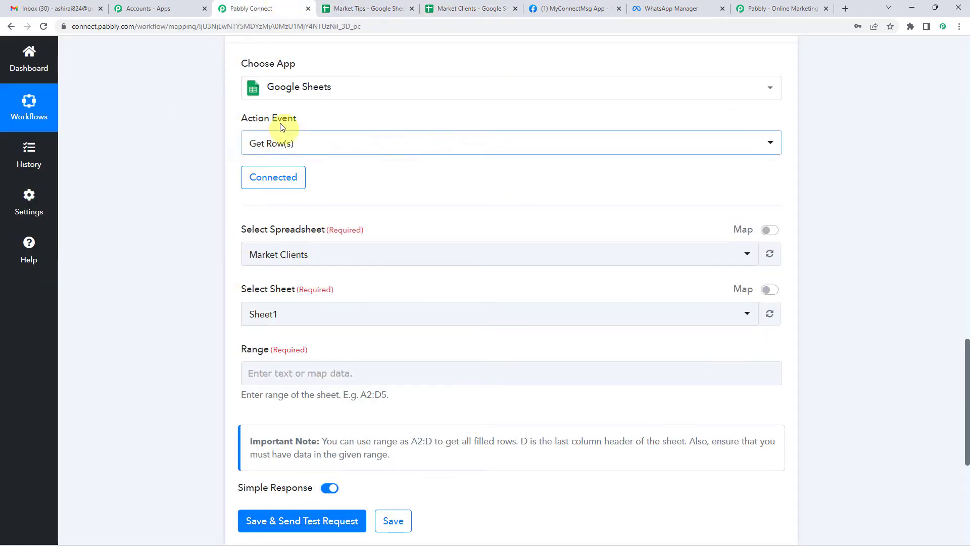
scroll(273, 202, up, 2)
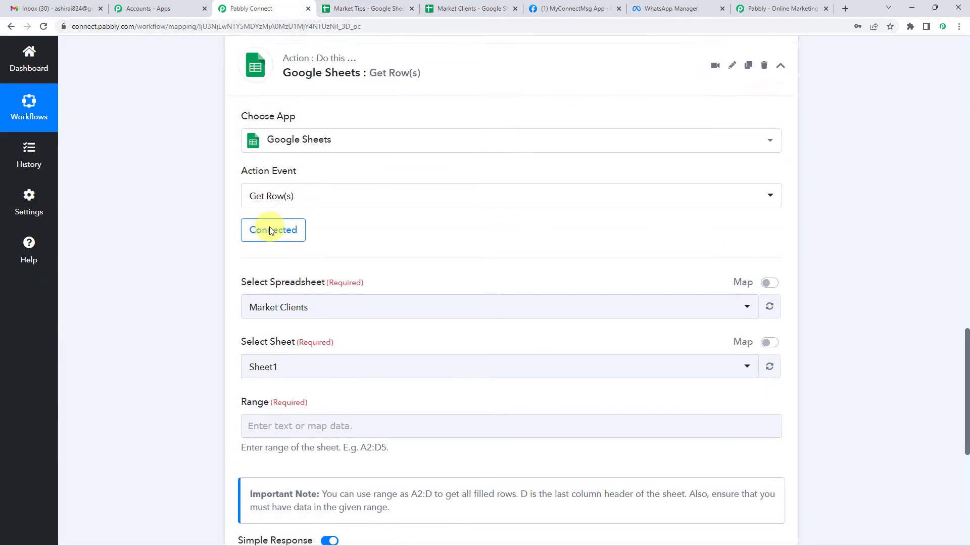
key(ctrl+5)
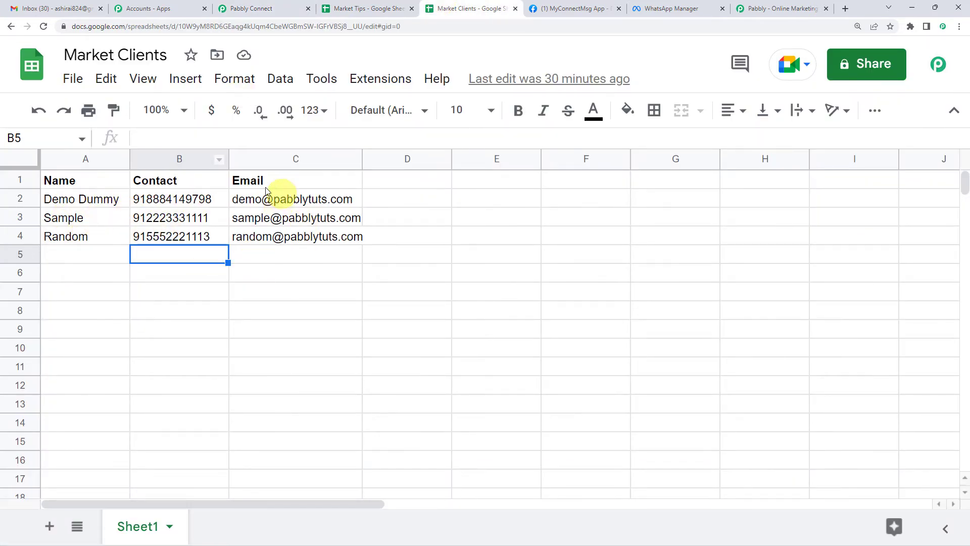
click(271, 7)
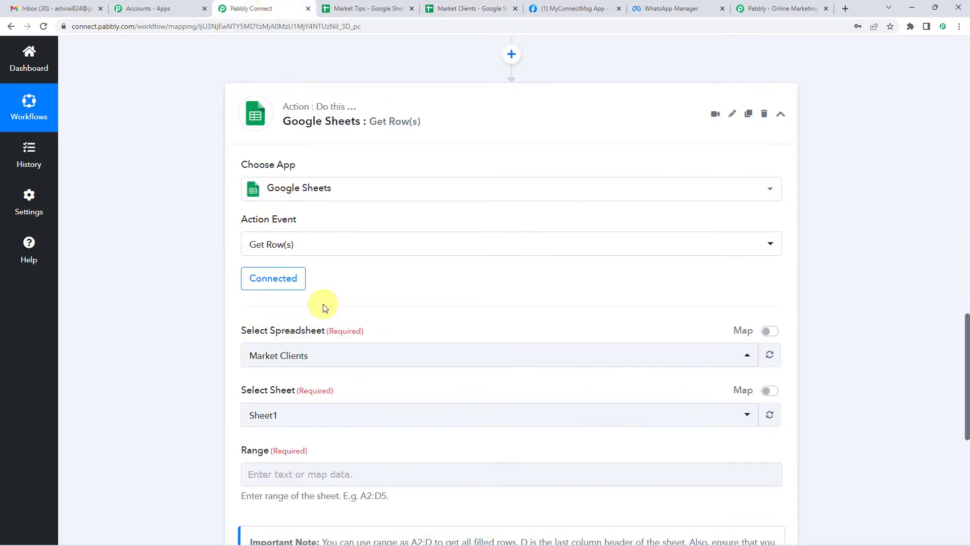
scroll(323, 303, down, 2)
scroll(323, 303, down, 3)
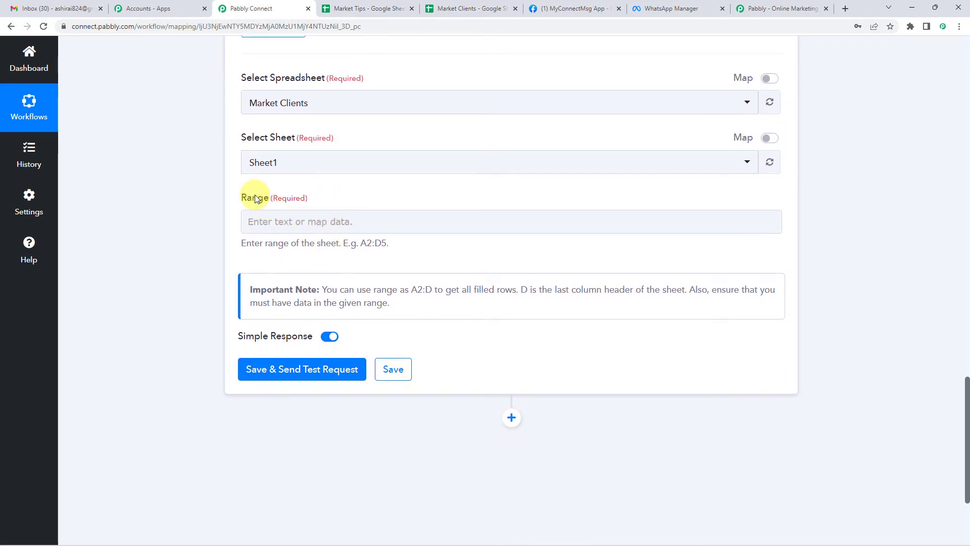
click(296, 109)
click(282, 204)
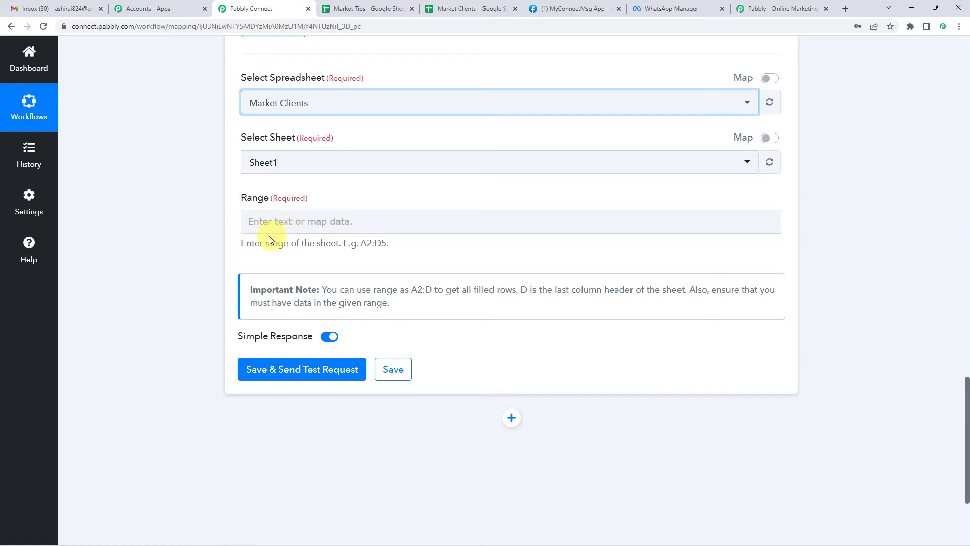
drag(245, 243, 398, 251)
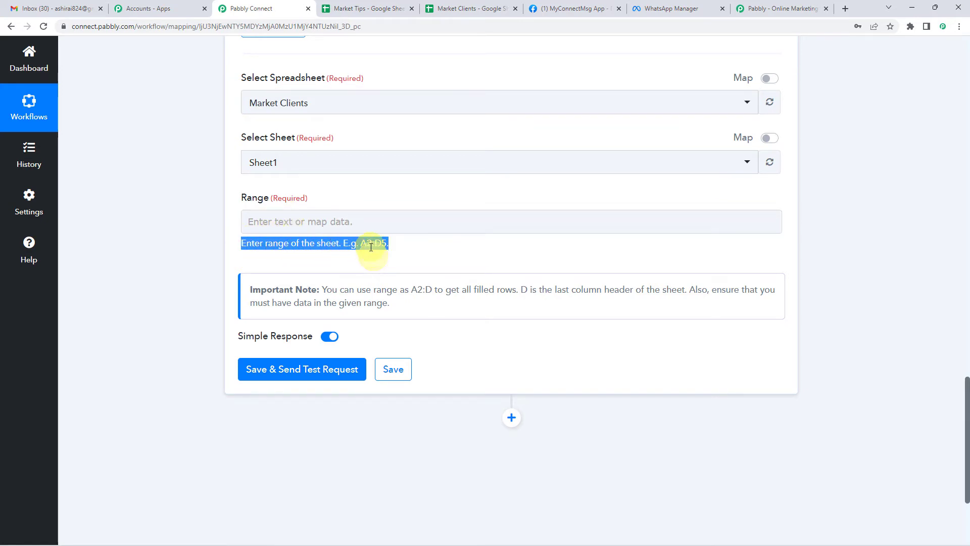
- Locate the first and last filled client cells in the Market Clients spreadsheet and set the Get Row(s) range to A2:C4
click(455, 8)
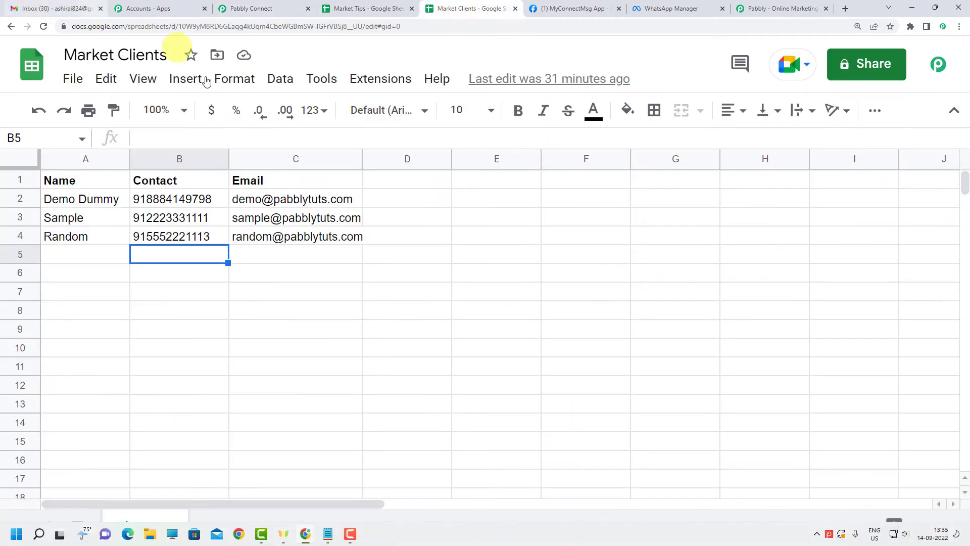
click(94, 253)
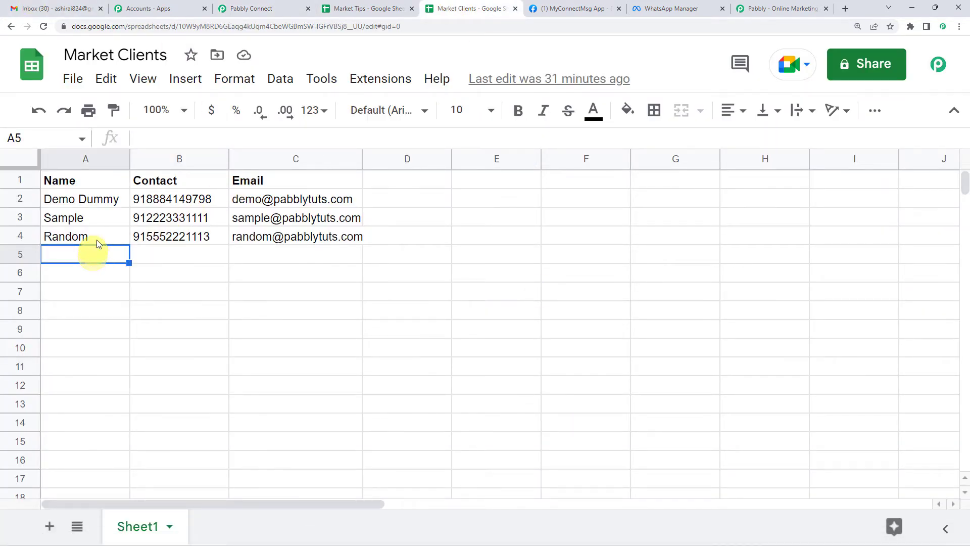
click(92, 202)
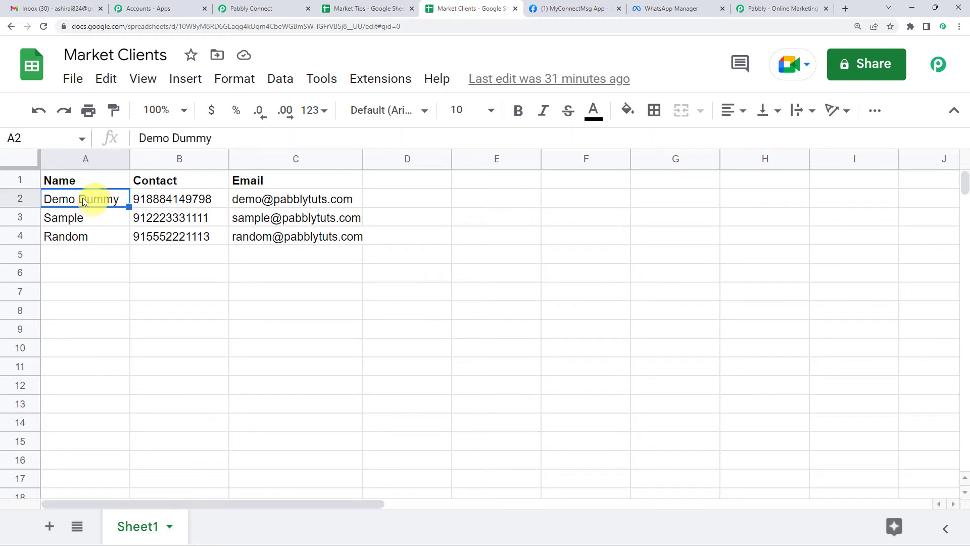
click(80, 203)
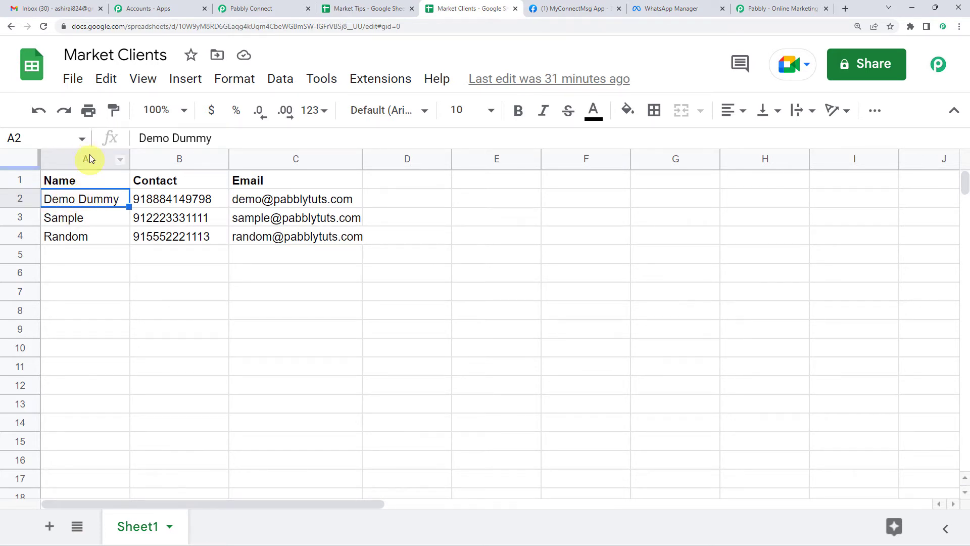
click(275, 239)
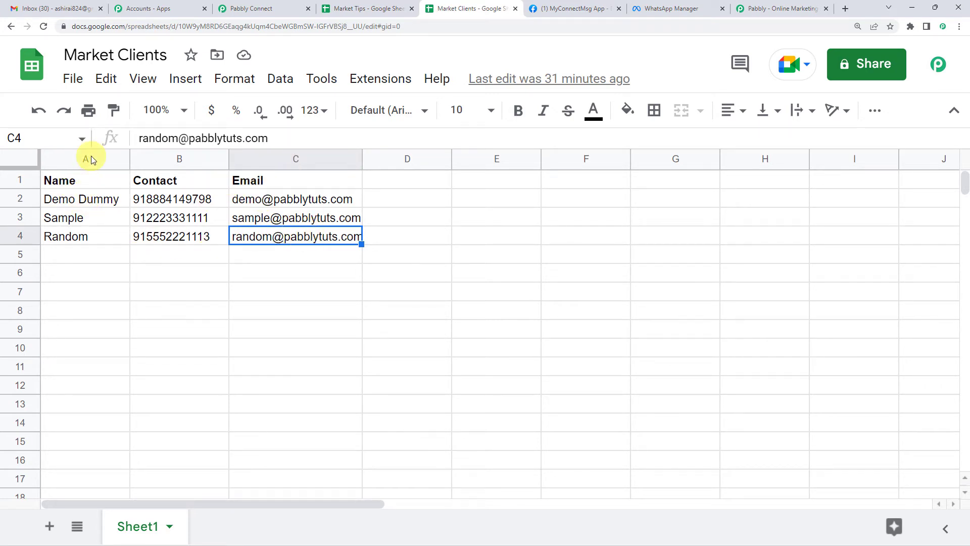
click(76, 198)
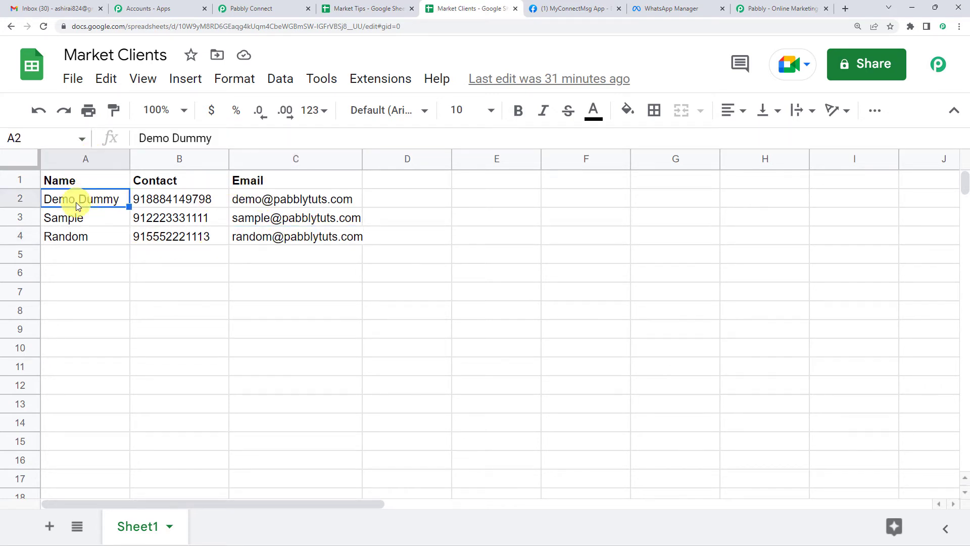
click(281, 237)
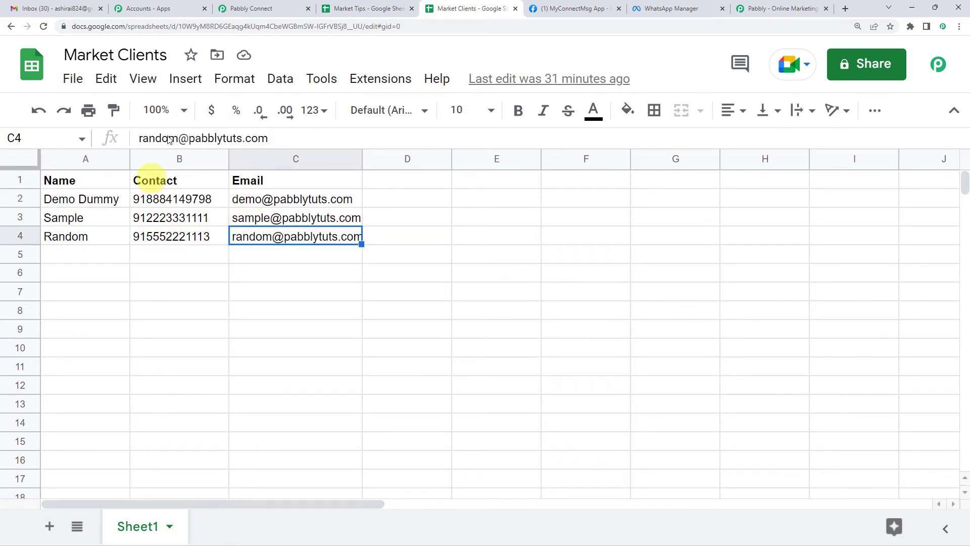
click(248, 7)
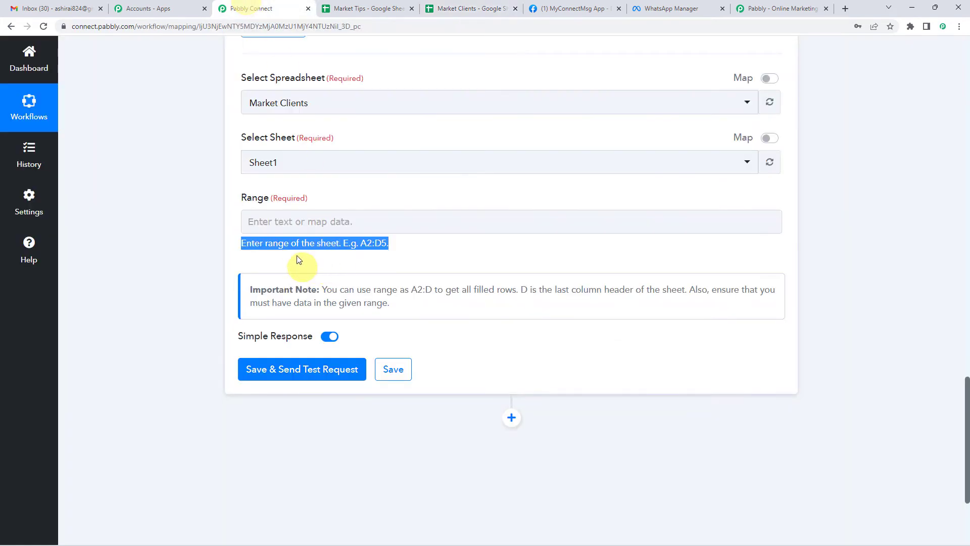
click(293, 216)
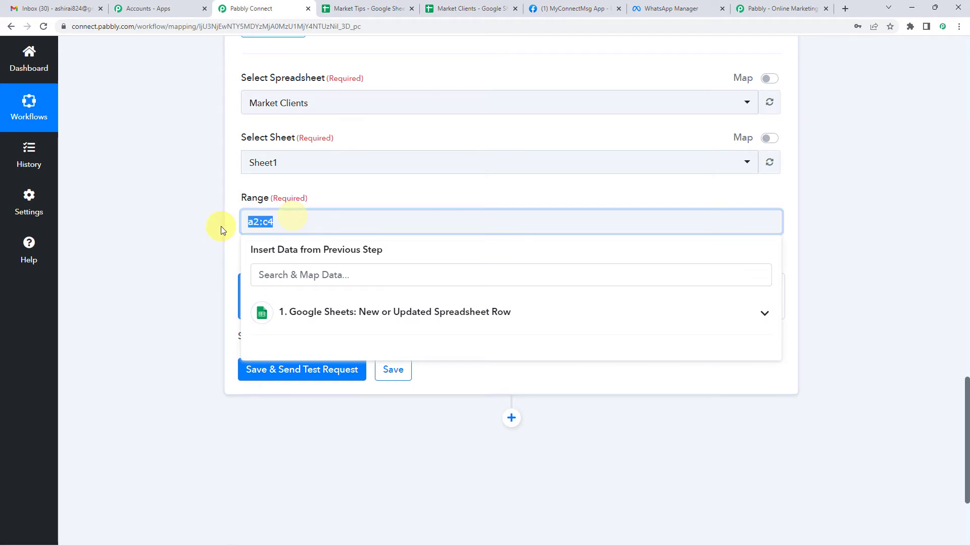
text(A2:)
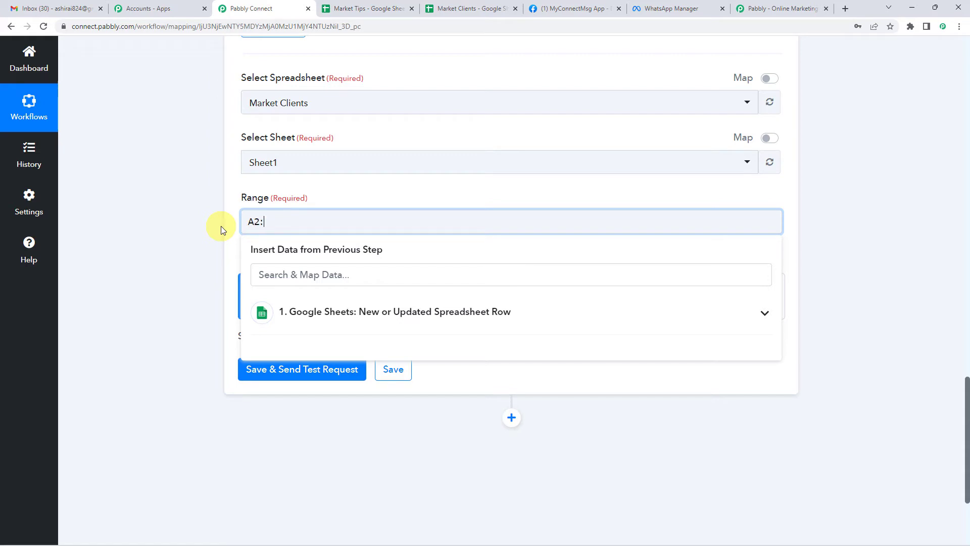
text(C4)
click(221, 230)
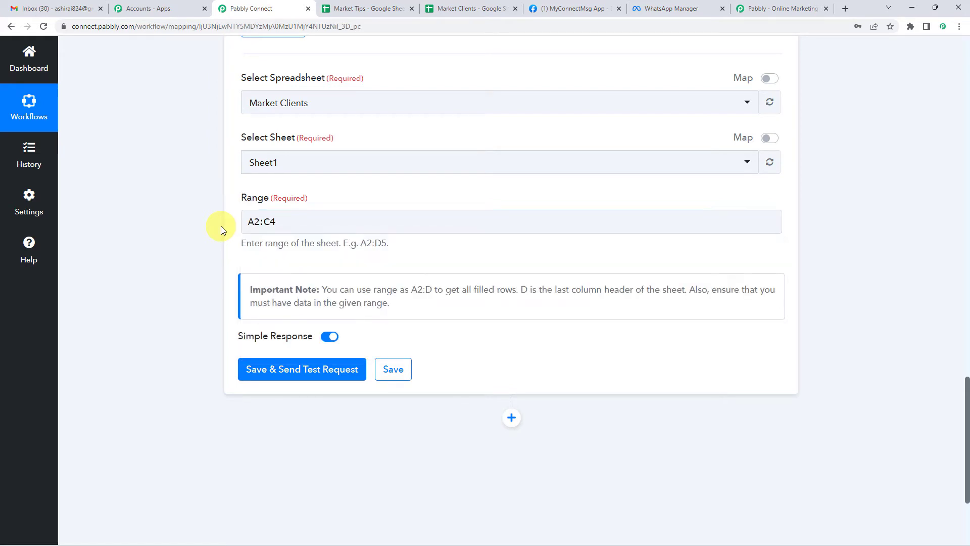
- Check cells A2 and C4 in Market Clients, then turn off Simple Response and save the Get Row(s) action with a test request
click(462, 8)
click(75, 199)
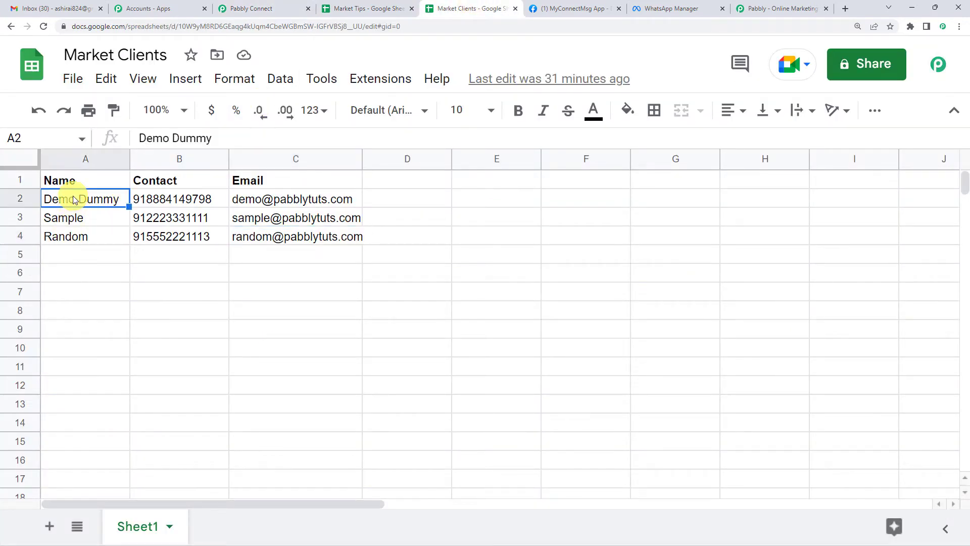
click(278, 238)
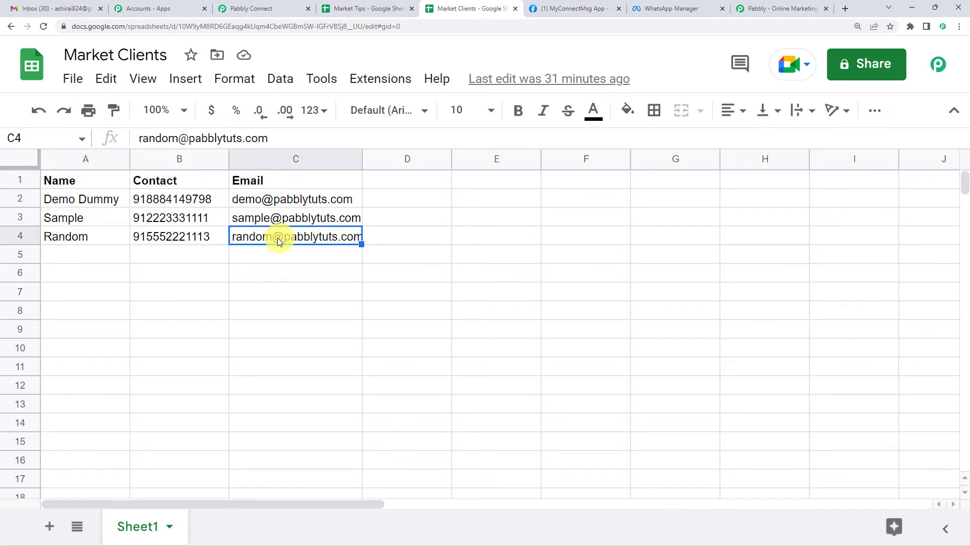
click(294, 6)
scroll(187, 263, down, 1)
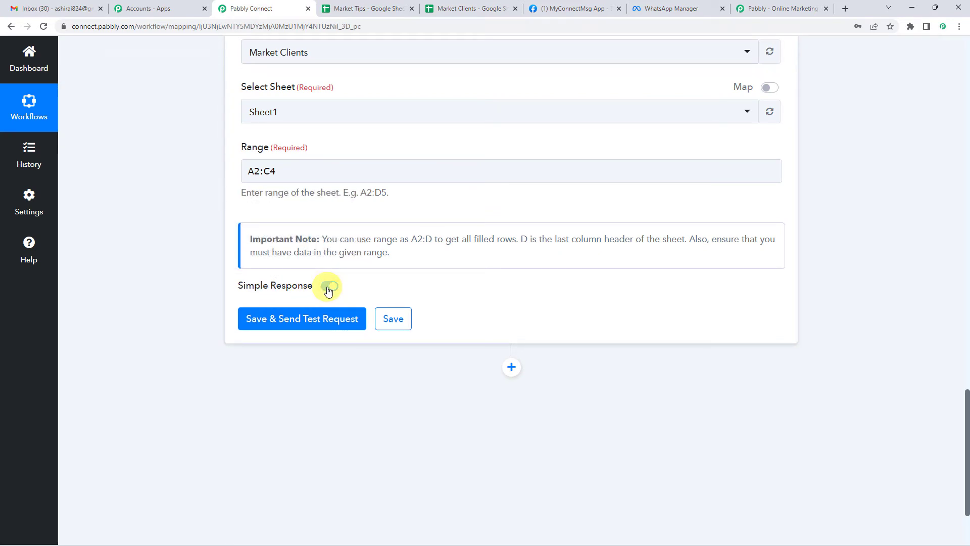
click(338, 326)
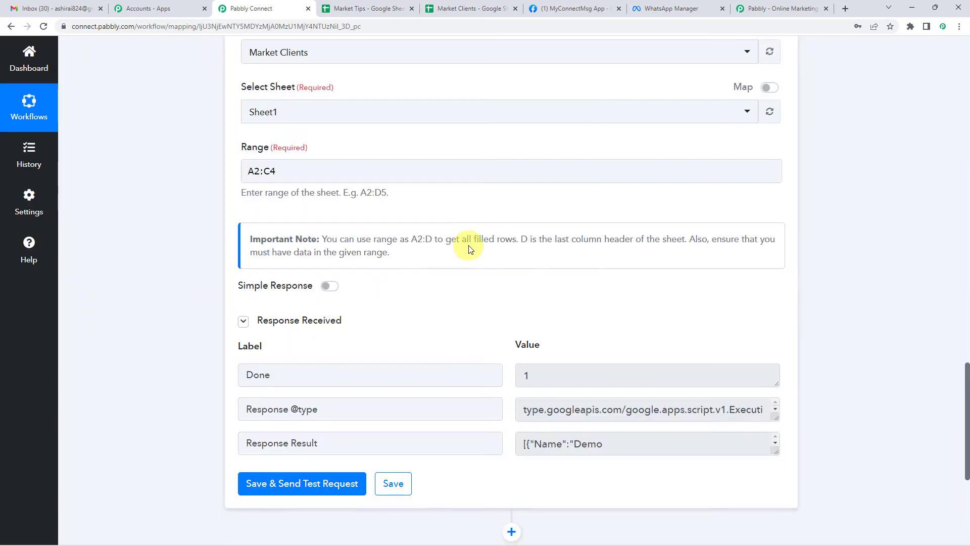
- Enlarge the Response Result value and compare the returned rows with the client entries in the Market Clients spreadsheet
scroll(469, 249, down, 2)
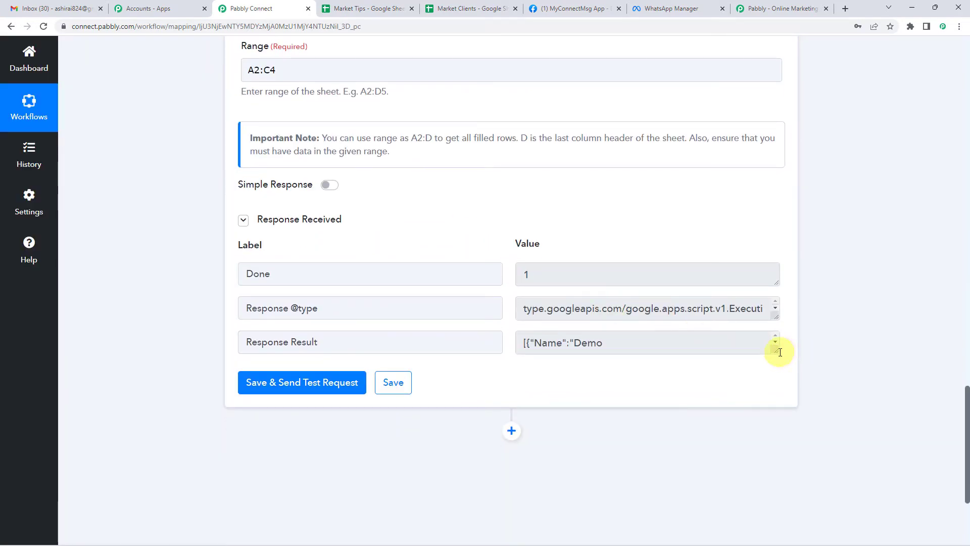
drag(777, 350, 776, 485)
scroll(646, 324, down, 3)
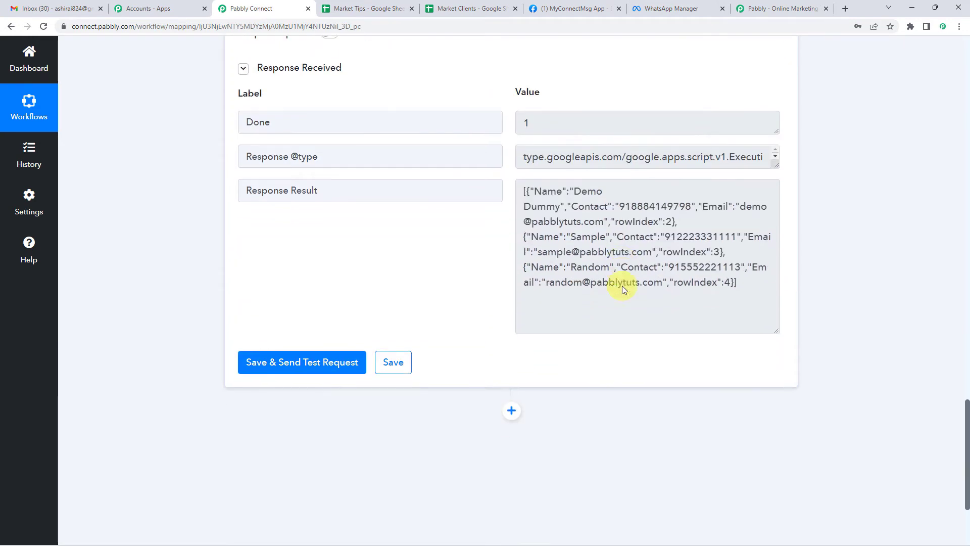
click(468, 8)
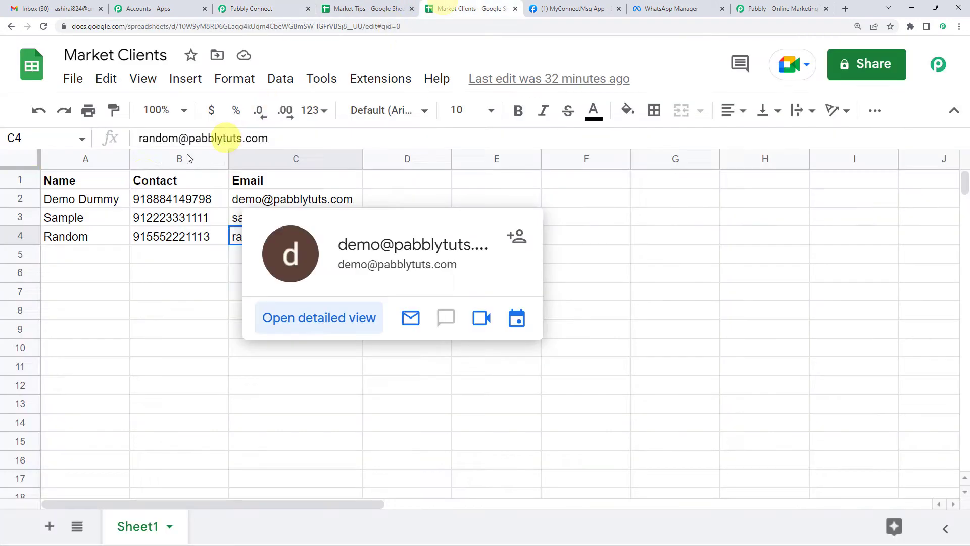
click(114, 202)
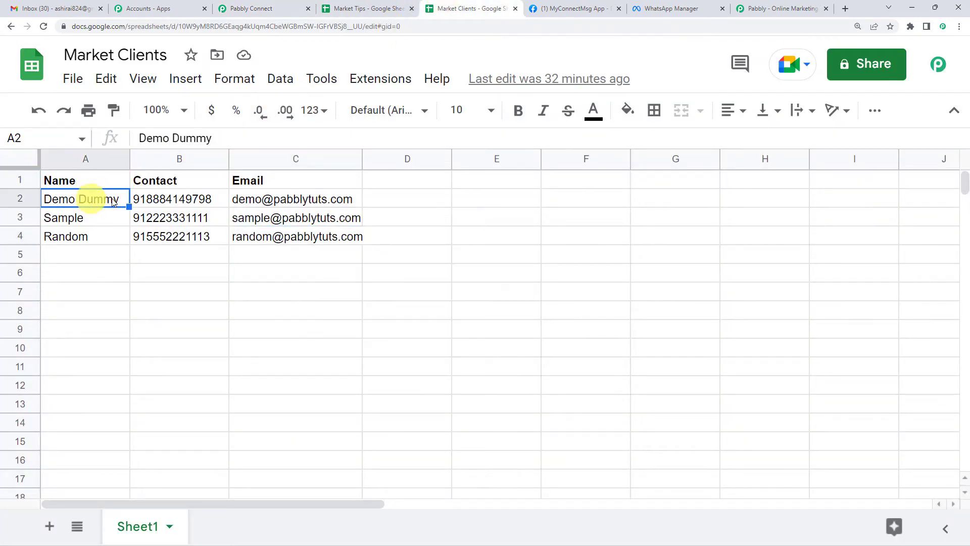
click(276, 7)
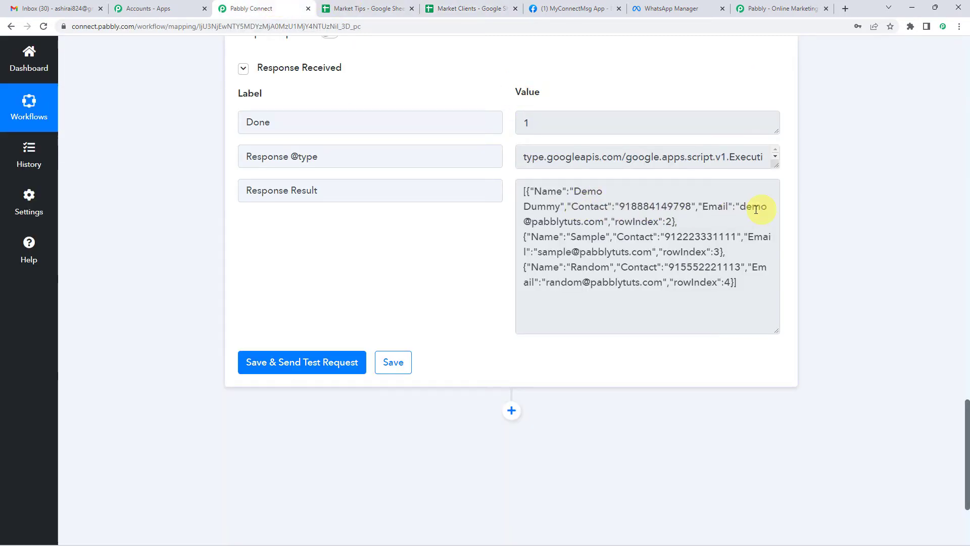
click(457, 8)
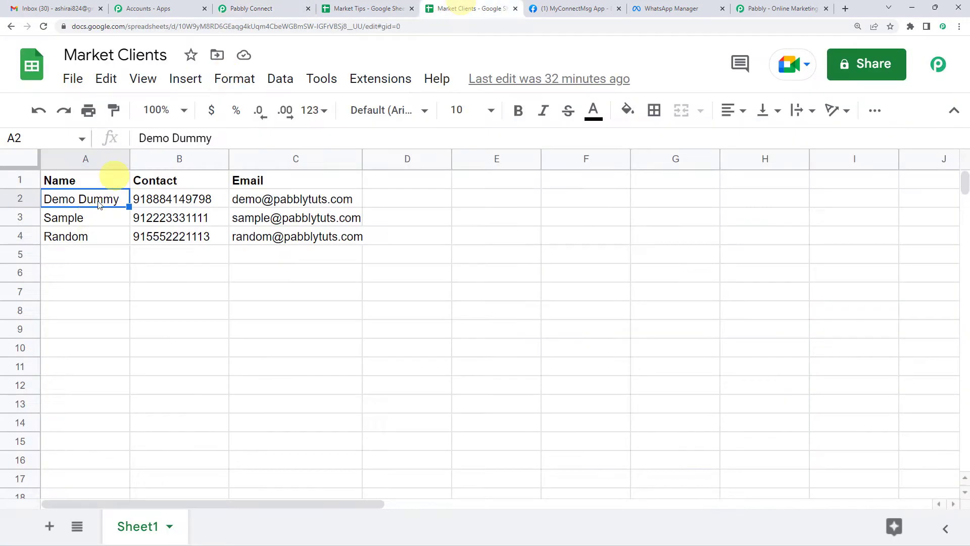
click(259, 7)
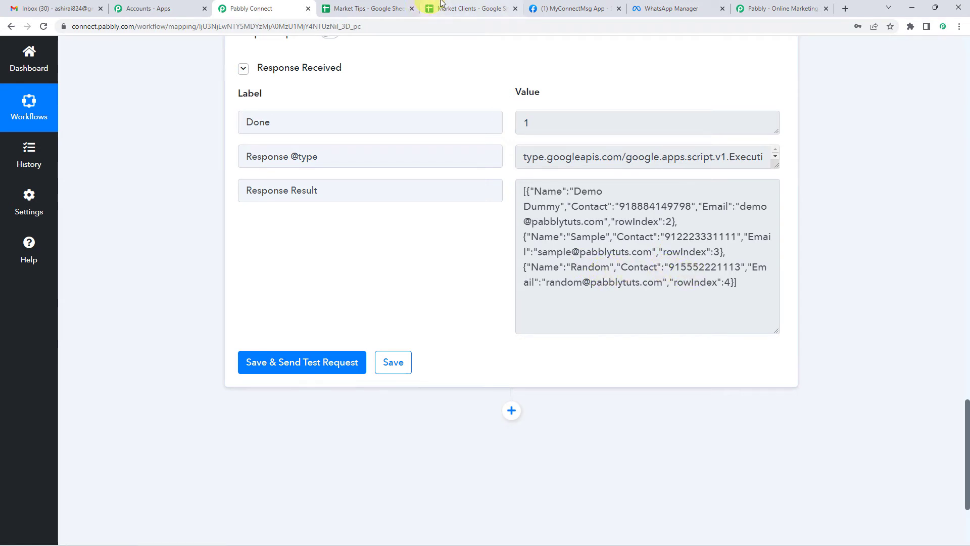
click(460, 8)
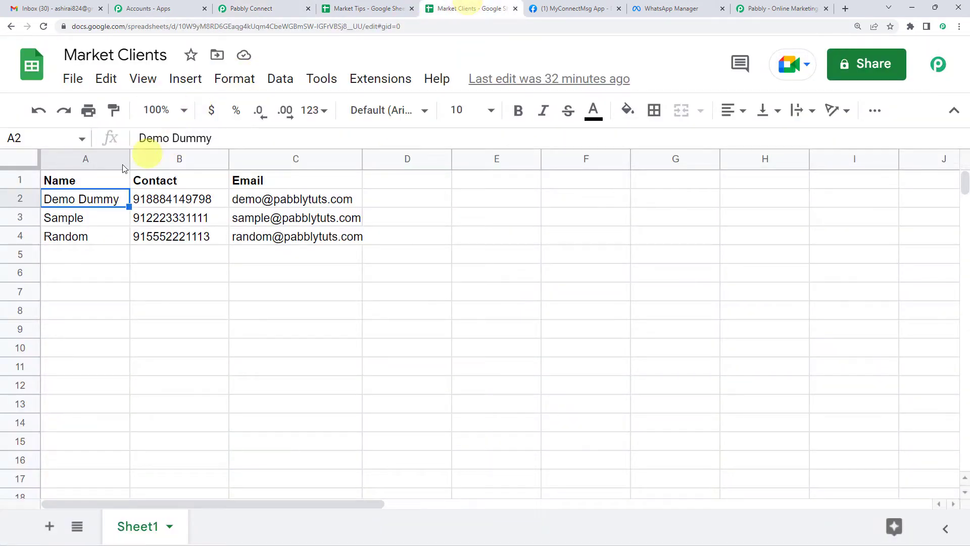
click(284, 236)
click(263, 12)
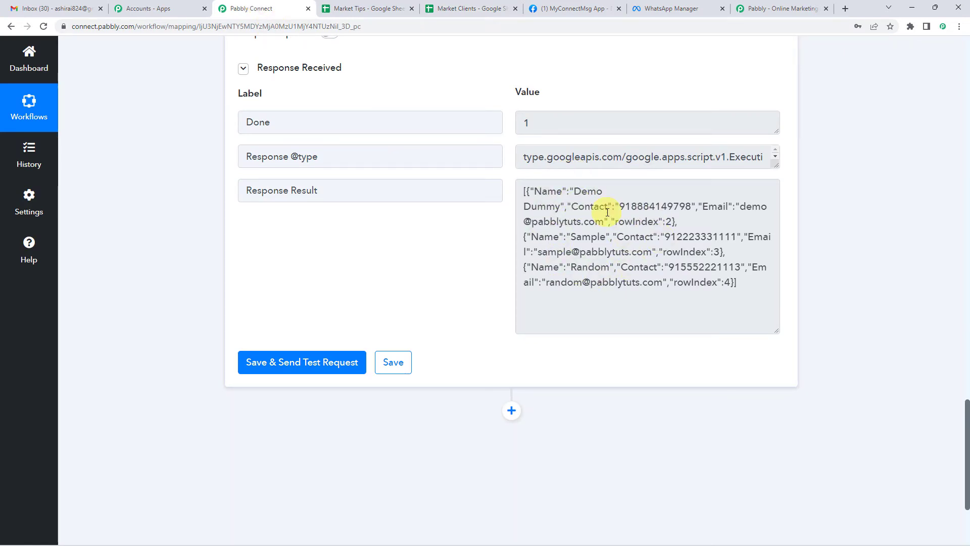
- Add a third step to the workflow after Get Row(s) and choose Iterator by Pabbly as its app
scroll(583, 247, down, 2)
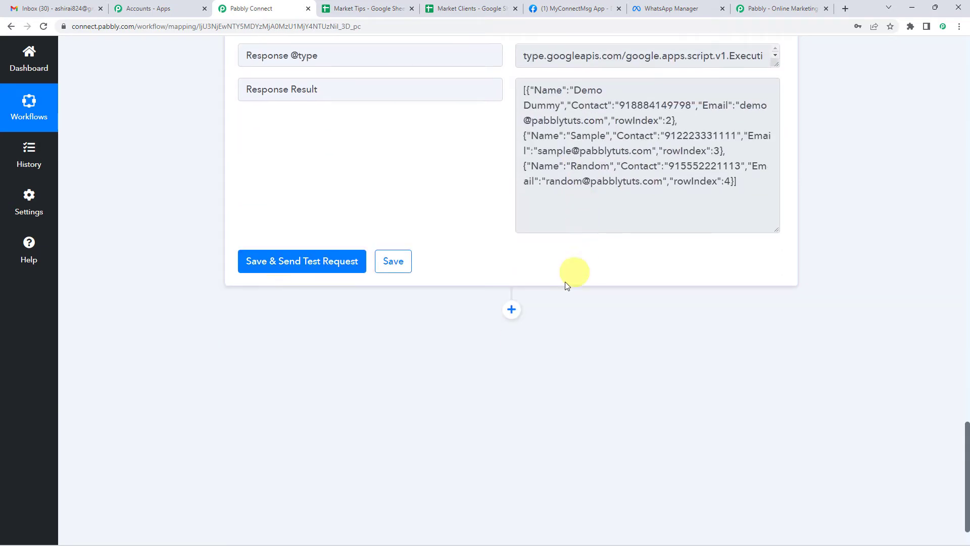
click(512, 308)
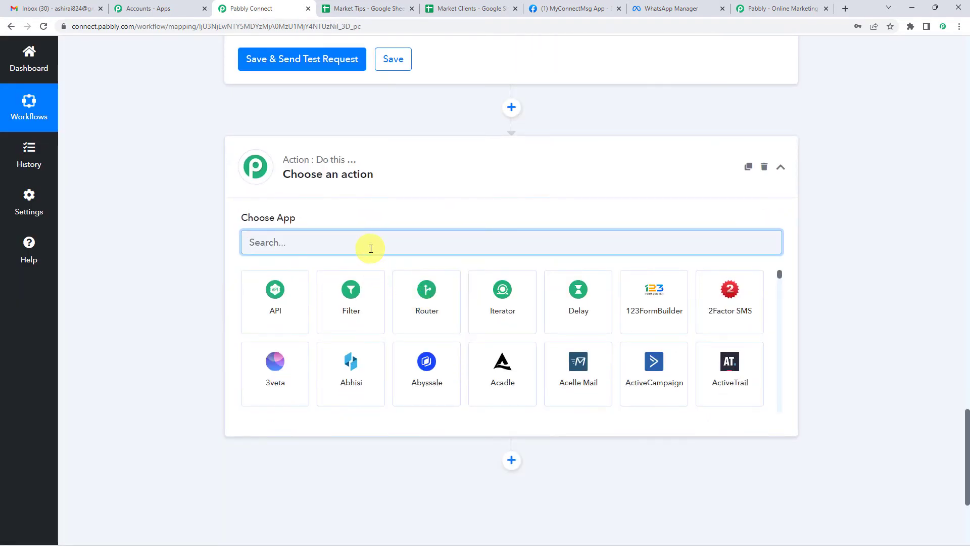
text(ITERA)
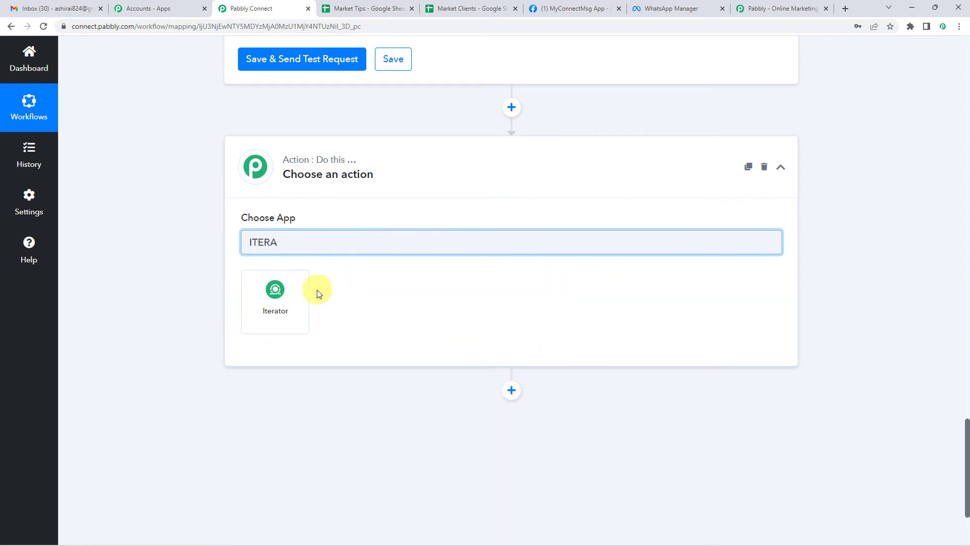
click(298, 306)
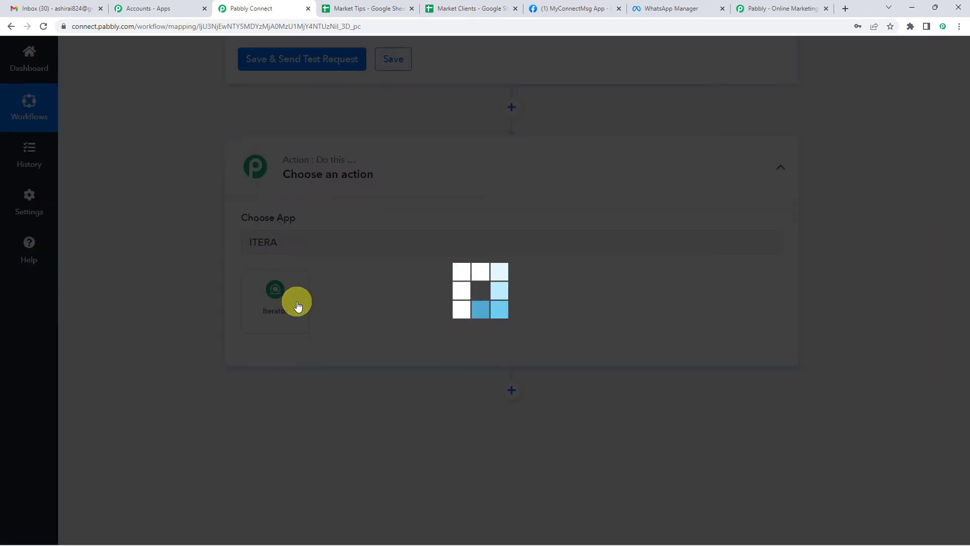
scroll(448, 378, down, 1)
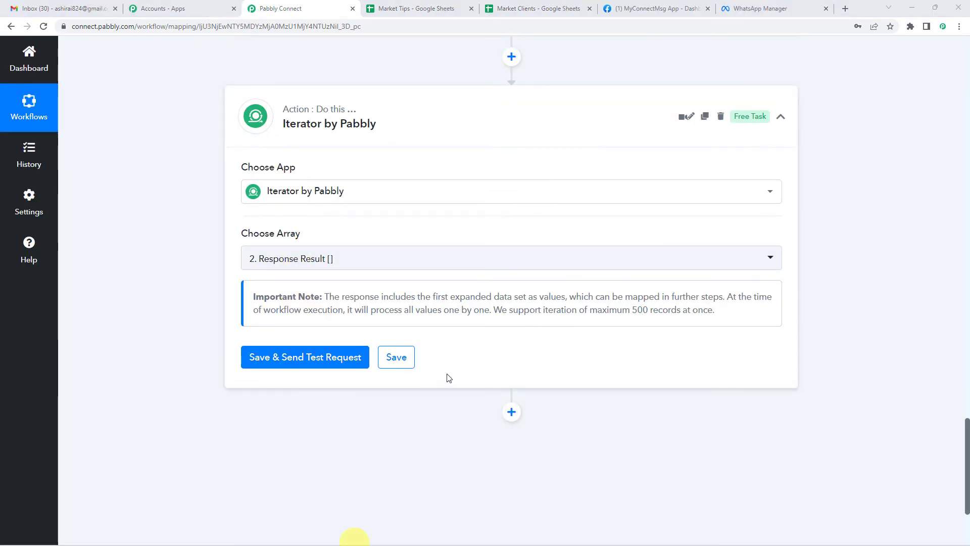
- Use 2. Response Result [] as the Iterator's array, save it with a test request, and compare its response with the Get Row(s) result
click(499, 266)
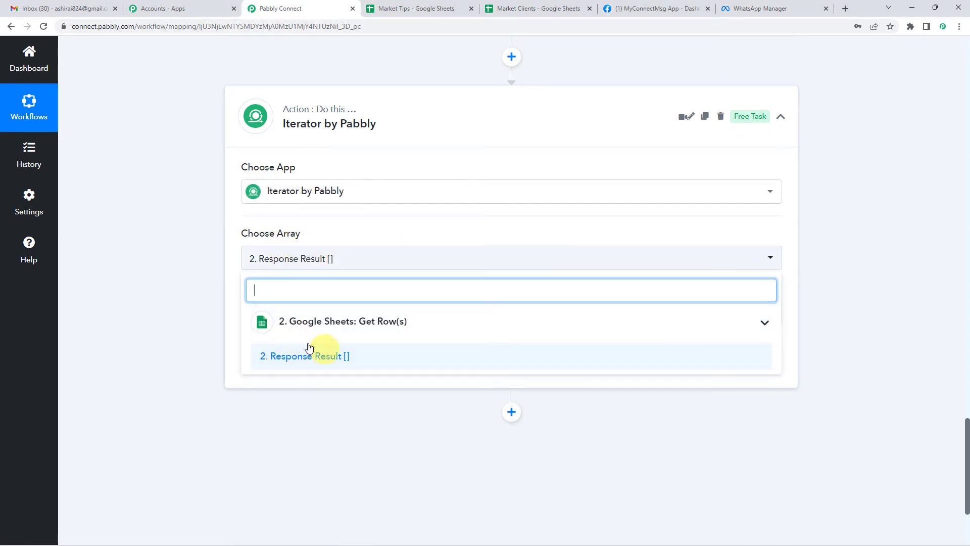
click(339, 235)
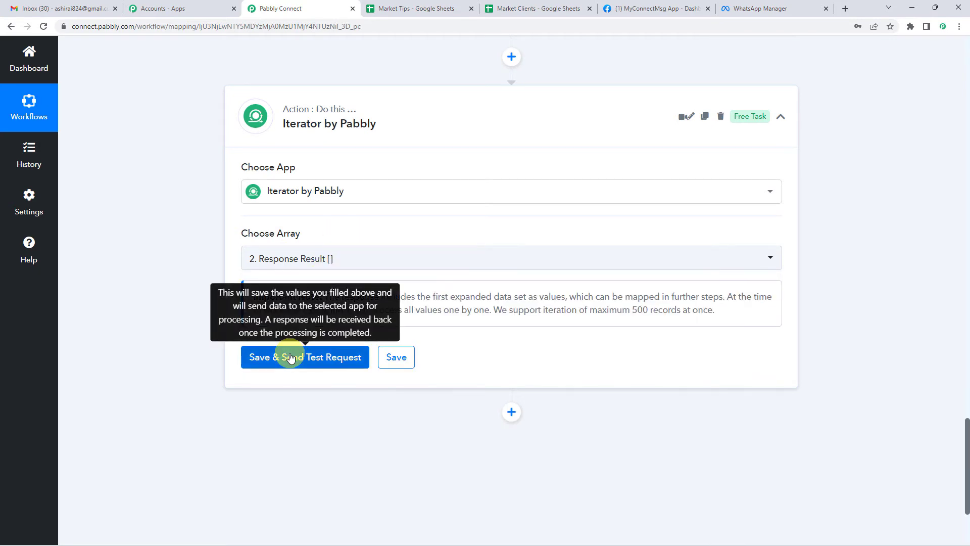
click(291, 356)
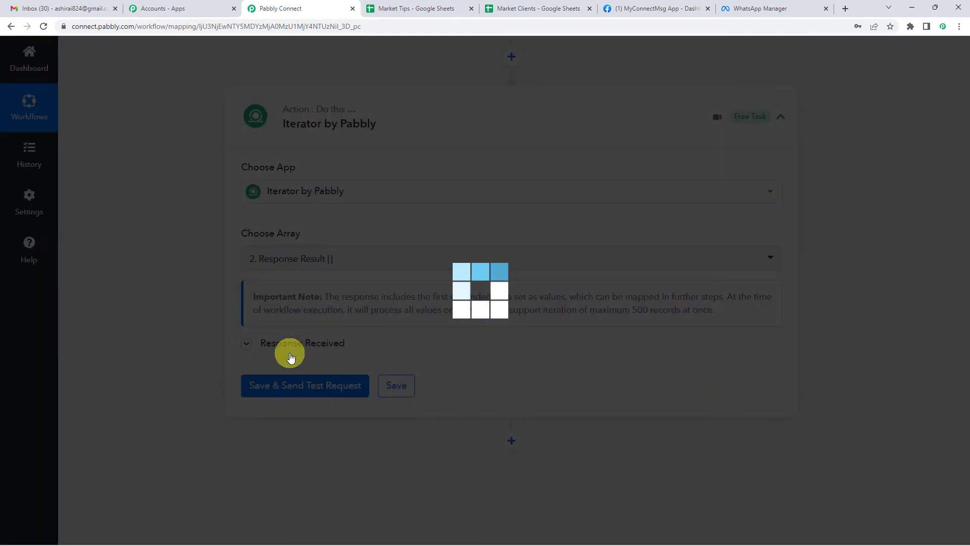
scroll(492, 289, down, 1)
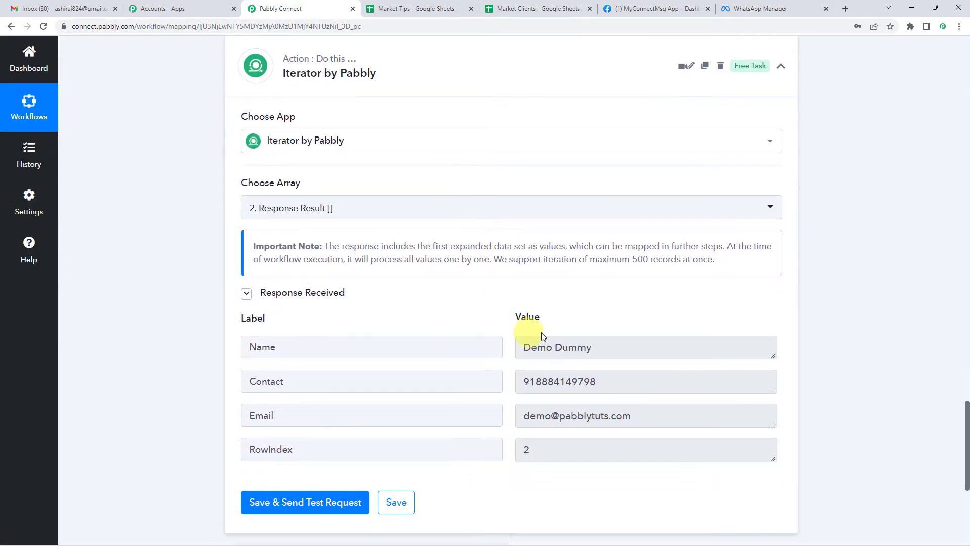
scroll(541, 332, up, 8)
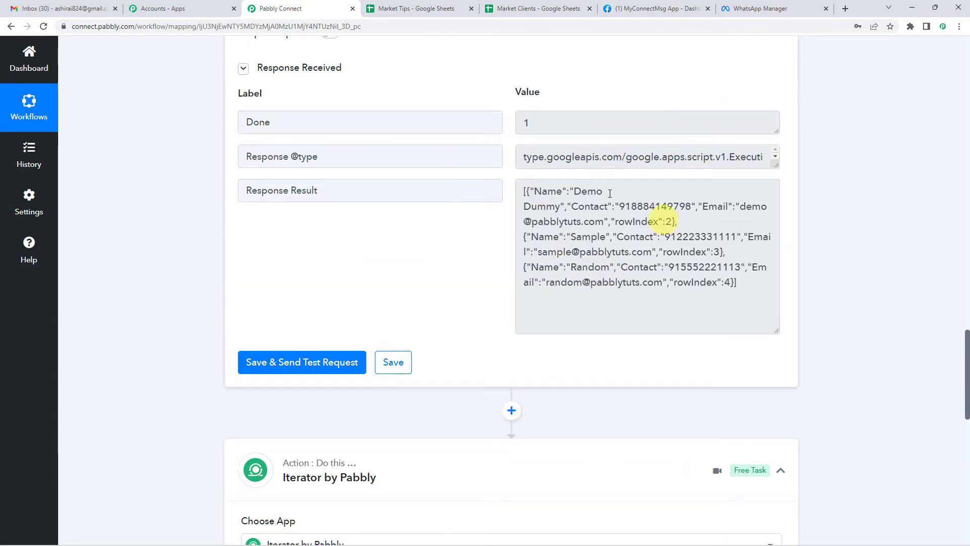
scroll(610, 194, down, 9)
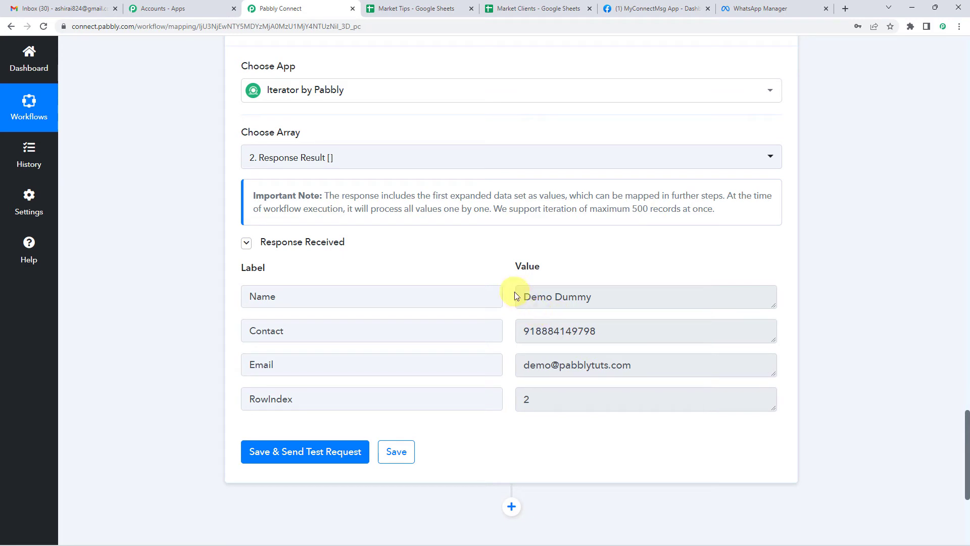
- Compare the row 2 name, contact and email in the Market Clients spreadsheet with the Iterator's response in Pabbly Connect
click(528, 8)
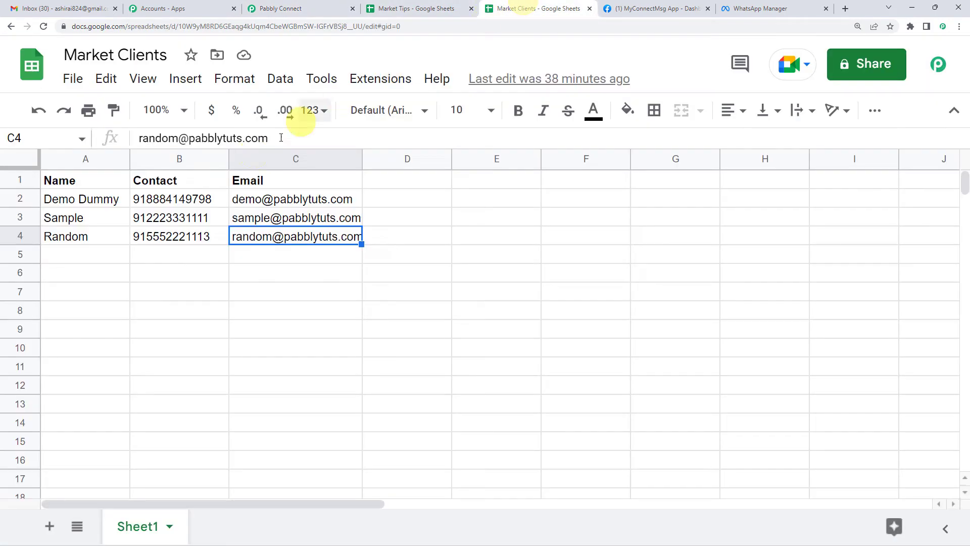
click(104, 207)
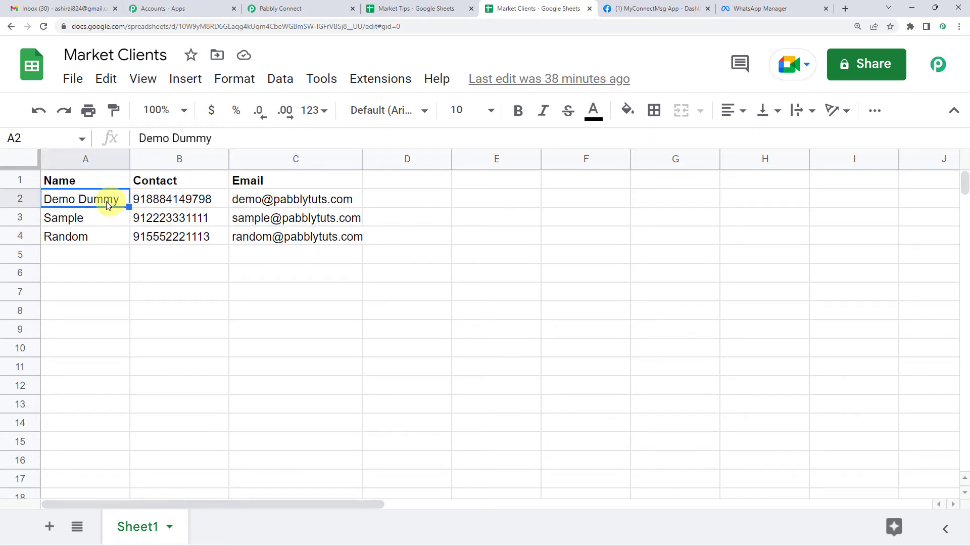
click(171, 198)
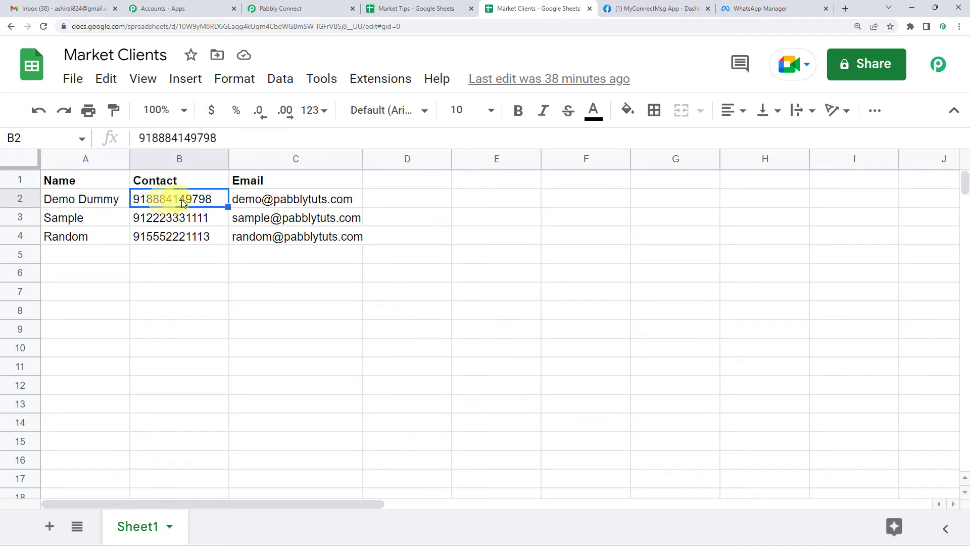
click(250, 200)
click(295, 5)
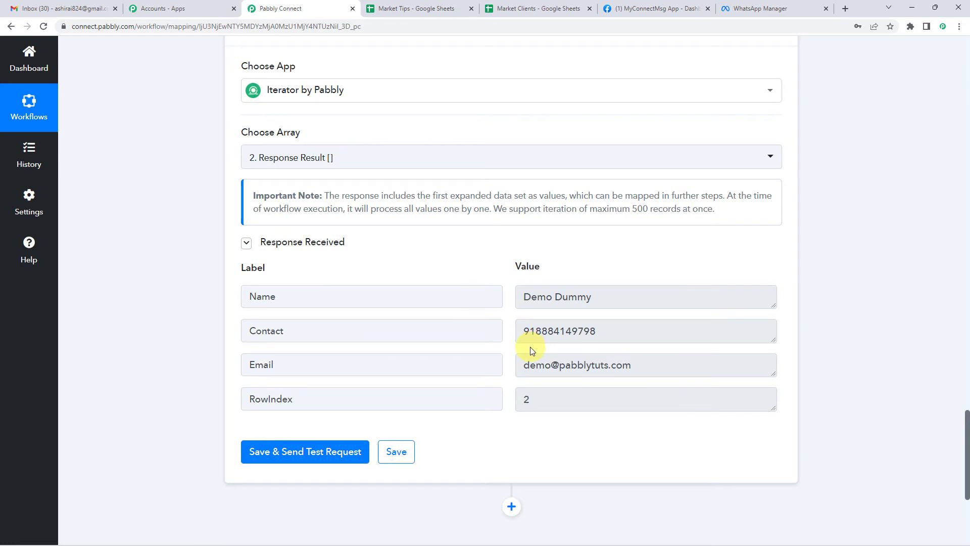
scroll(531, 343, down, 2)
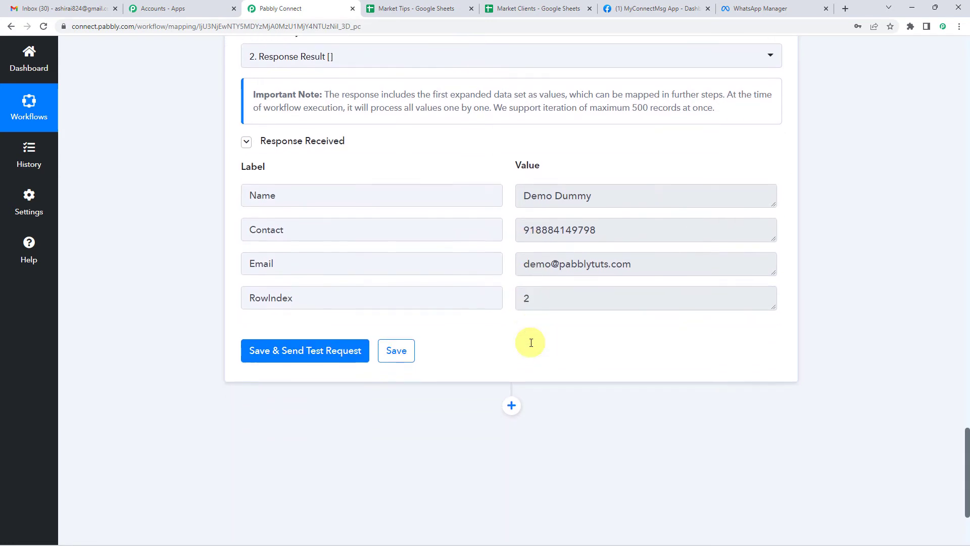
scroll(529, 342, down, 1)
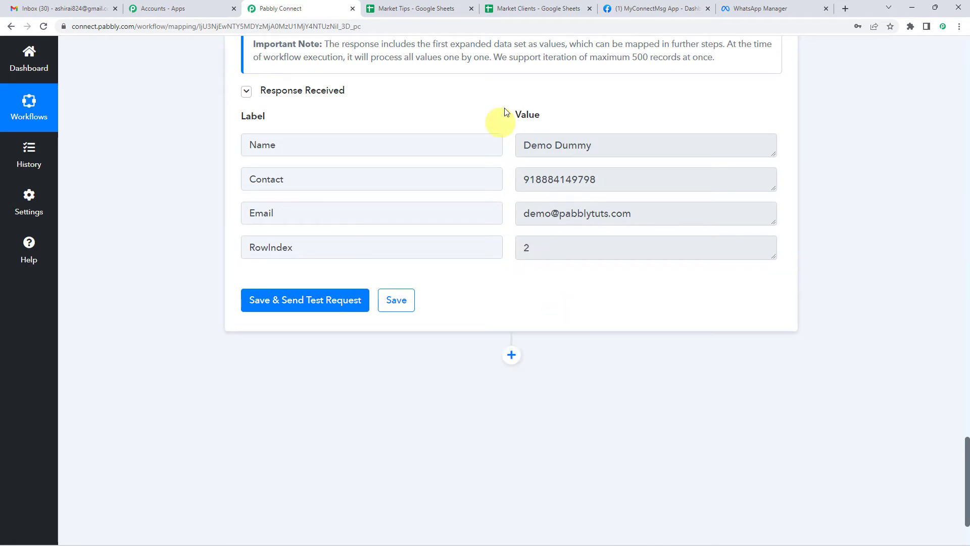
- Review the client entries in rows 3 and 4 of the Market Clients spreadsheet, down to cell A5
click(526, 8)
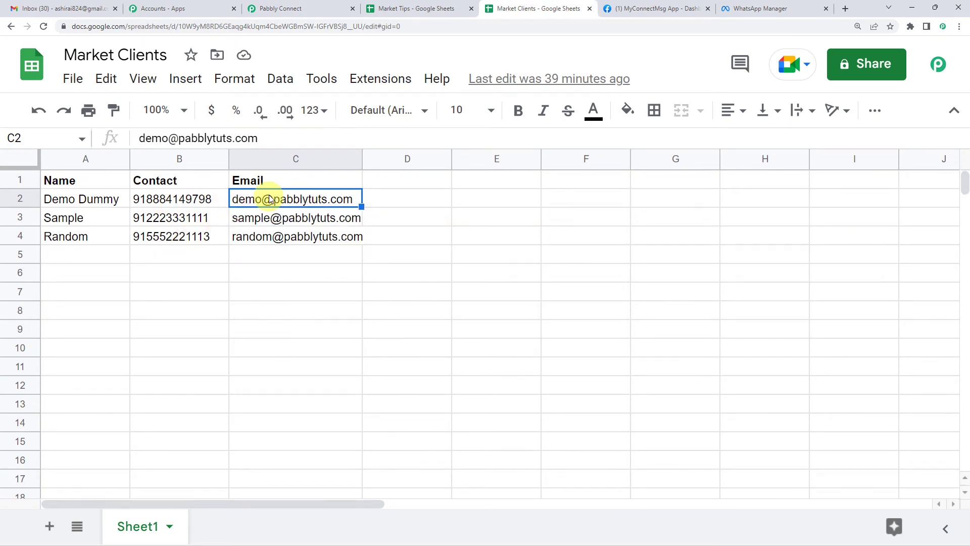
click(87, 218)
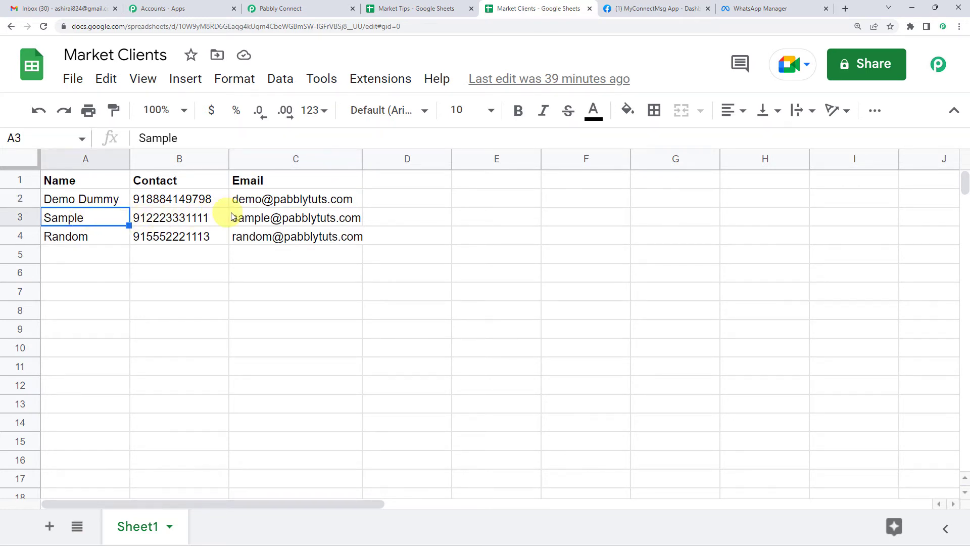
click(267, 221)
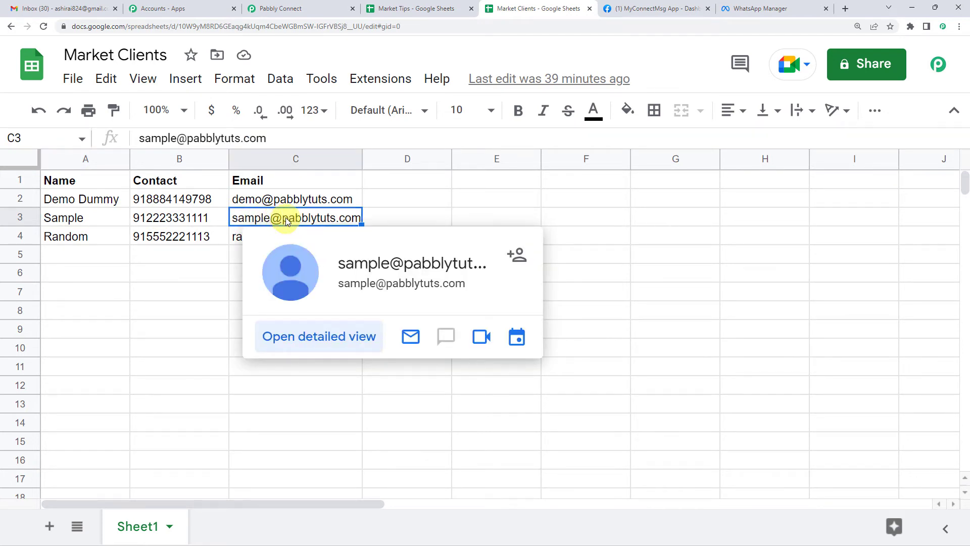
click(82, 239)
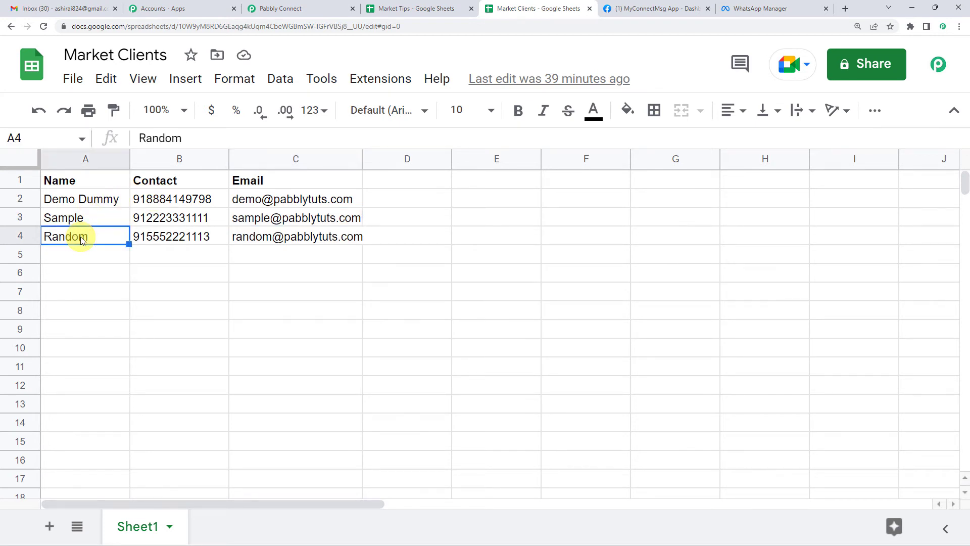
click(140, 243)
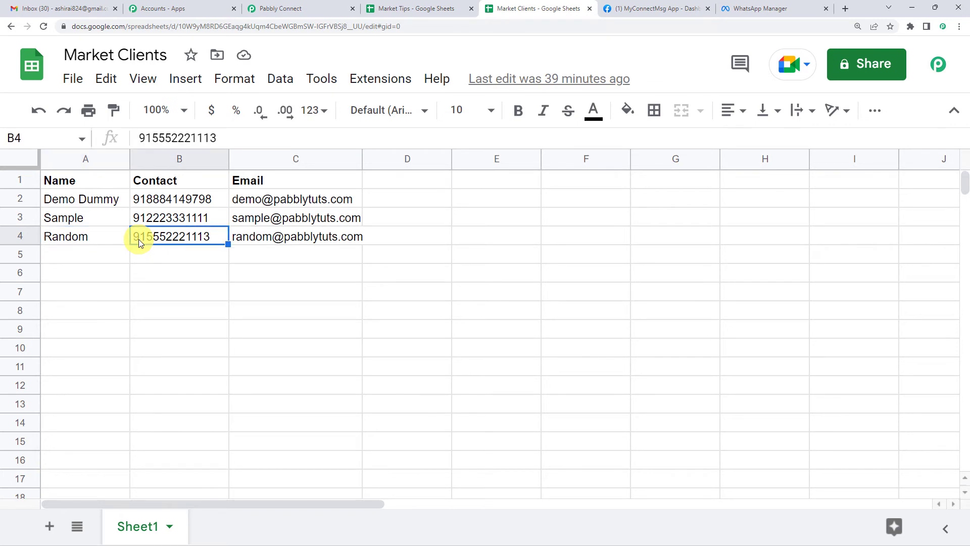
click(250, 240)
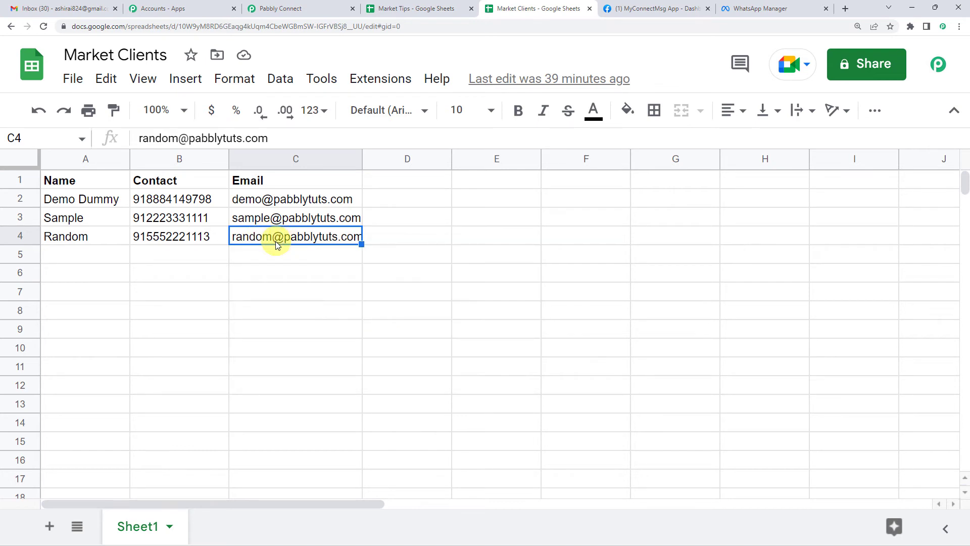
click(91, 261)
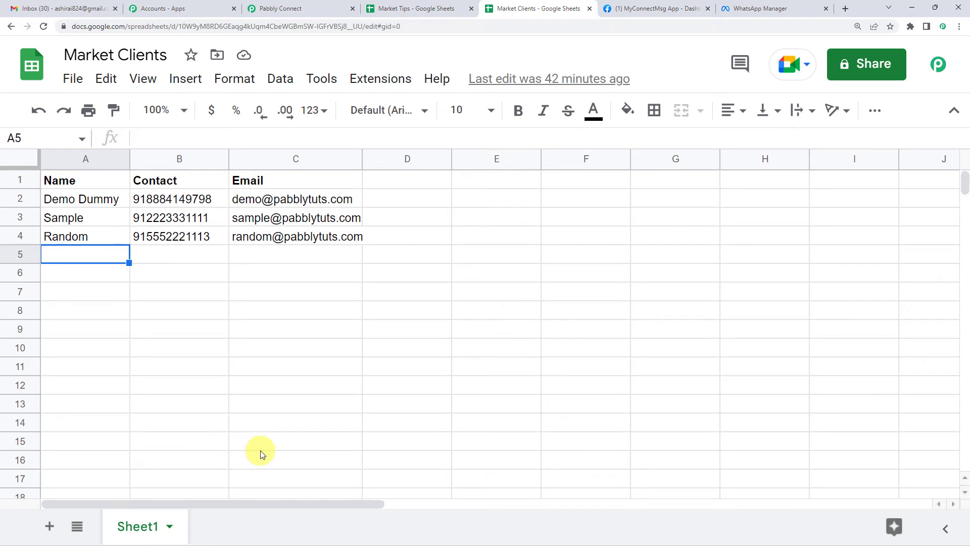
- Return to Pabbly Connect, add an action step after the Iterator and choose WhatsApp Cloud API as its app
click(280, 9)
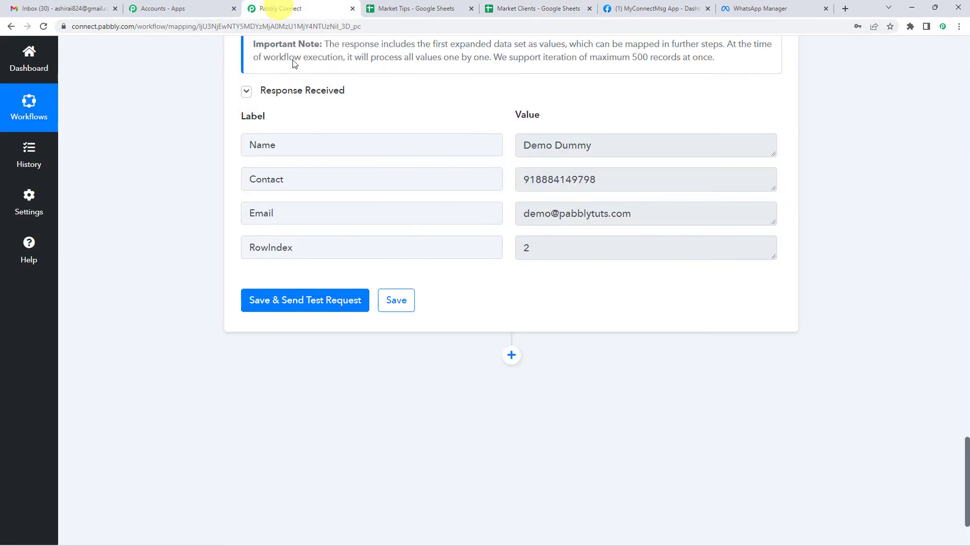
scroll(485, 222, down, 1)
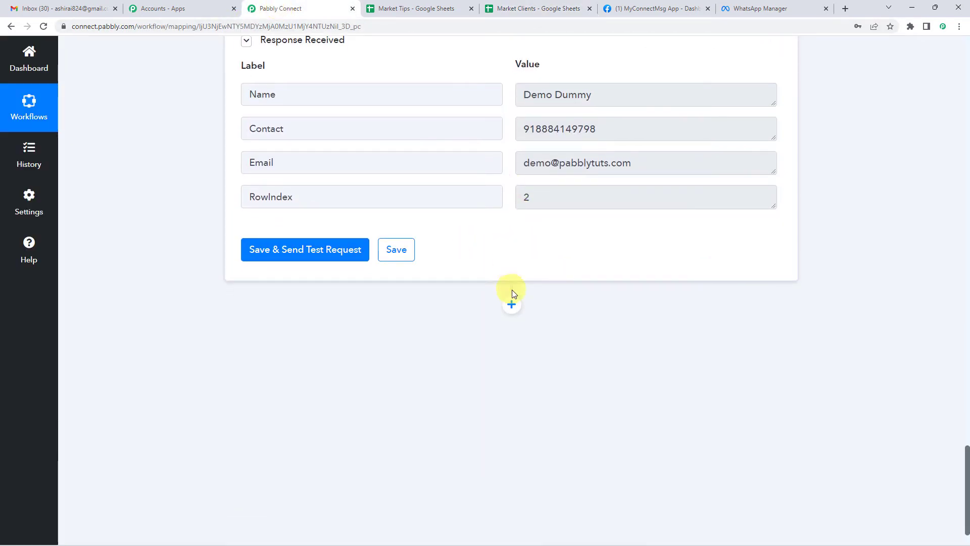
click(512, 304)
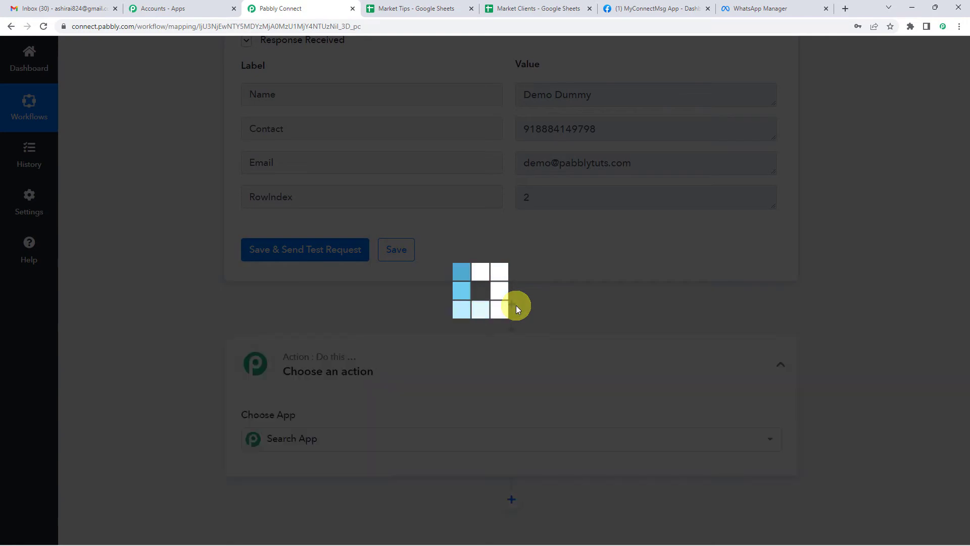
scroll(318, 287, down, 3)
text(W)
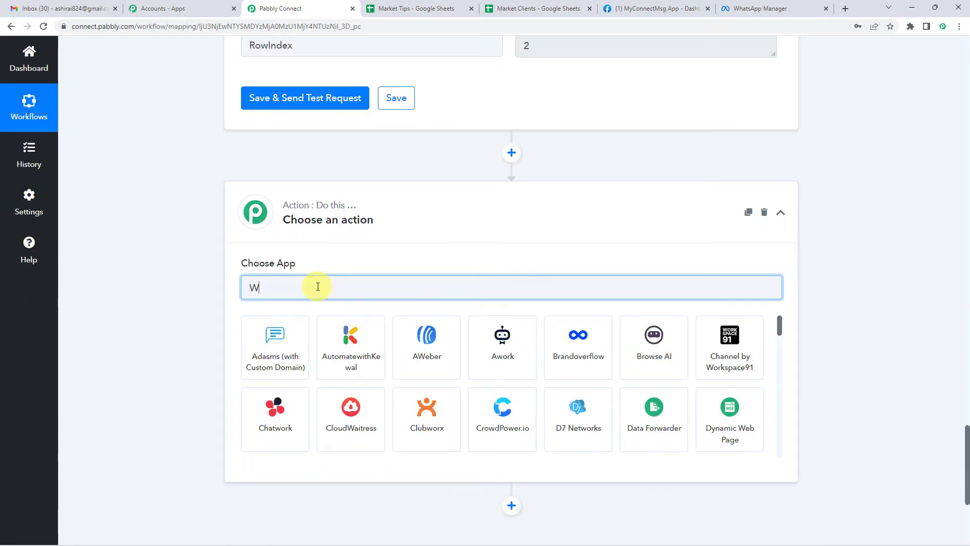
text(HATS)
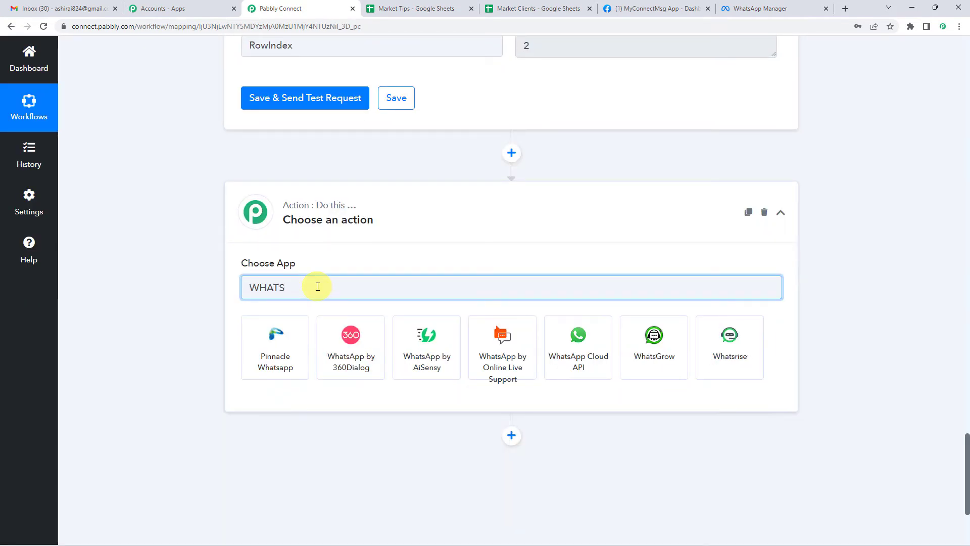
click(564, 349)
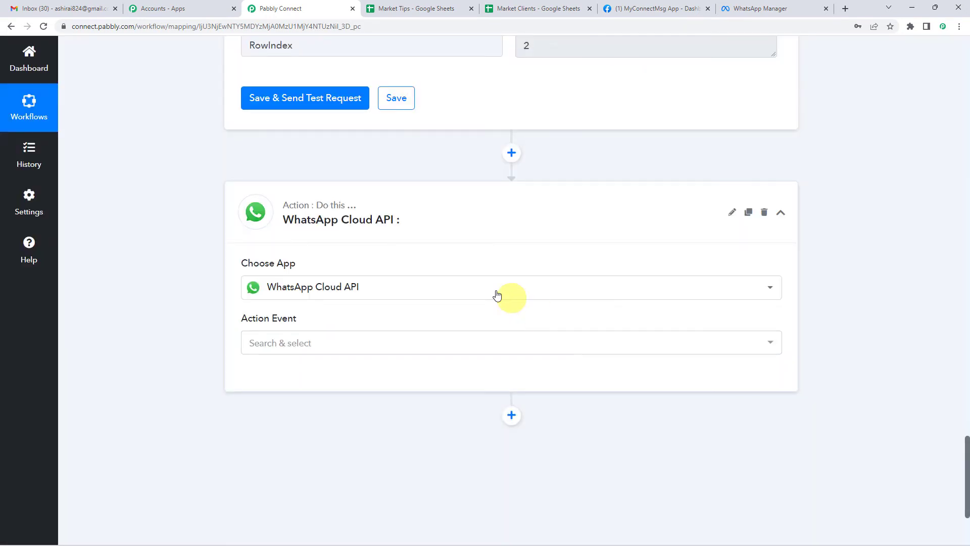
- Set the action event to Send Template Message and start adding a new WhatsApp Cloud API connection
click(302, 344)
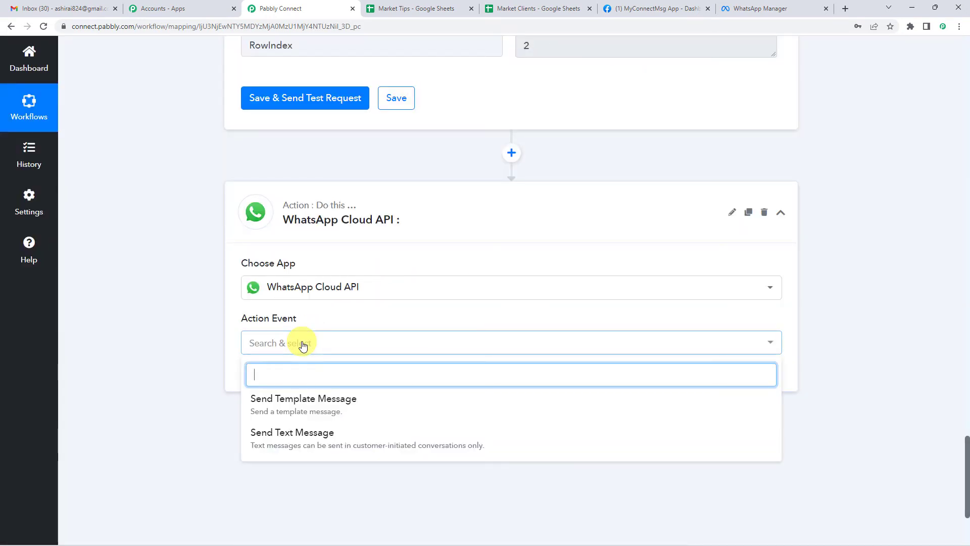
click(303, 399)
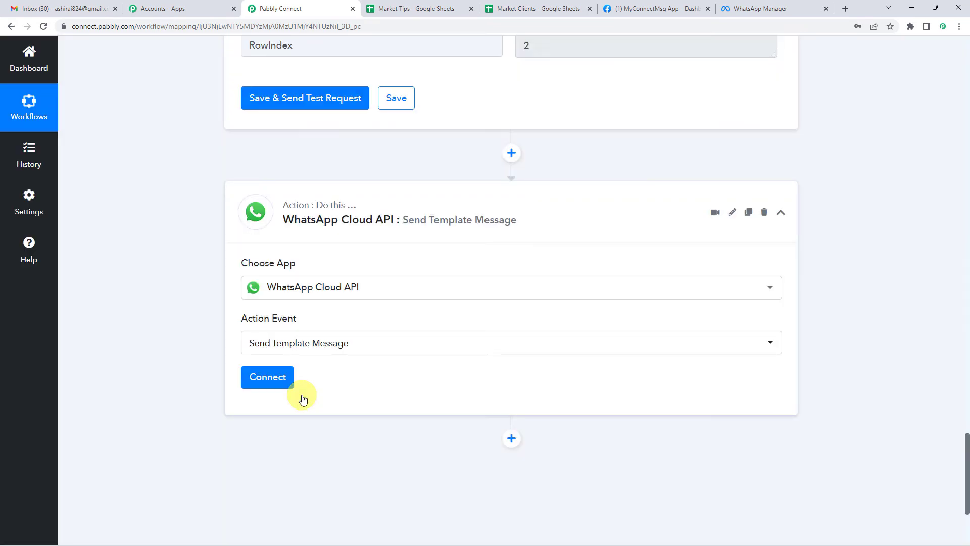
click(277, 379)
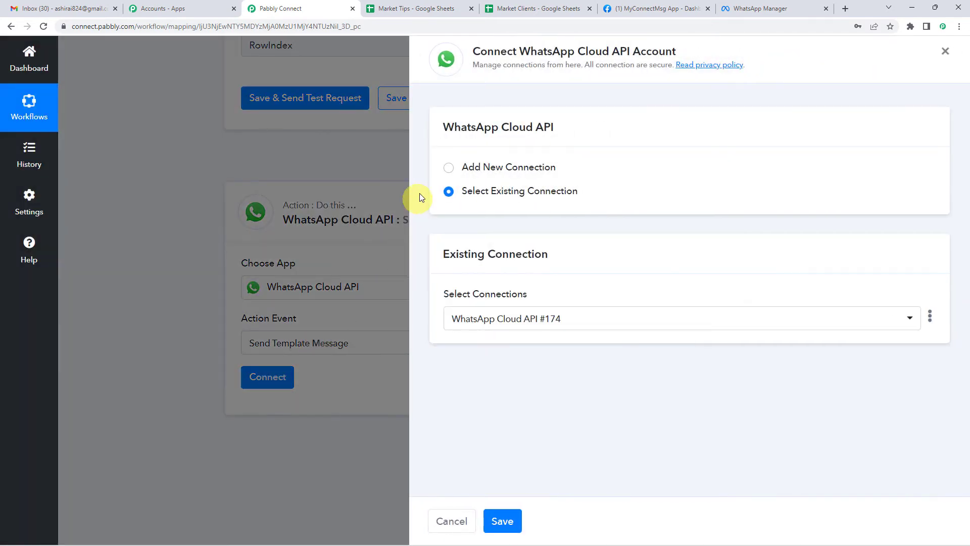
click(449, 167)
scroll(520, 278, down, 3)
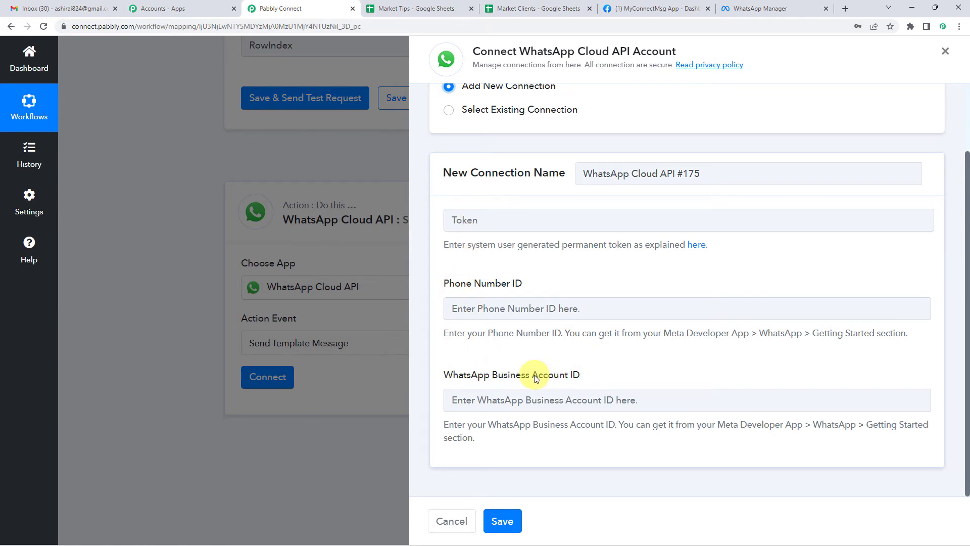
- Copy the temporary access token from MyConnectMsg App's WhatsApp Getting Started page in Meta for Developers and paste it into the connection's Token field
click(621, 8)
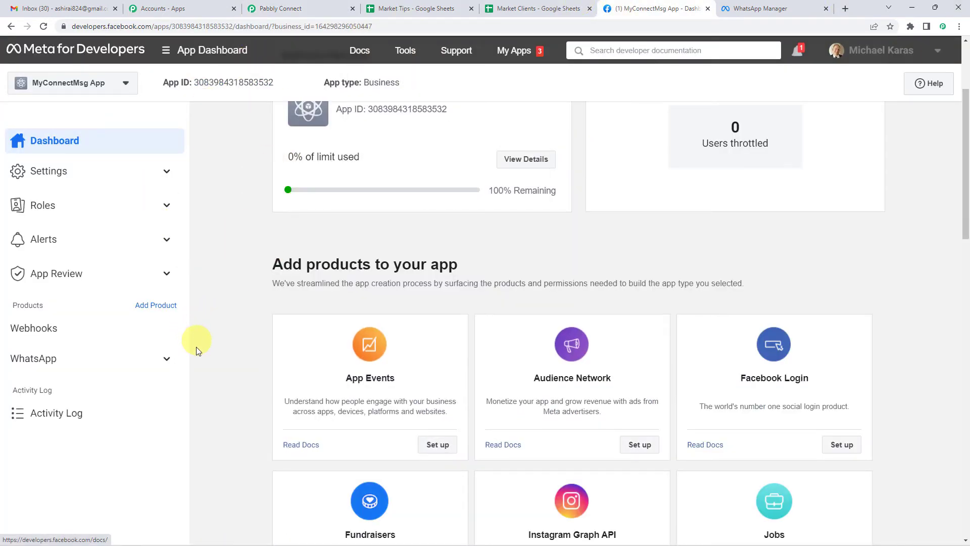
click(168, 362)
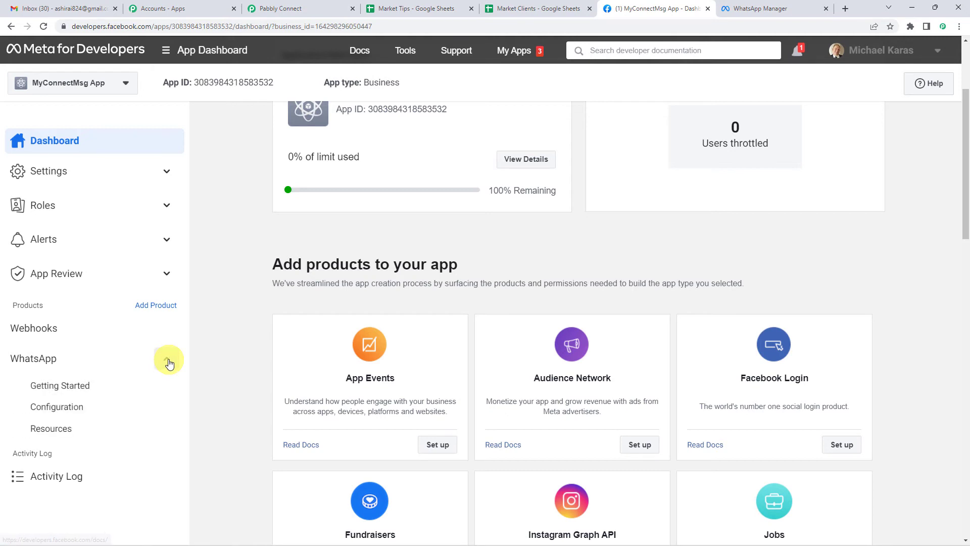
click(91, 389)
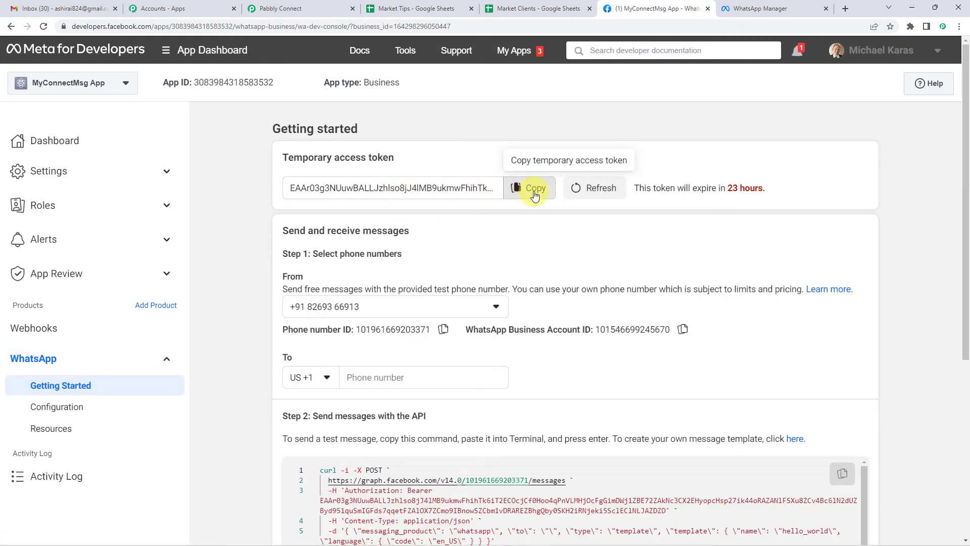
click(535, 188)
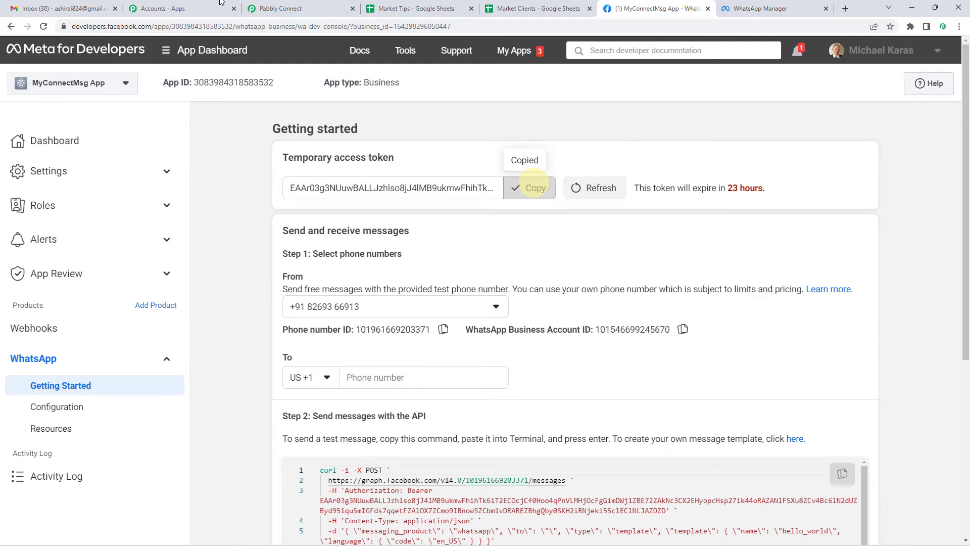
click(277, 7)
click(485, 220)
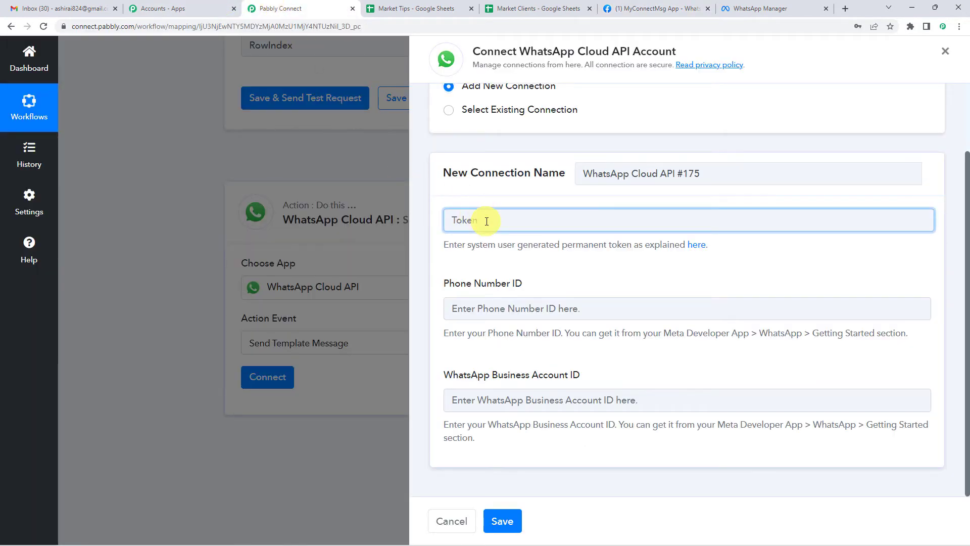
key(ctrl+v)
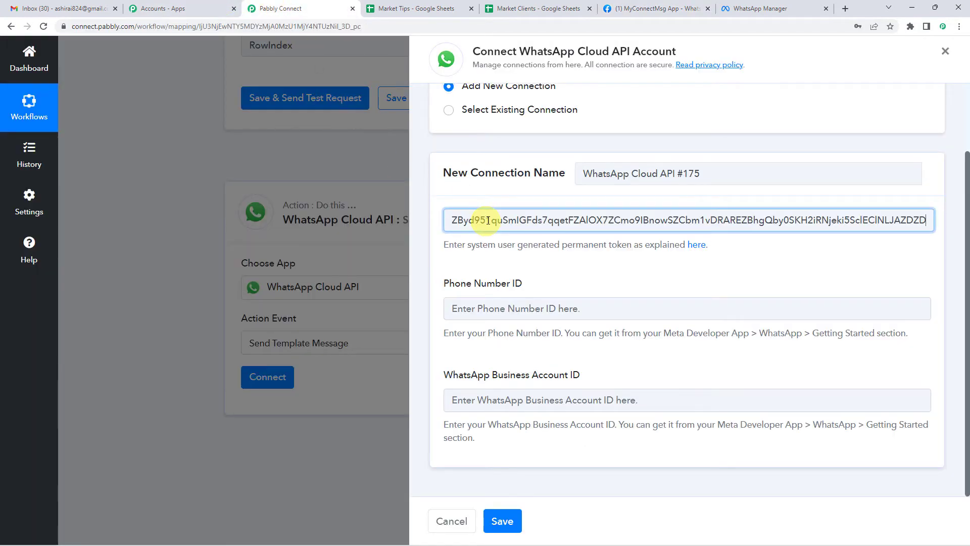
- Check the temporary access token's heading and expiry note on the Getting Started page in Meta for Developers
click(635, 7)
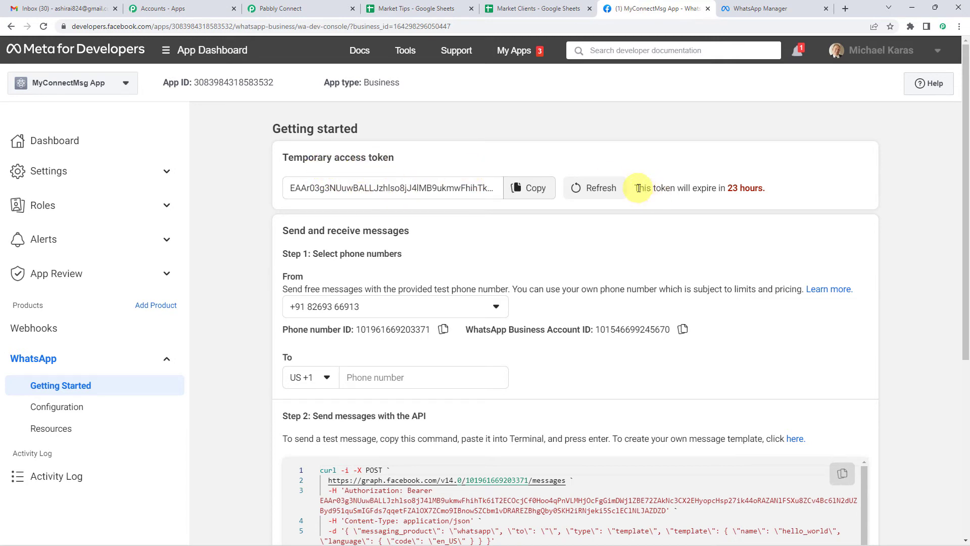
drag(639, 188, 696, 189)
click(691, 193)
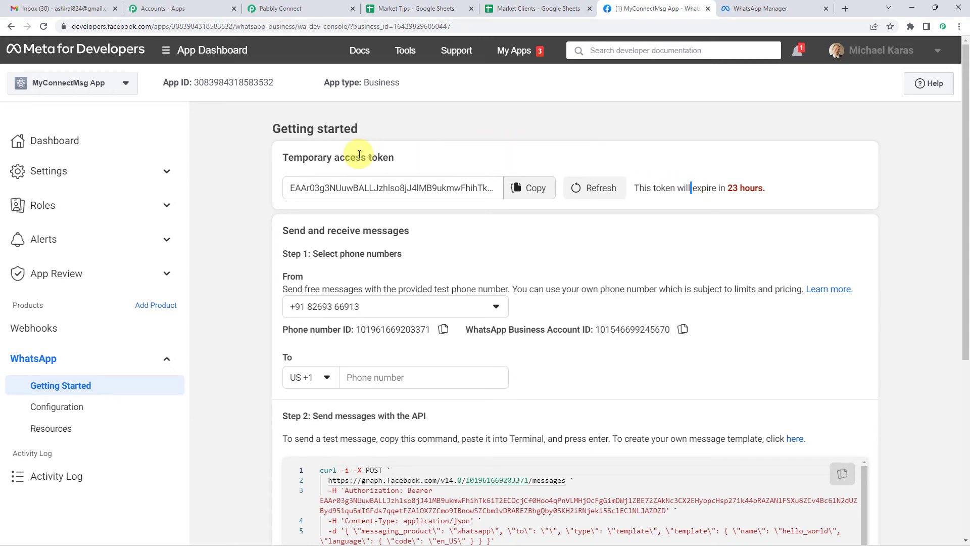
drag(352, 157, 420, 164)
drag(303, 157, 414, 161)
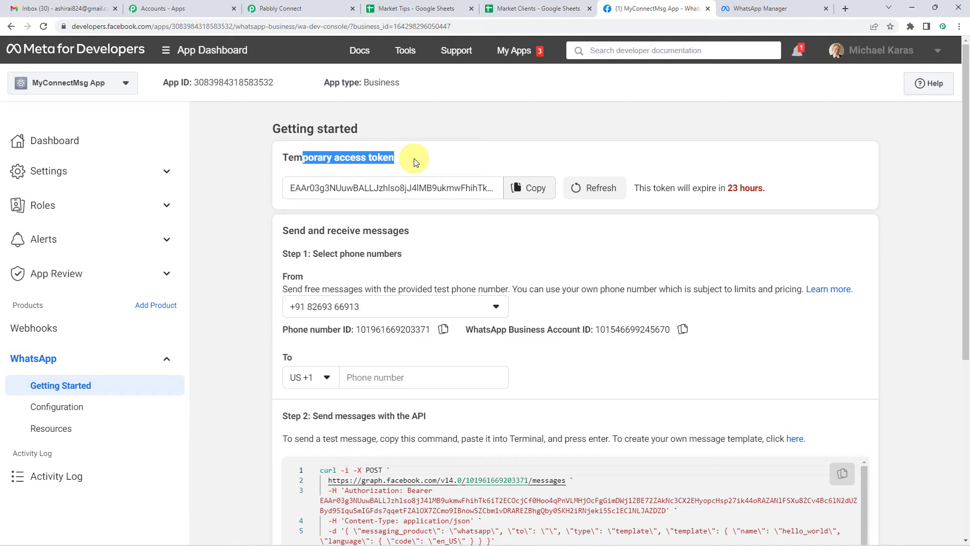
click(371, 158)
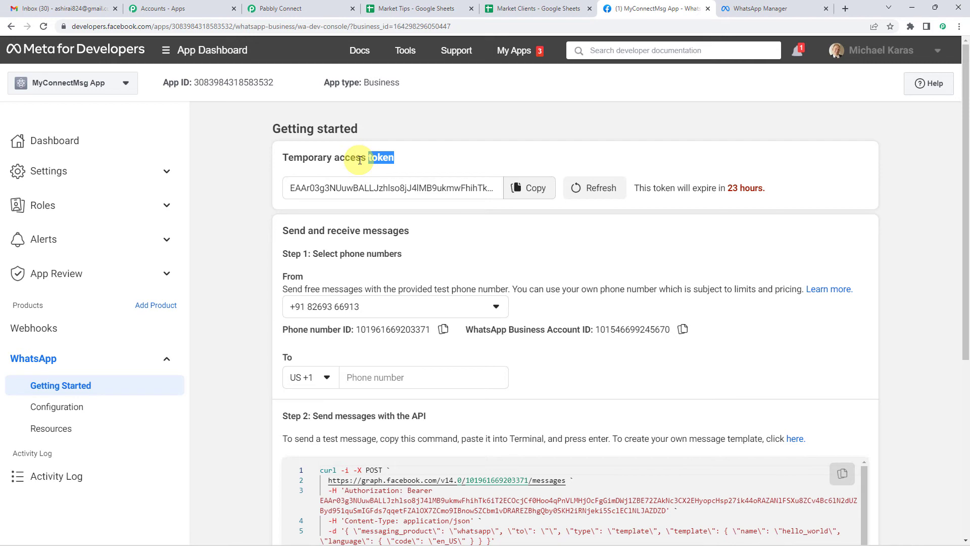
- Copy the Phone number ID from the Getting Started page in Meta for Developers into the Pabbly Connect connection's Phone Number ID field
click(313, 7)
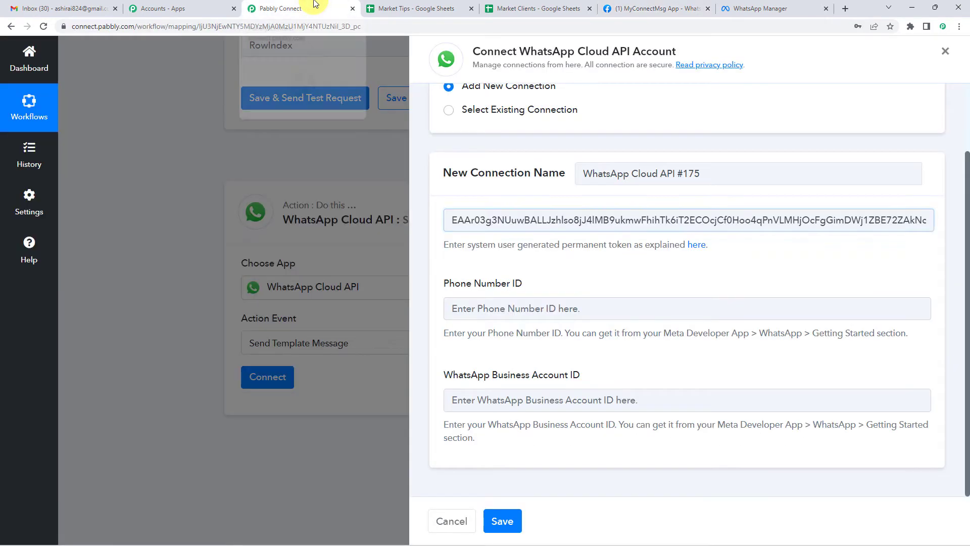
click(498, 310)
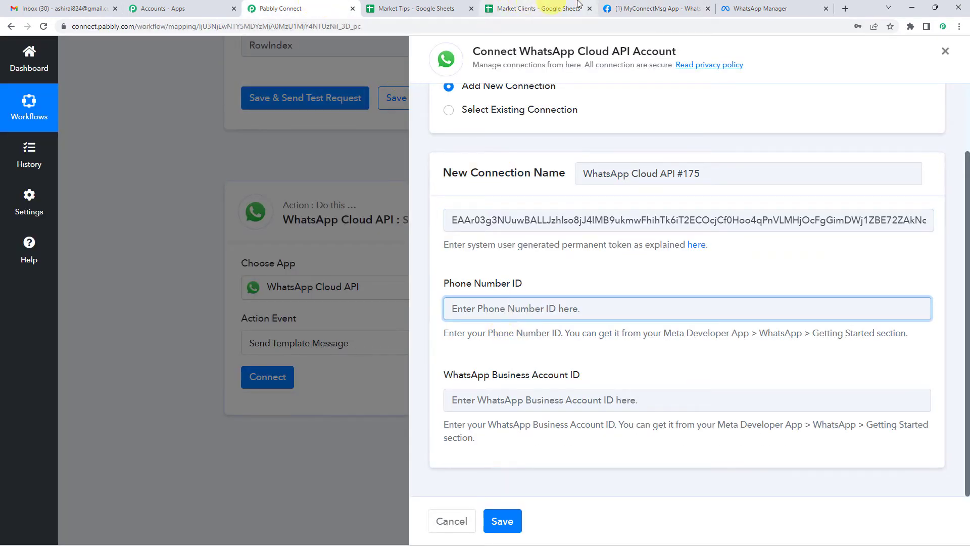
click(638, 7)
scroll(362, 212, down, 2)
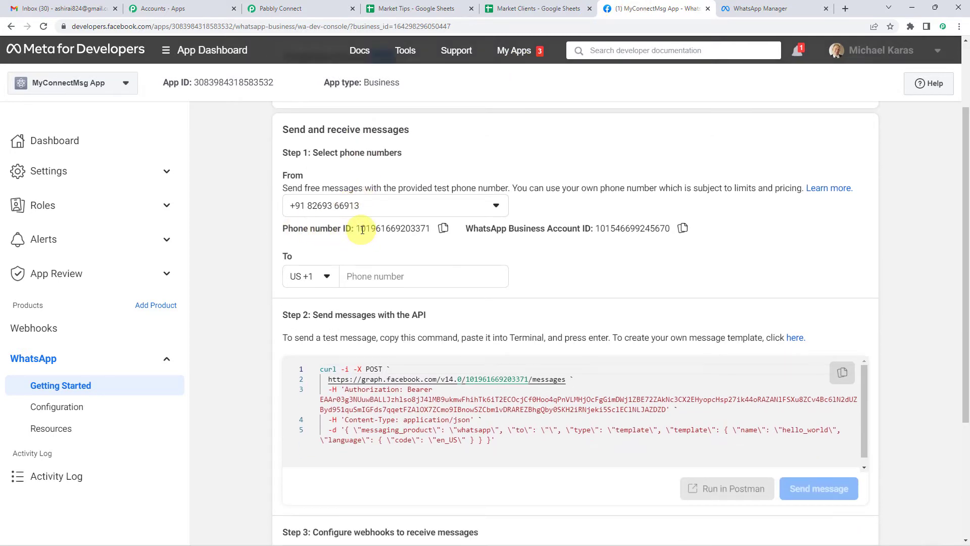
click(443, 230)
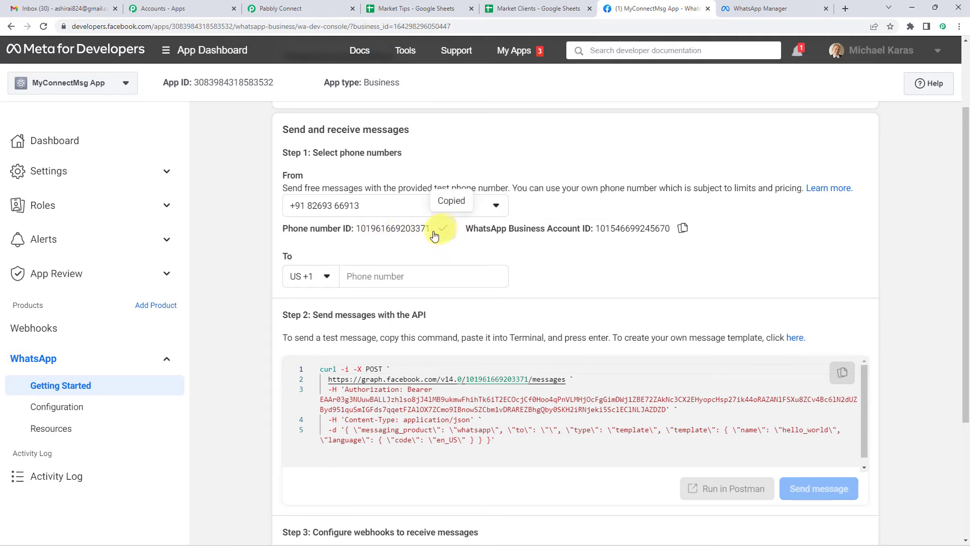
click(311, 8)
click(477, 308)
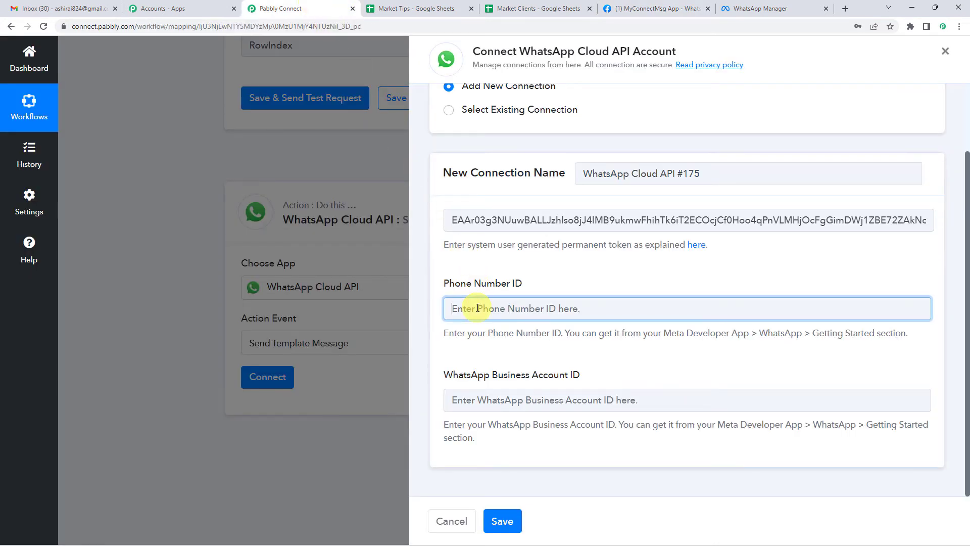
key(ctrl+v)
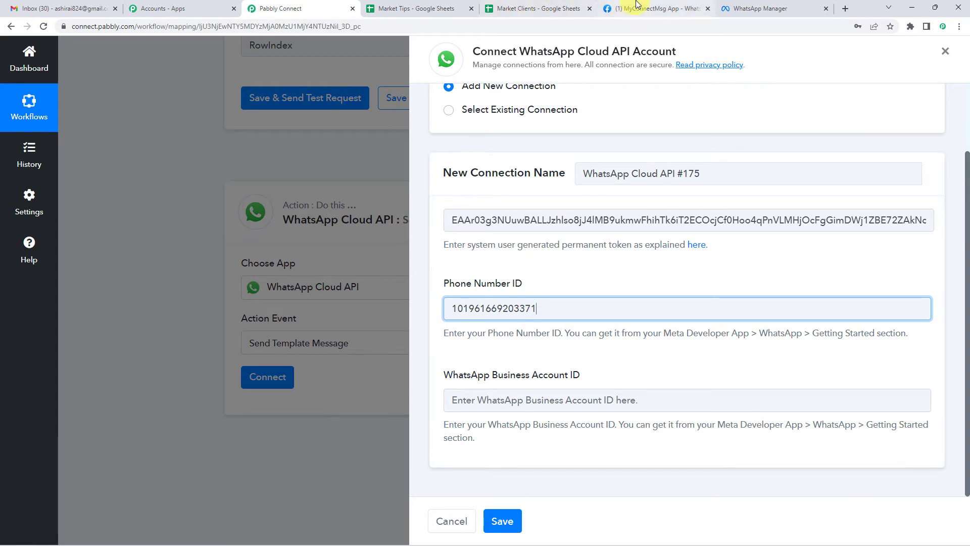
- Copy the WhatsApp Business Account ID from Meta for Developers into the matching Pabbly Connect field and save the connection
click(618, 9)
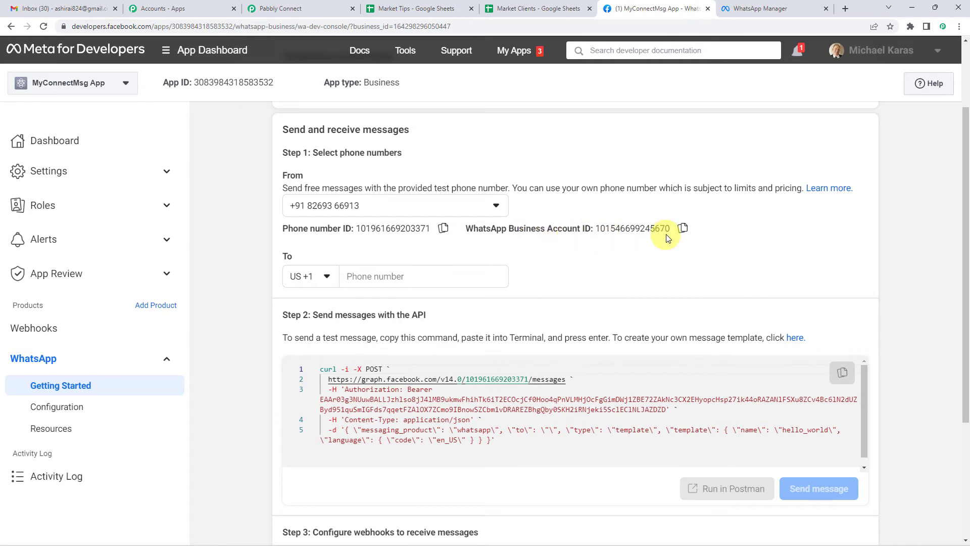
click(684, 230)
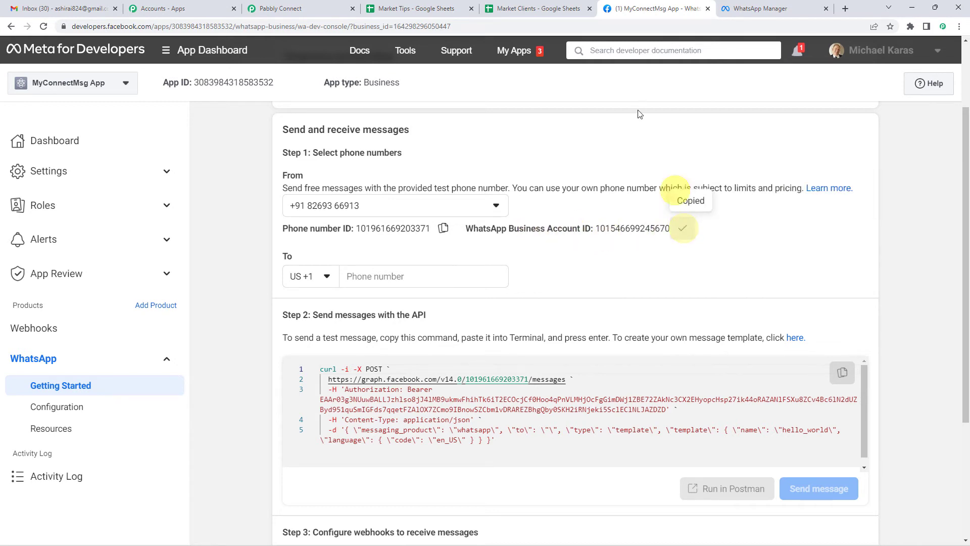
click(326, 9)
click(488, 399)
key(ctrl+v)
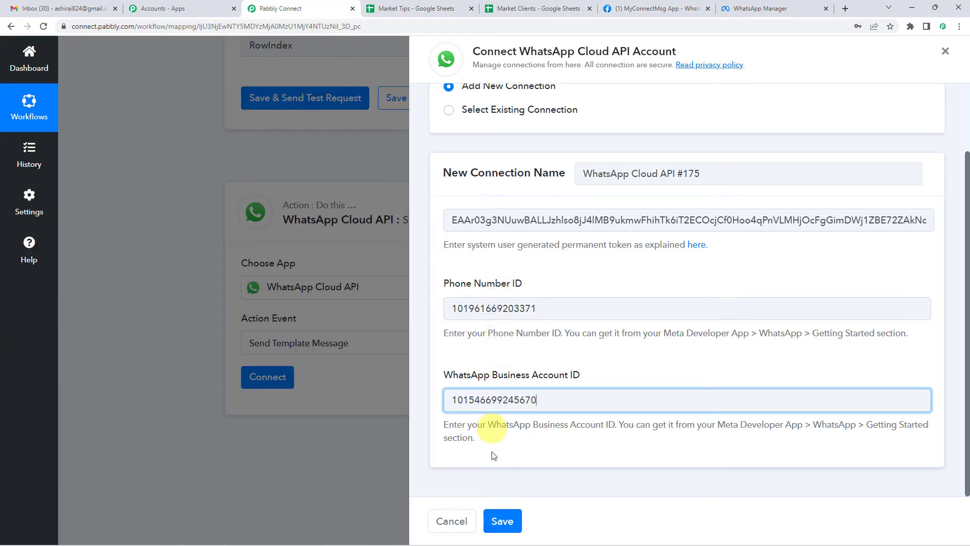
click(506, 521)
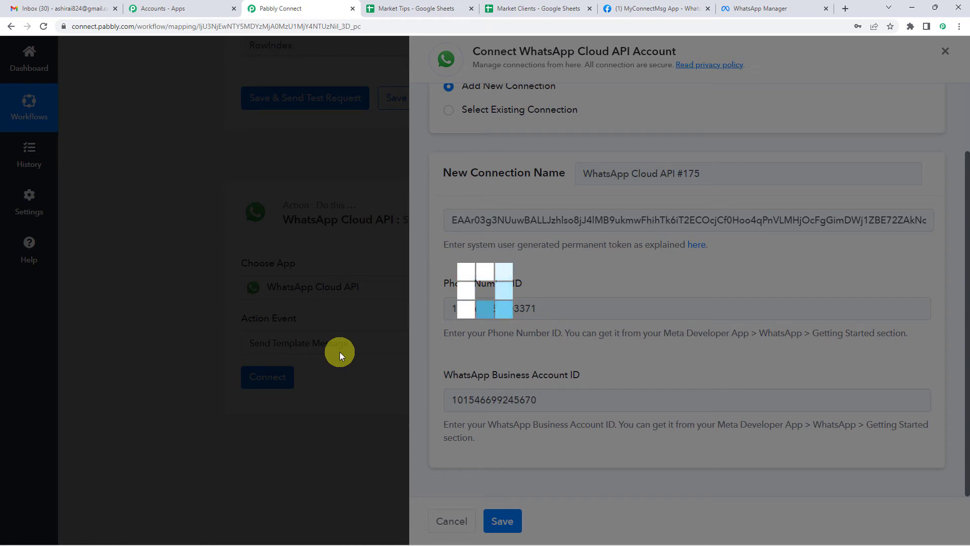
- Browse the available WhatsApp message templates and choose stock_tip as the template name
scroll(355, 324, down, 3)
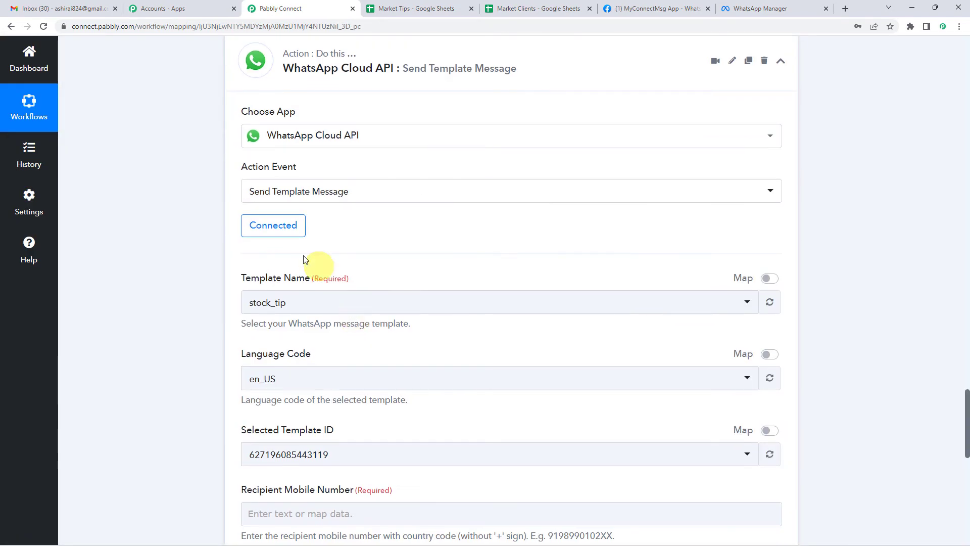
click(329, 304)
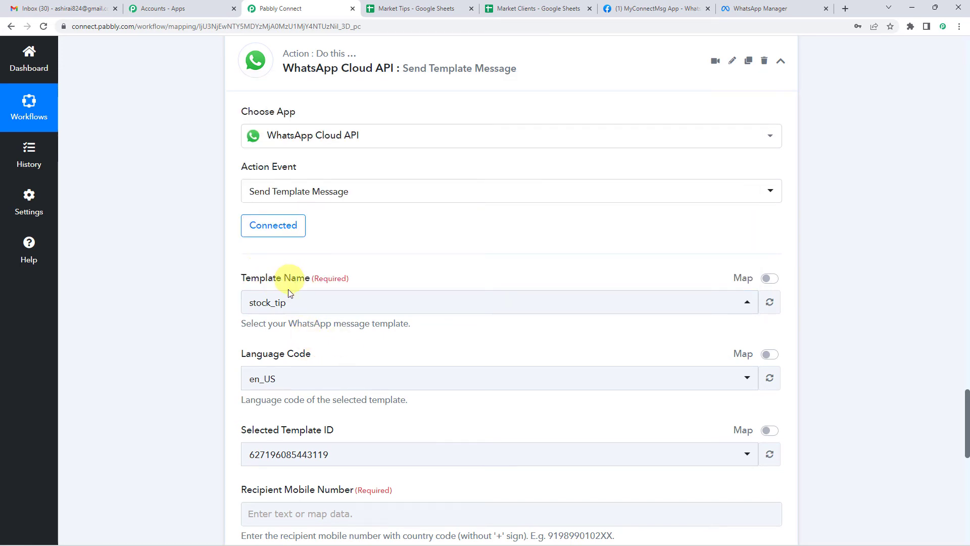
click(303, 302)
scroll(301, 245, up, 1)
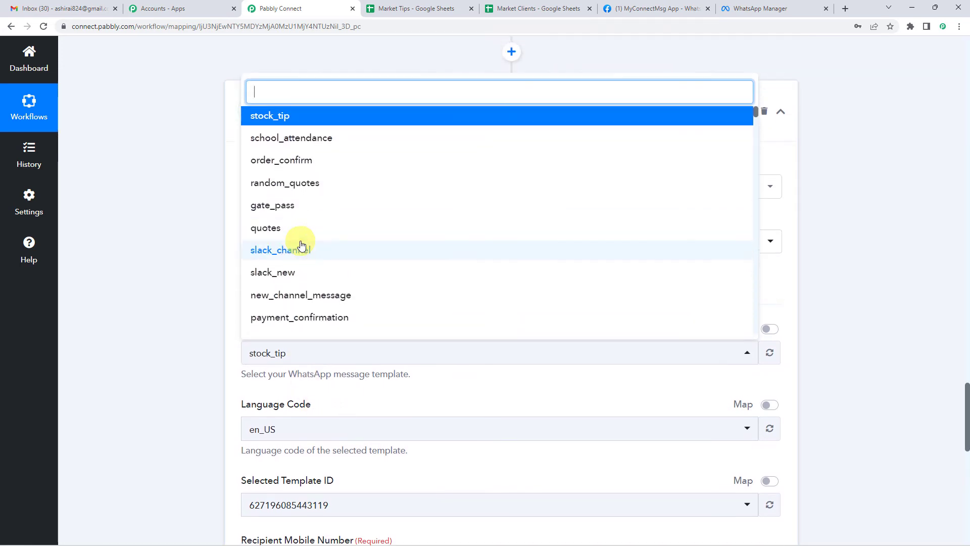
scroll(303, 230, down, 2)
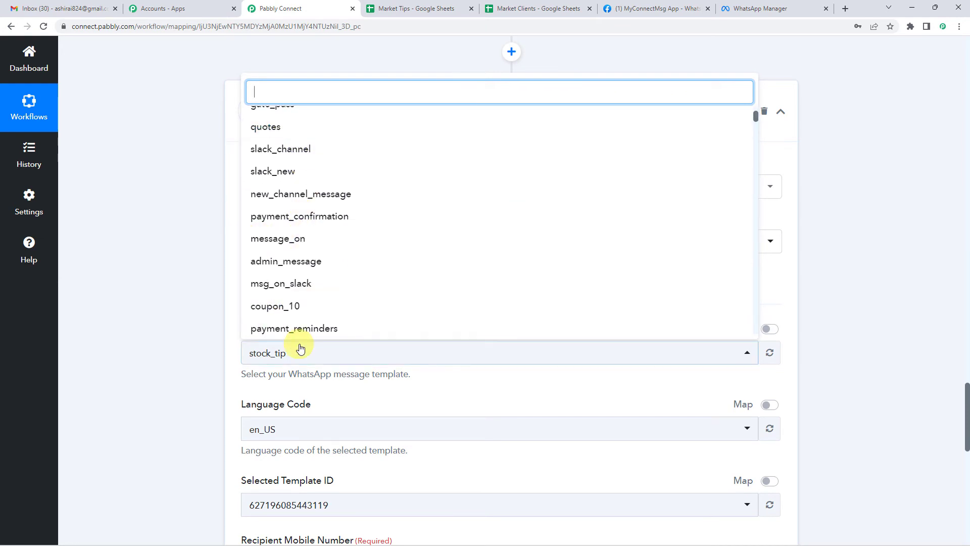
scroll(300, 342, up, 1)
click(302, 406)
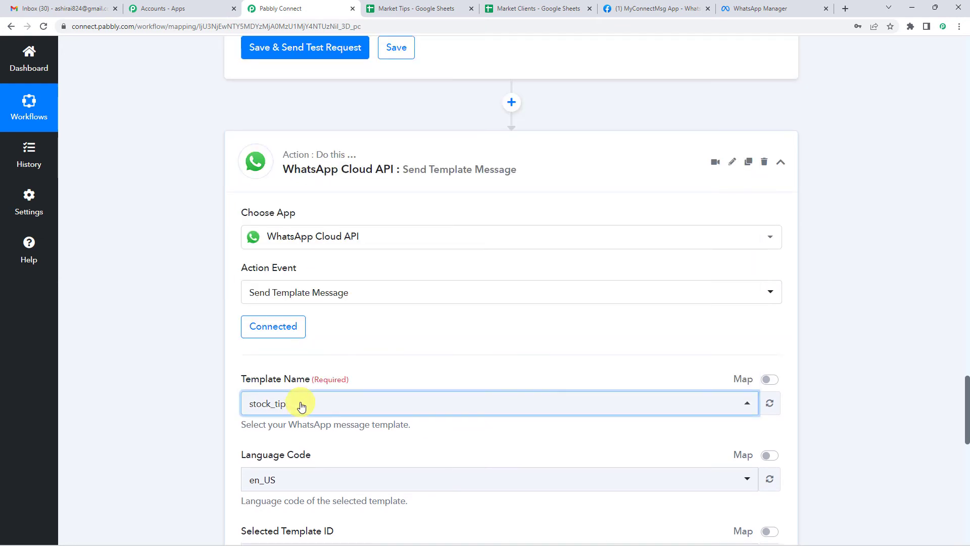
click(303, 403)
click(284, 120)
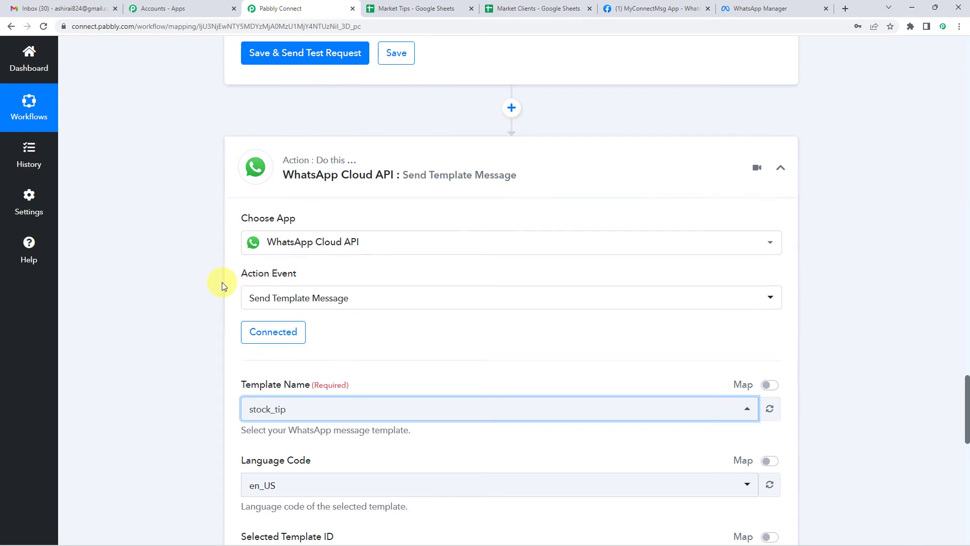
- Examine the stock_tip template's body variables and message preview in WhatsApp Manager, then return to Pabbly Connect
scroll(221, 282, down, 4)
click(759, 5)
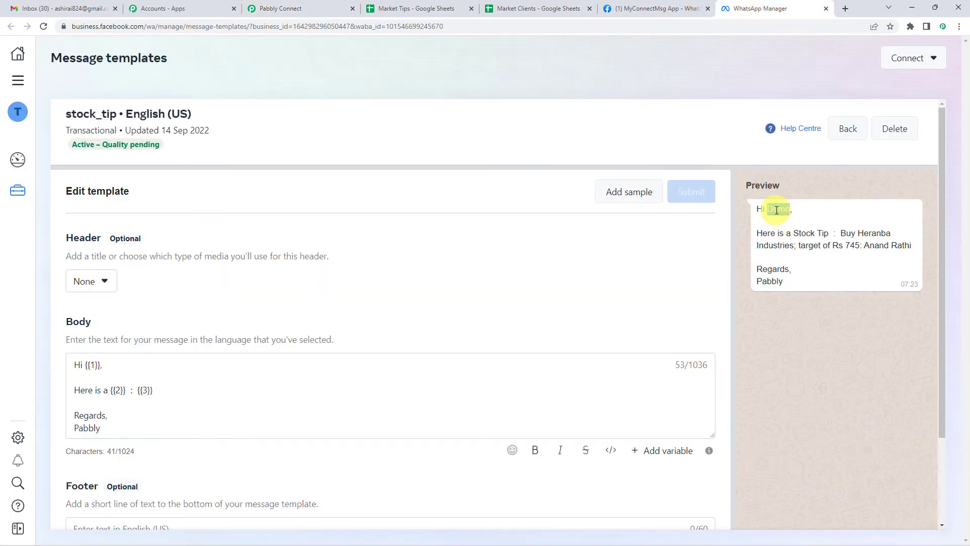
drag(841, 232, 862, 262)
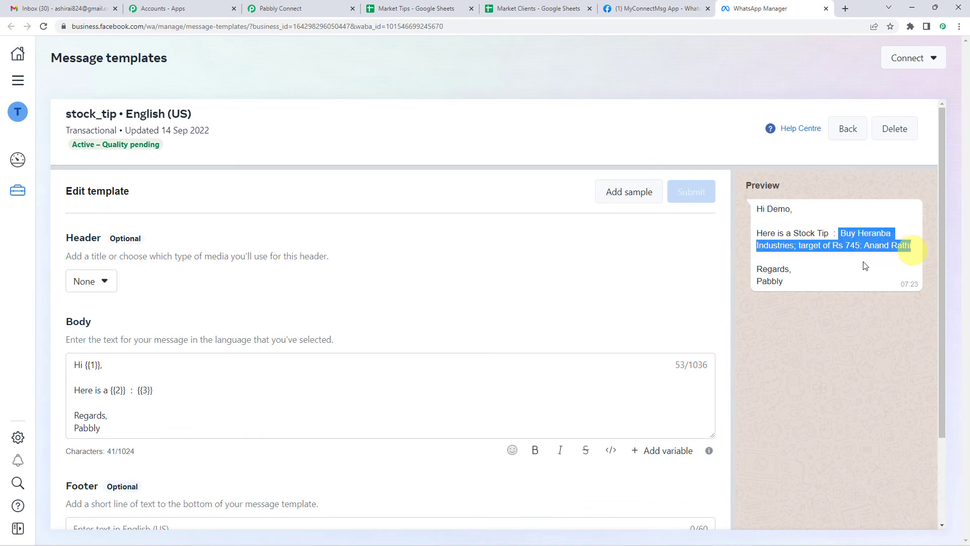
double_click(768, 282)
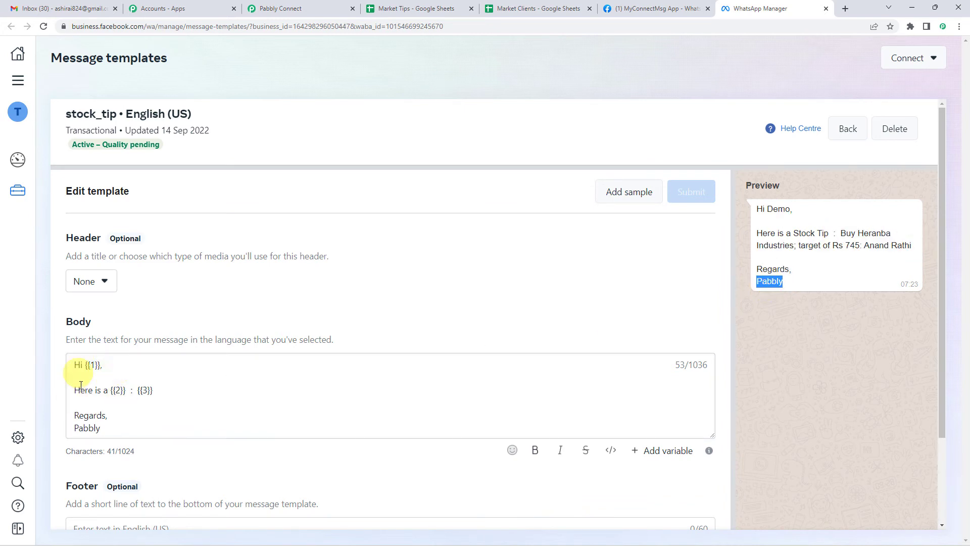
click(319, 5)
scroll(218, 278, up, 2)
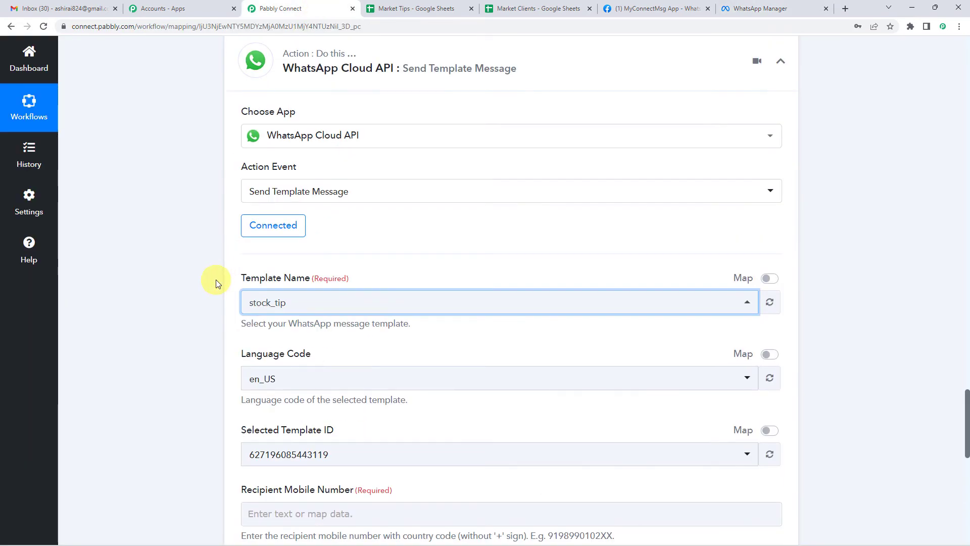
click(247, 310)
click(638, 7)
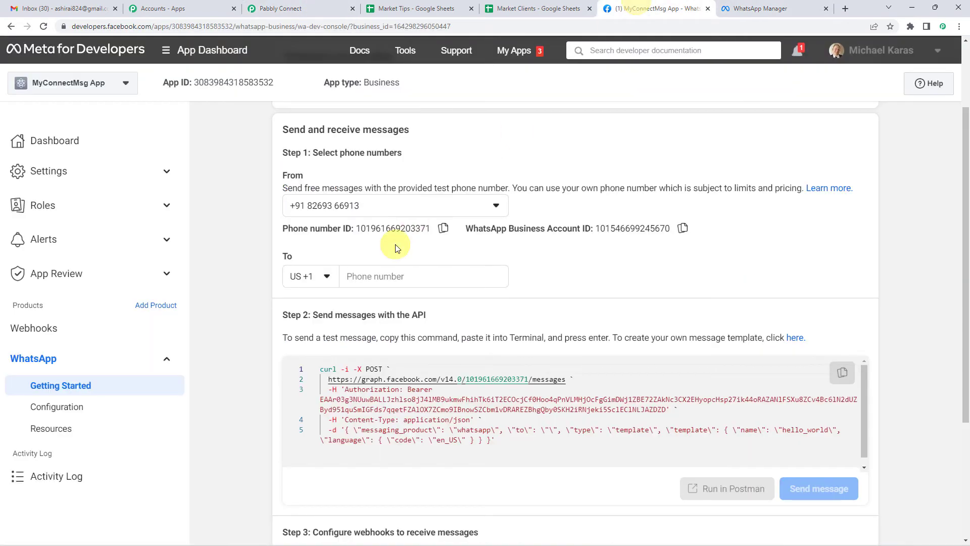
click(723, 6)
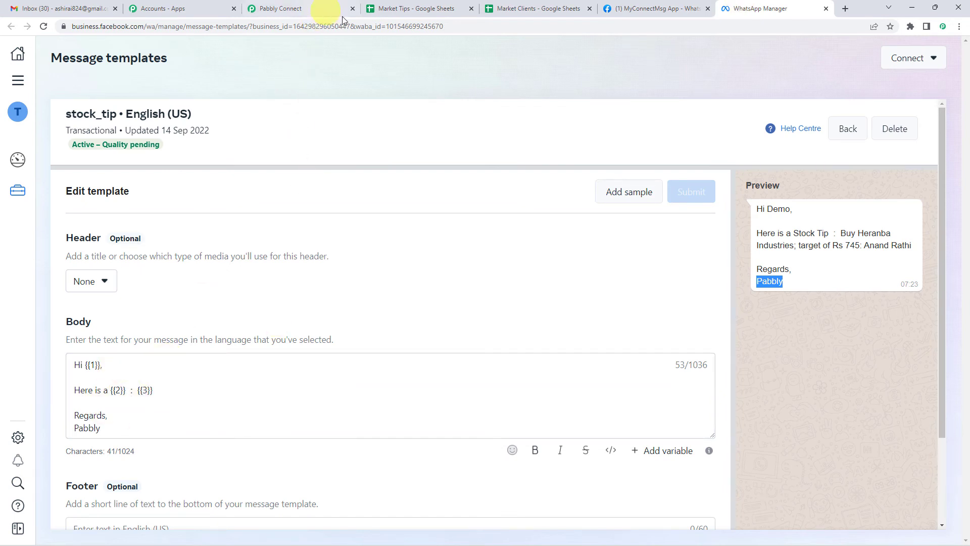
click(267, 6)
- Examine the Google Sheets trigger, Get Row(s) and Iterator data available for mapping into the Recipient Mobile Number field
scroll(184, 273, down, 5)
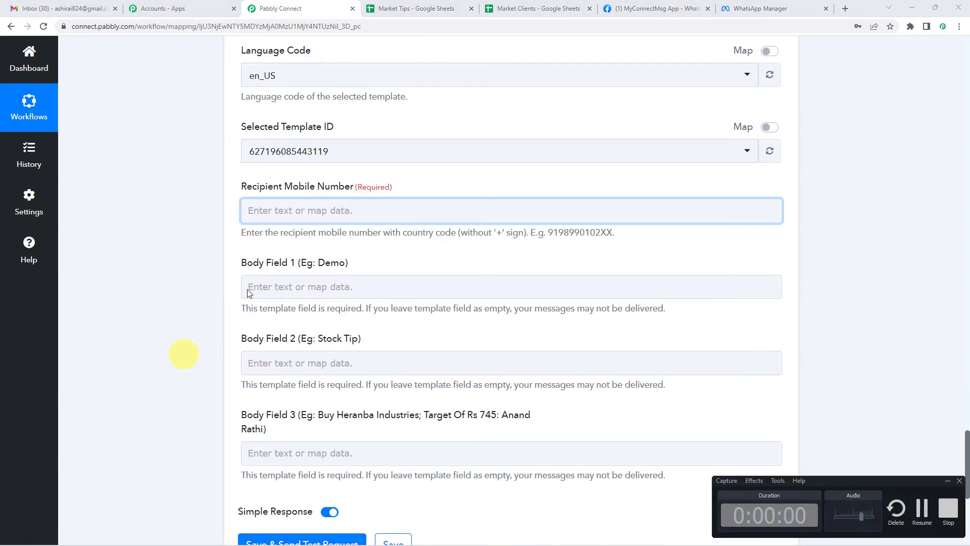
click(325, 211)
scroll(313, 215, down, 2)
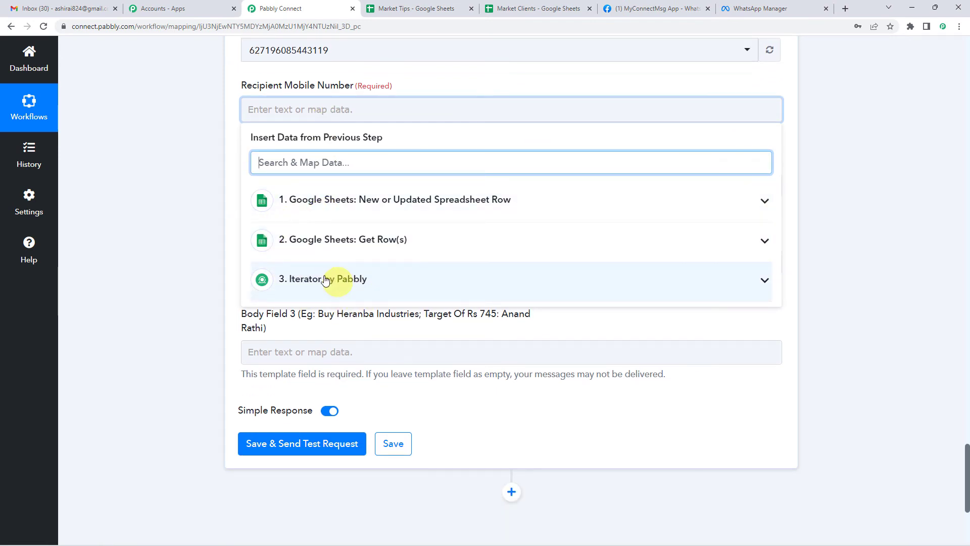
click(332, 284)
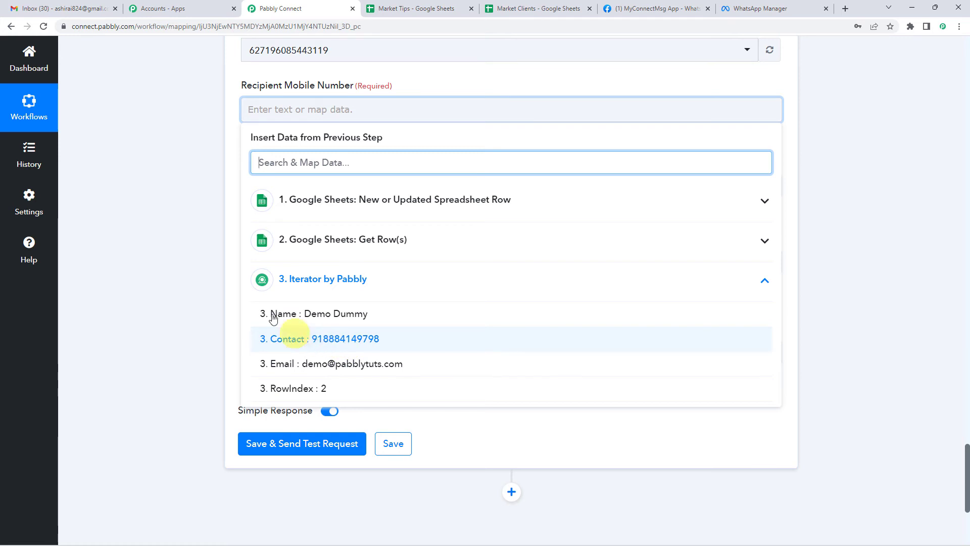
click(234, 163)
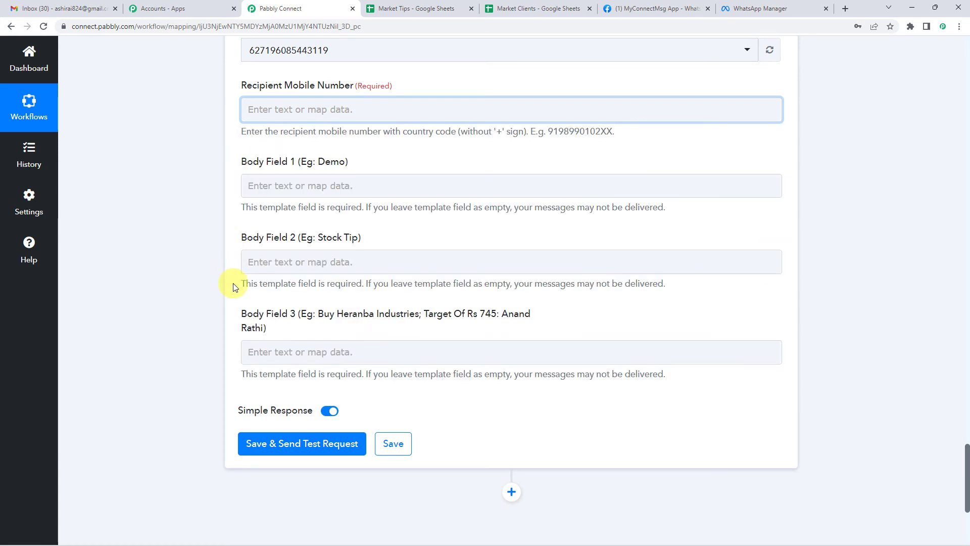
scroll(232, 282, up, 1)
click(299, 161)
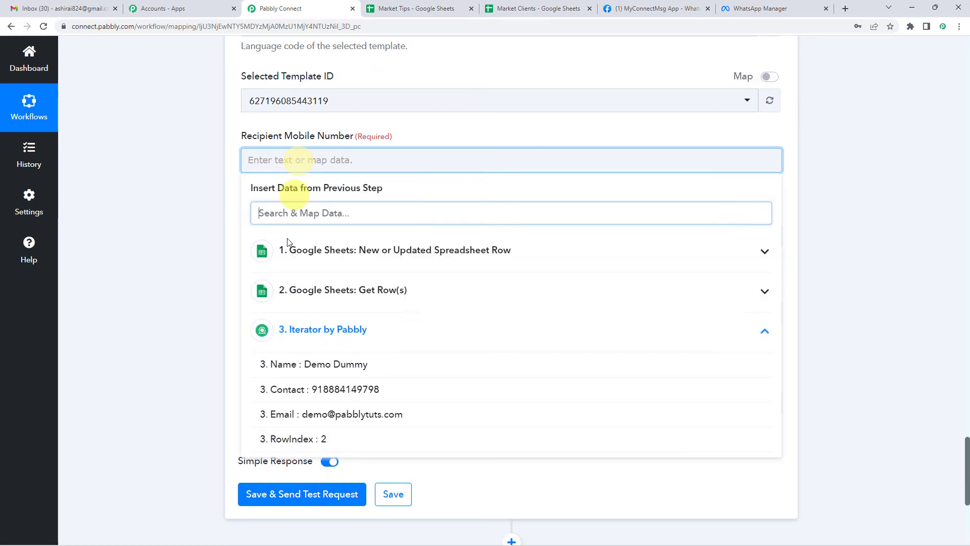
click(321, 291)
click(333, 256)
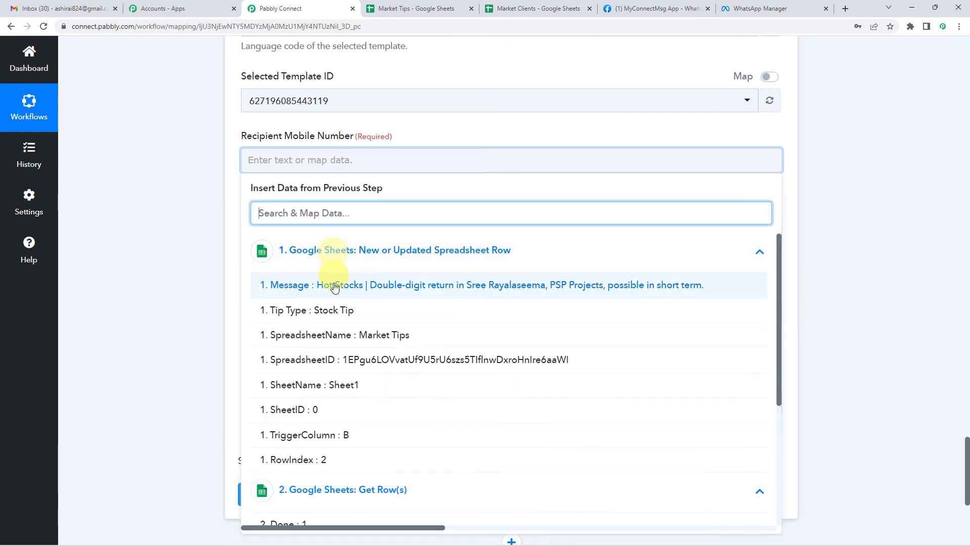
click(327, 262)
click(321, 298)
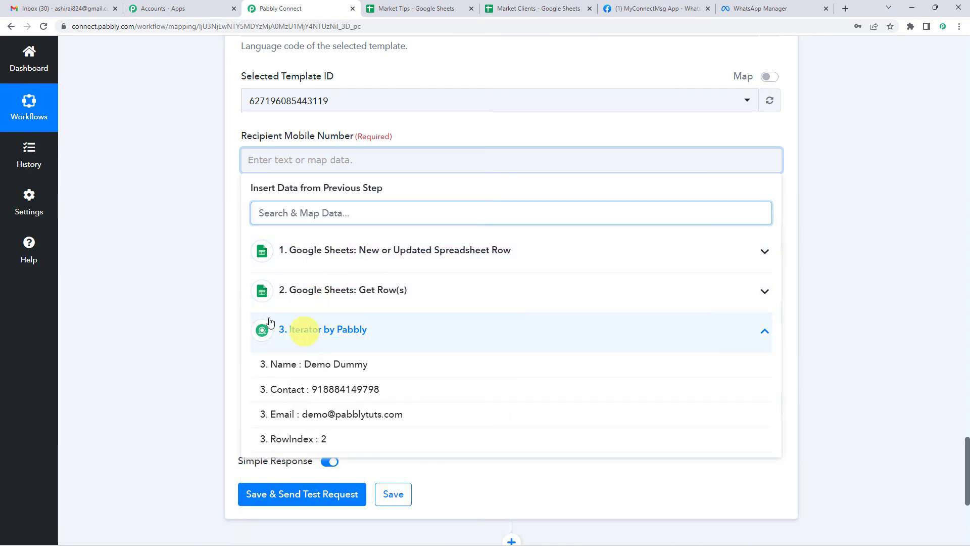
click(193, 286)
- Examine the Message and Tip Type values in the response received by the Google Sheets trigger
scroll(193, 286, up, 20)
scroll(186, 287, up, 20)
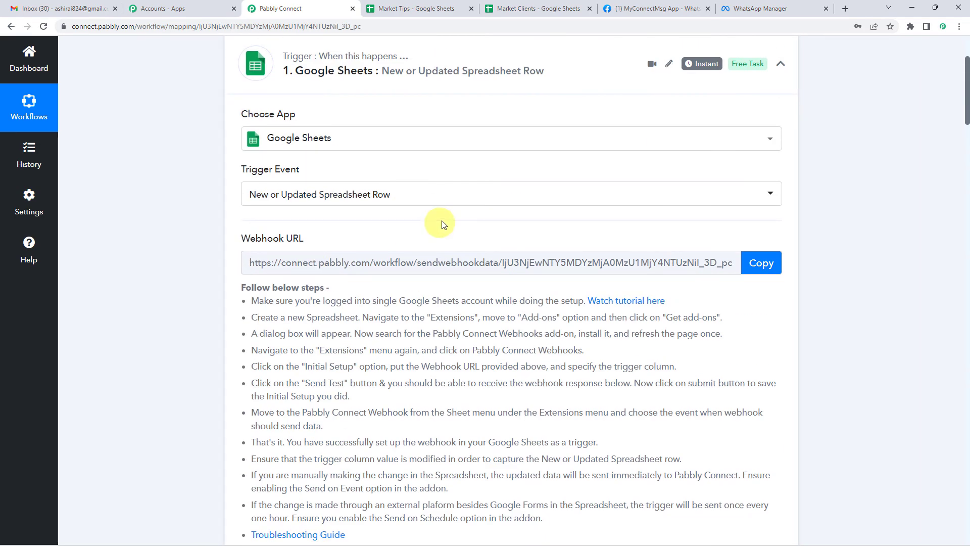
scroll(493, 208, down, 6)
scroll(361, 252, down, 5)
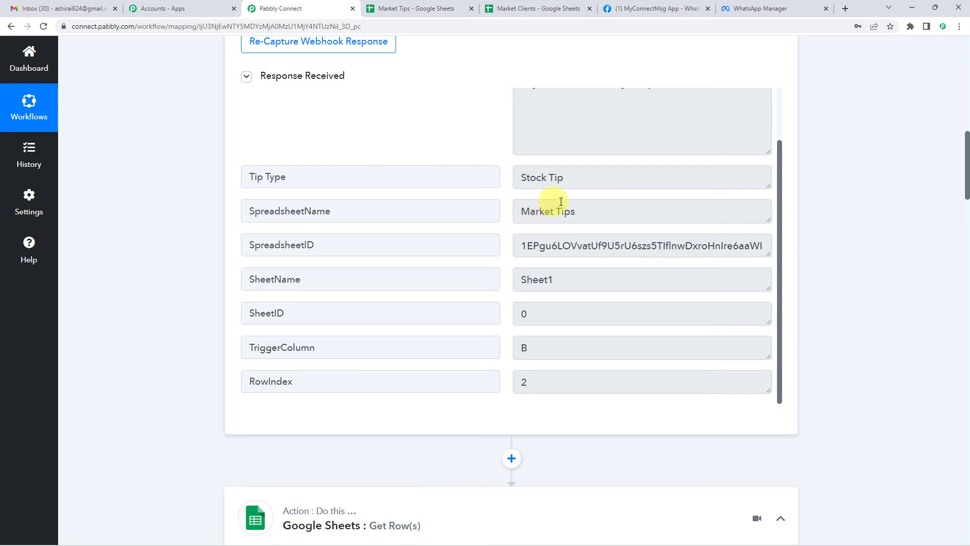
scroll(561, 202, down, 3)
scroll(581, 222, up, 4)
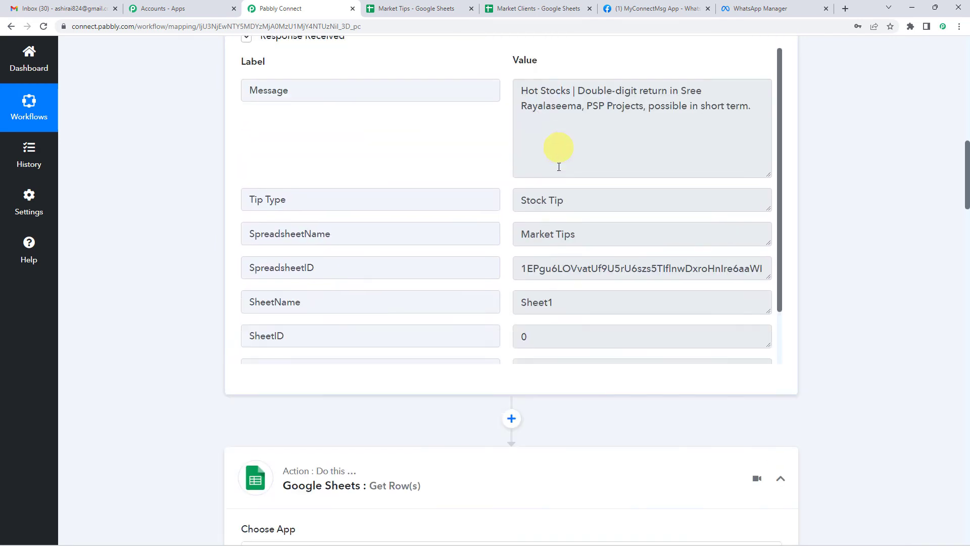
scroll(559, 167, up, 1)
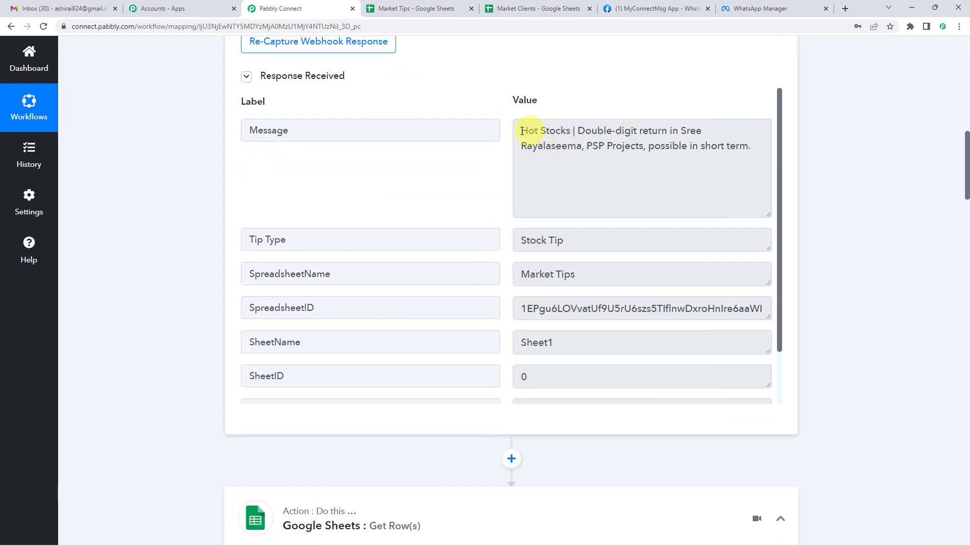
drag(522, 132, 756, 151)
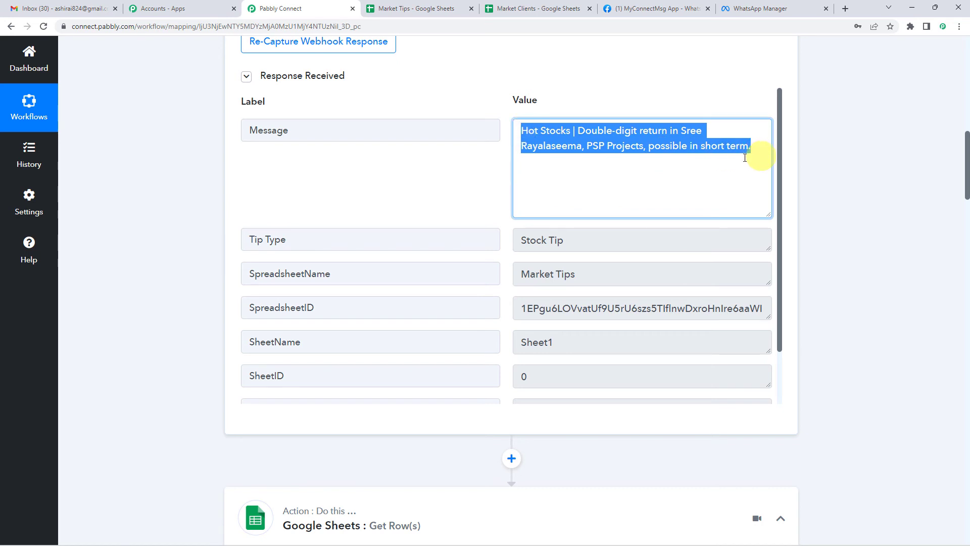
click(614, 166)
- Review the Get Row(s) settings and Response Result for Market Clients, along with the Iterator's response
scroll(210, 282, down, 8)
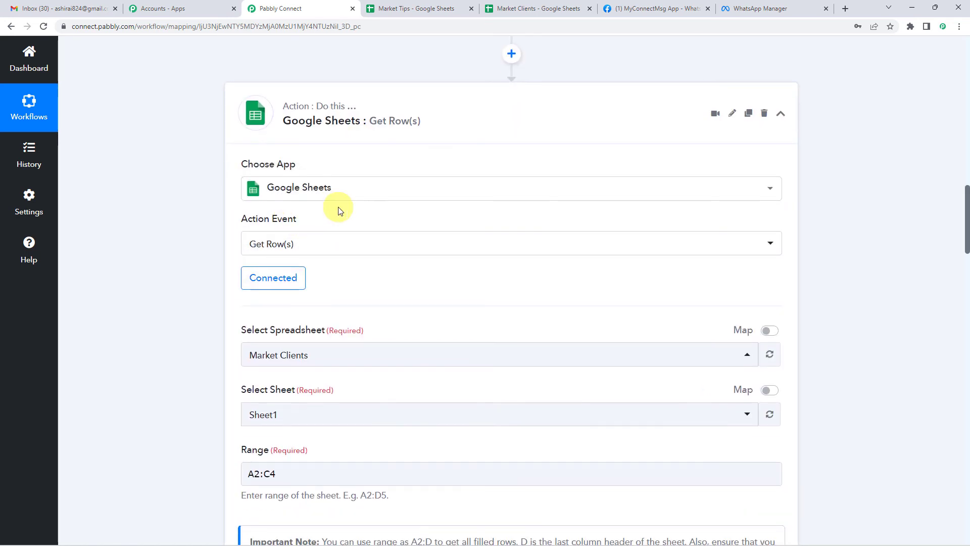
scroll(323, 208, down, 1)
scroll(200, 253, down, 5)
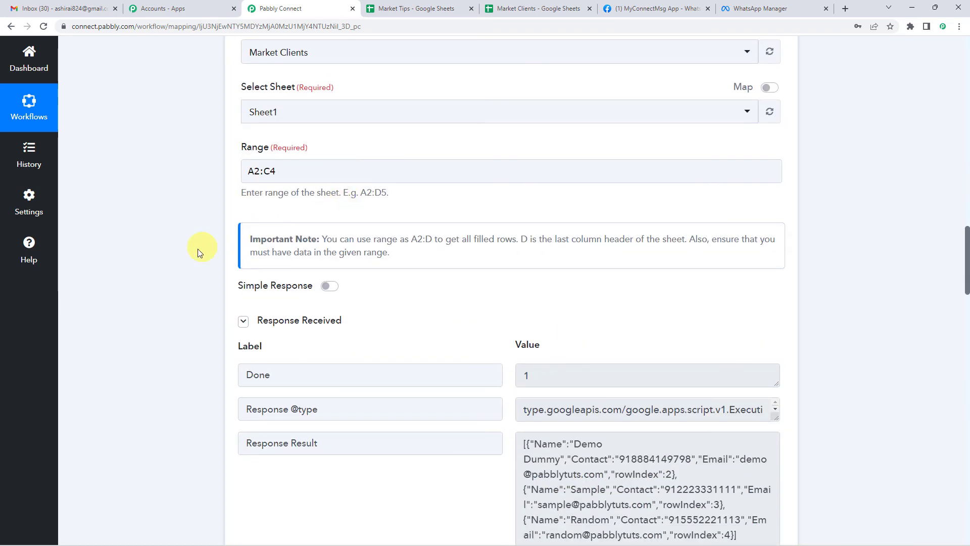
scroll(194, 253, down, 3)
scroll(305, 281, down, 1)
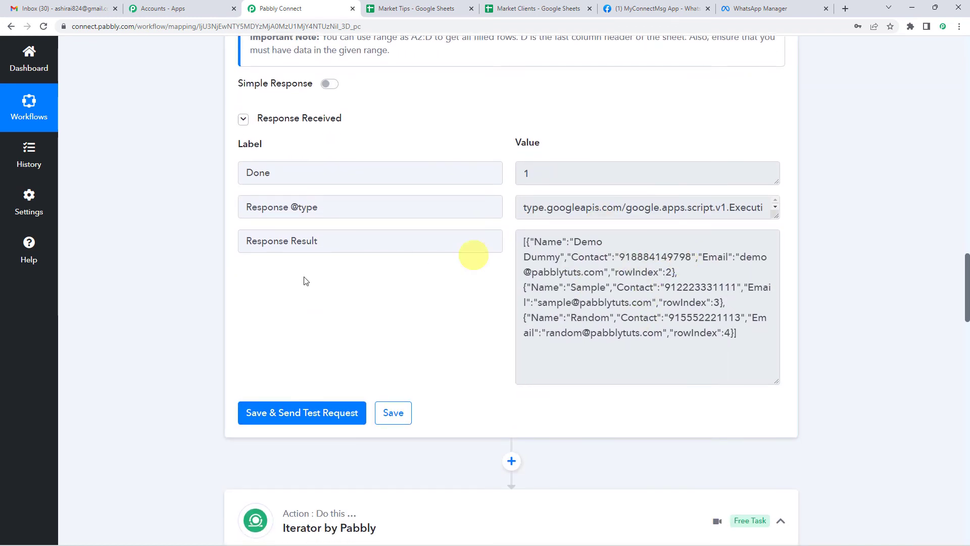
scroll(306, 281, down, 10)
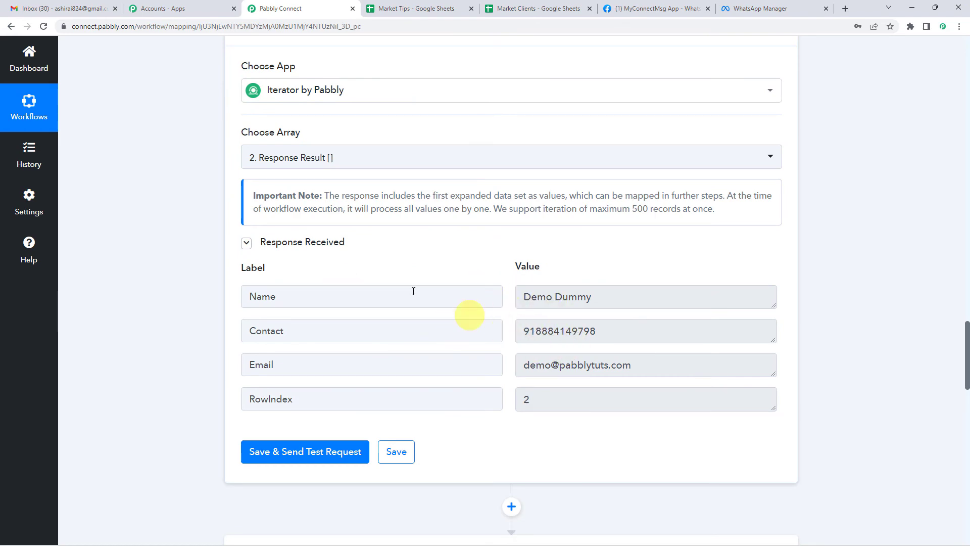
scroll(332, 321, up, 13)
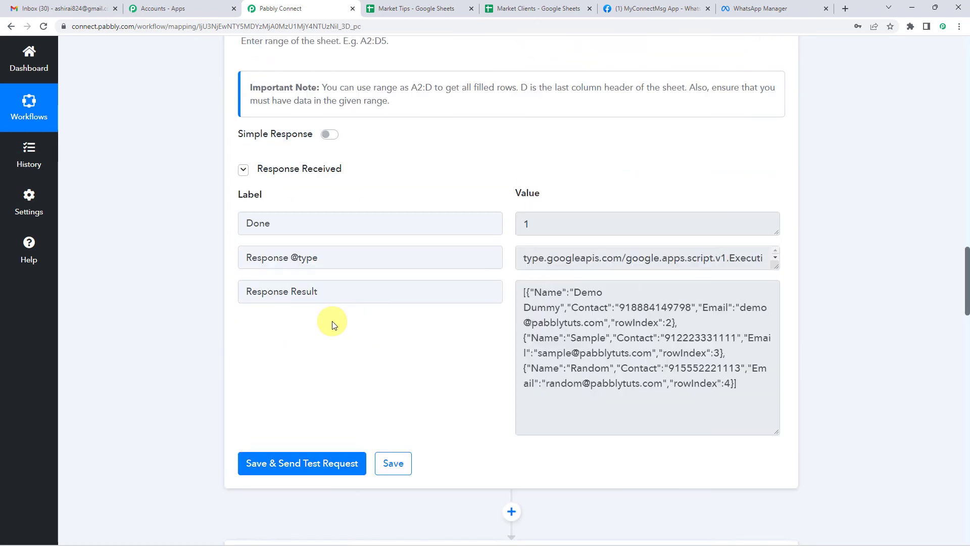
scroll(332, 321, up, 13)
- Map the Recipient Mobile Number field to the Iterator's Contact value and check the field's country code format hint
scroll(156, 330, down, 20)
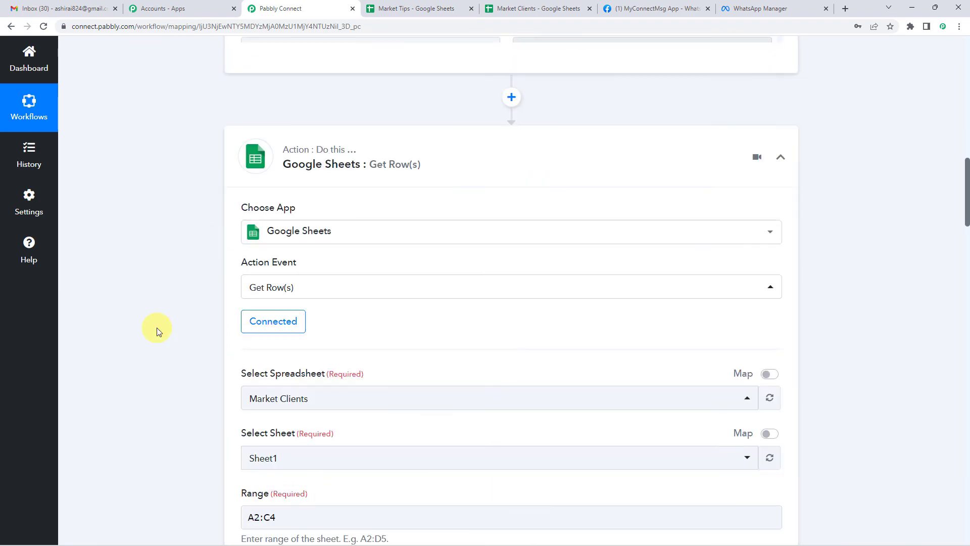
scroll(156, 328, down, 13)
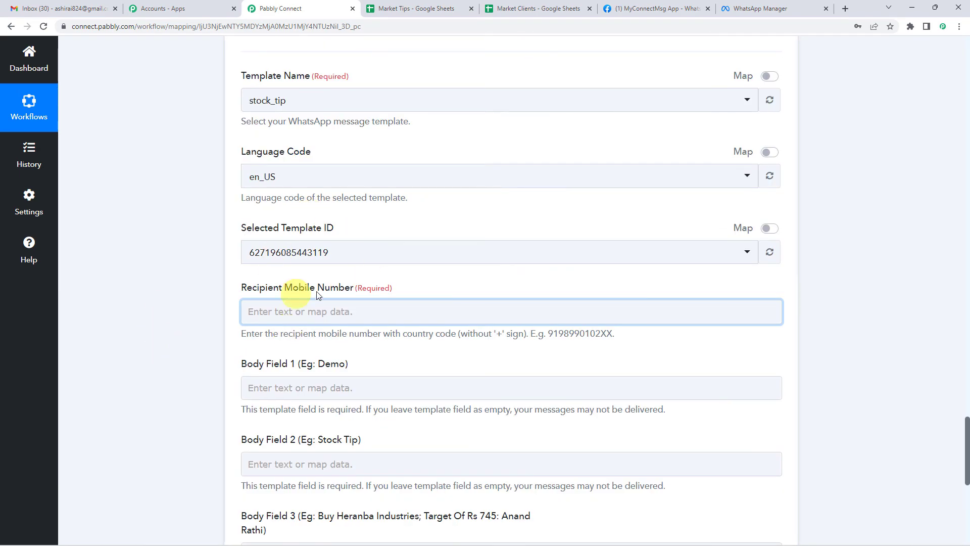
click(309, 310)
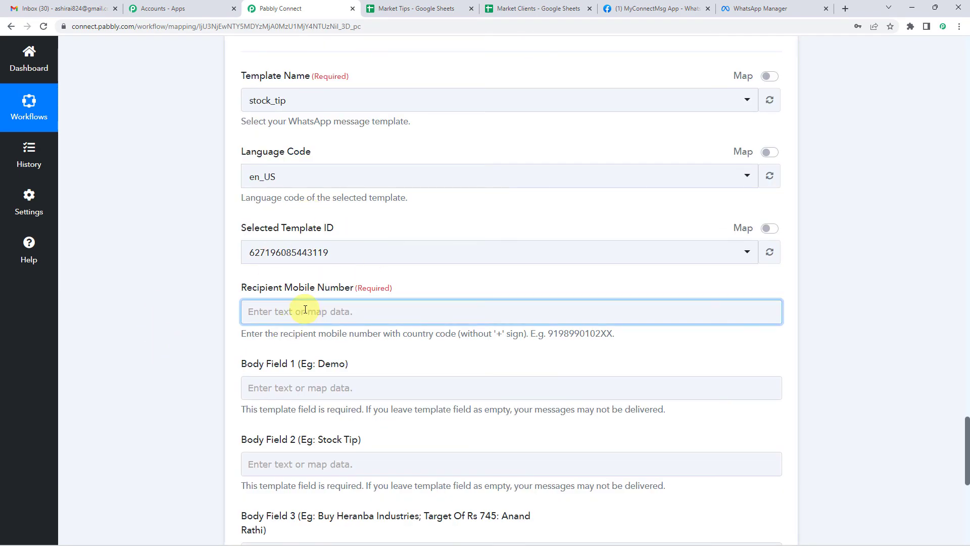
scroll(305, 310, down, 2)
click(302, 210)
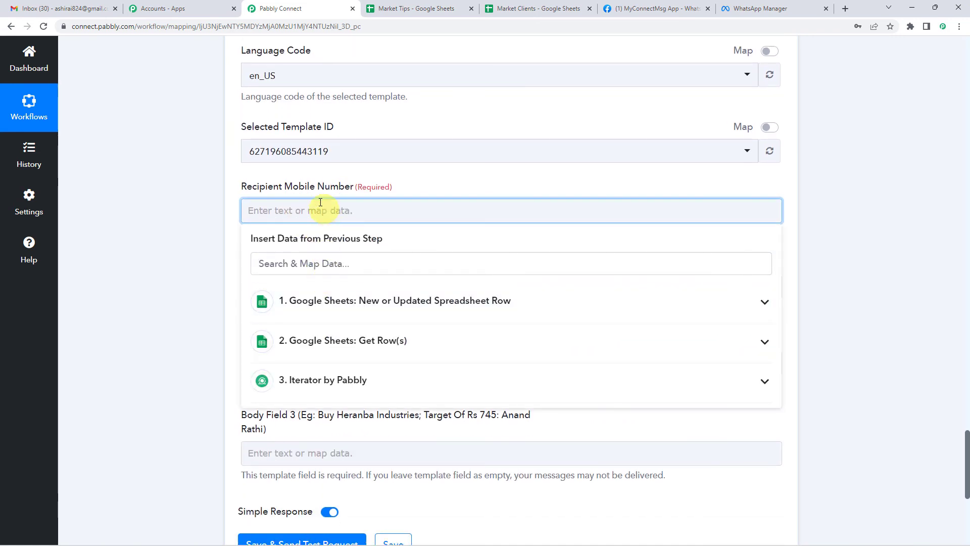
click(339, 379)
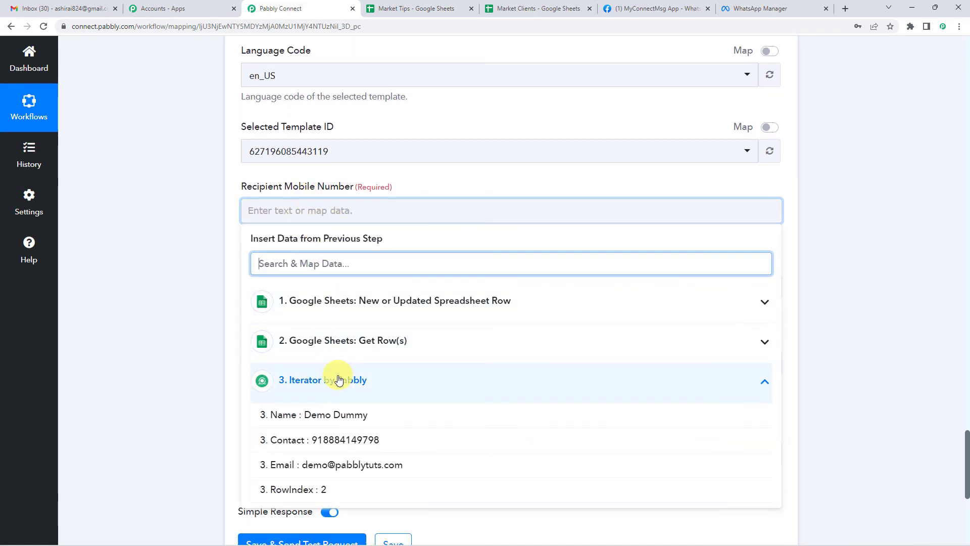
click(332, 440)
click(226, 222)
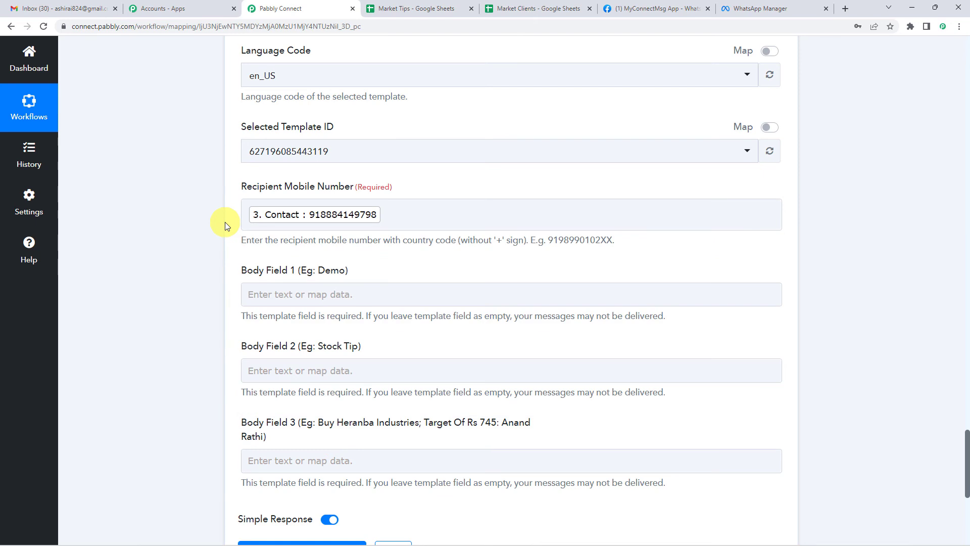
scroll(226, 222, down, 2)
scroll(226, 223, down, 1)
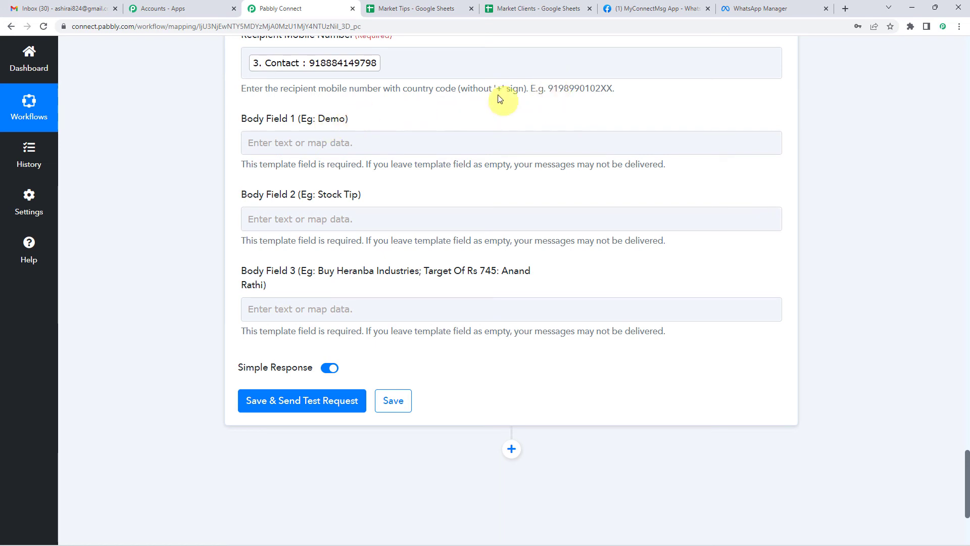
drag(458, 89, 623, 91)
click(438, 125)
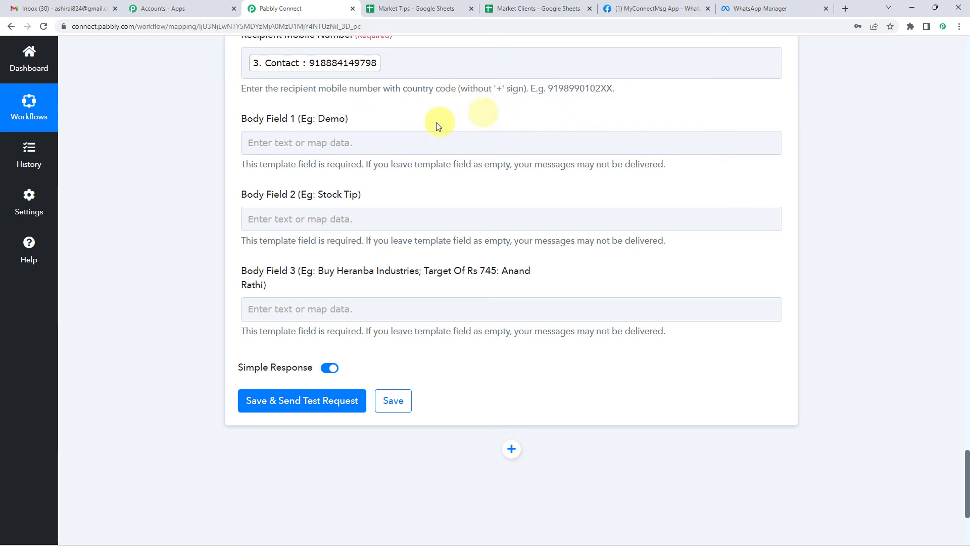
- Check variable {{1}} in the stock_tip template in WhatsApp Manager, then map Body Field 1 in Pabbly Connect to the Iterator's Name value
click(335, 146)
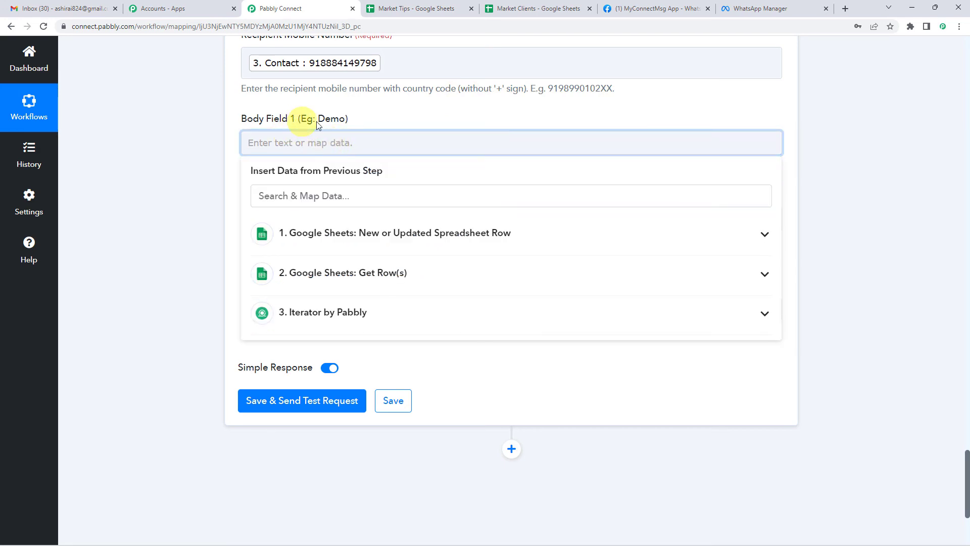
click(396, 121)
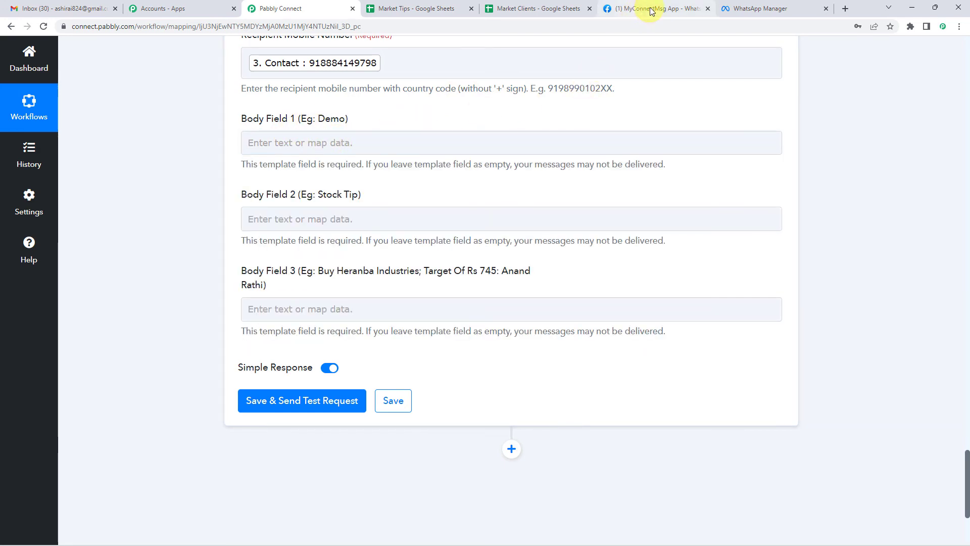
click(749, 6)
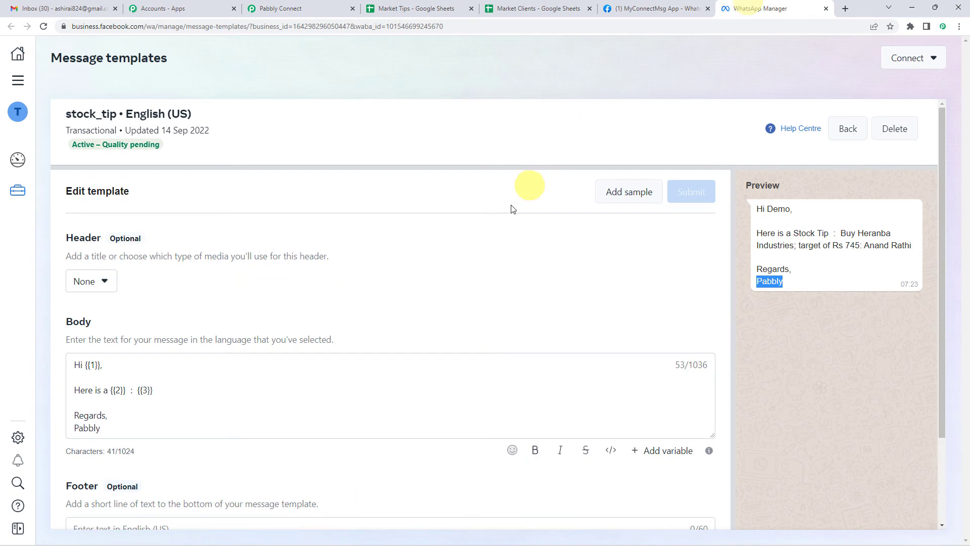
scroll(149, 313, down, 1)
click(93, 315)
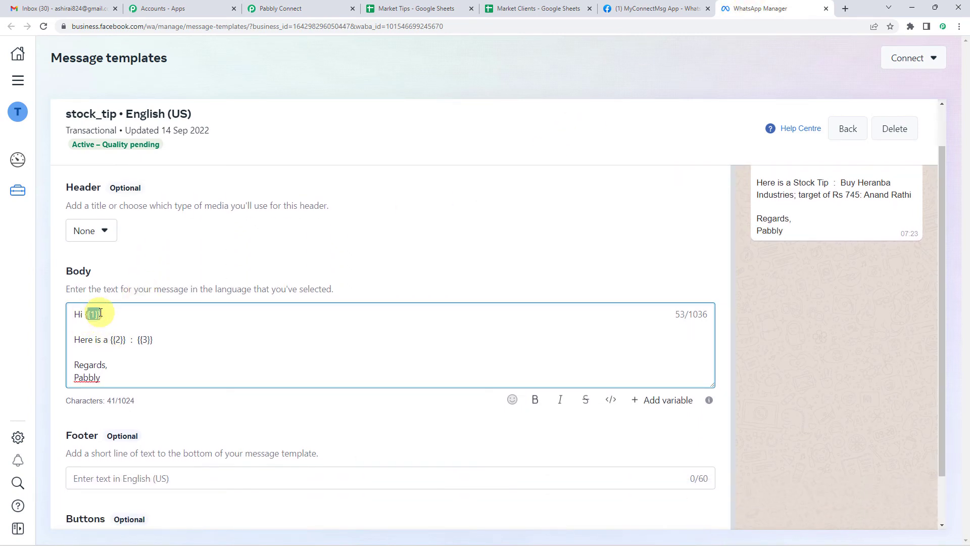
click(334, 7)
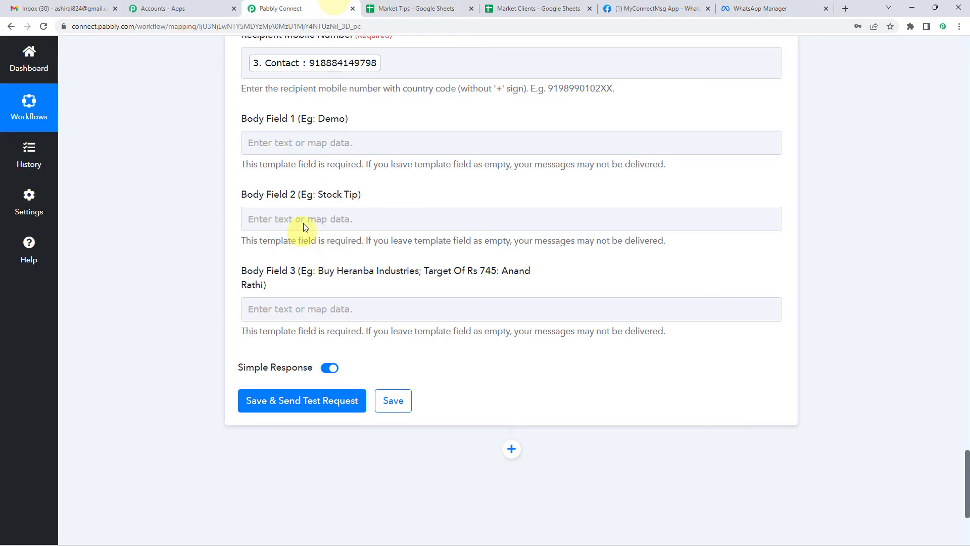
click(318, 141)
click(325, 313)
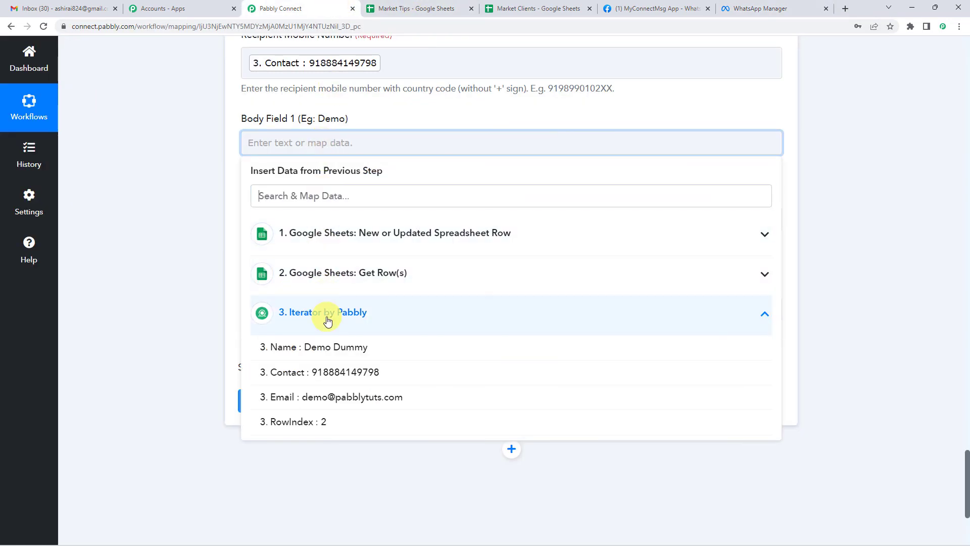
click(346, 348)
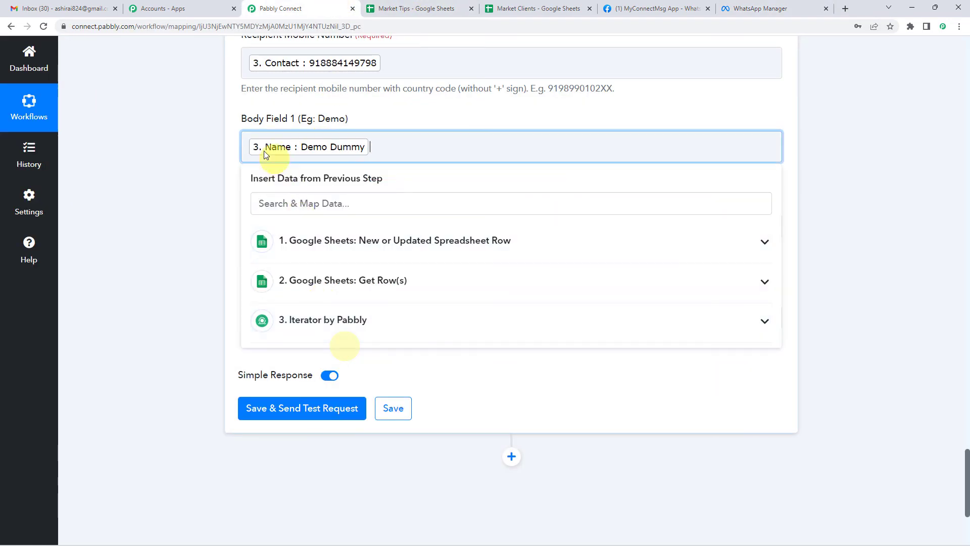
click(230, 152)
- Compare Body Field 2 with variable {{2}} in the WhatsApp Manager template and the Tip Type cell B2 in the Market Tips spreadsheet
drag(301, 202, 318, 202)
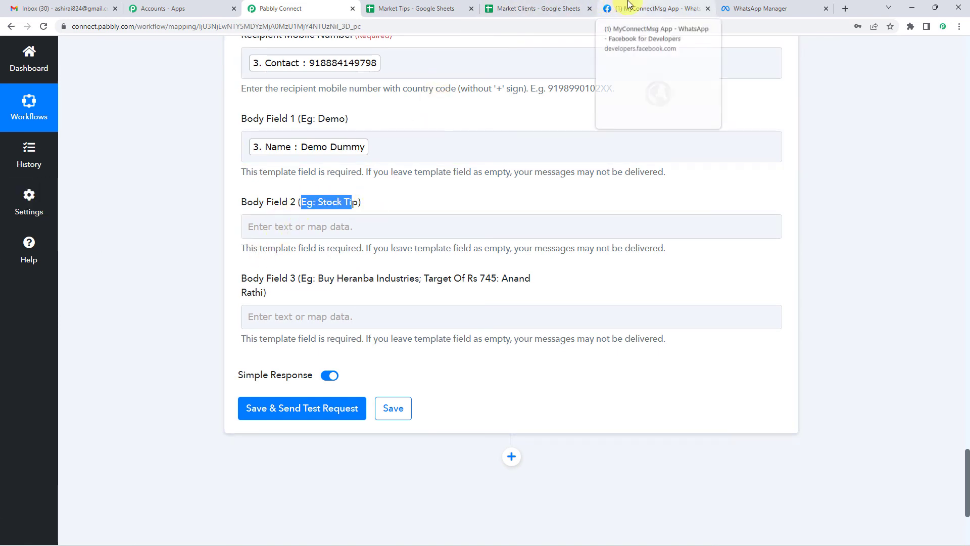
click(717, 5)
drag(86, 339, 118, 339)
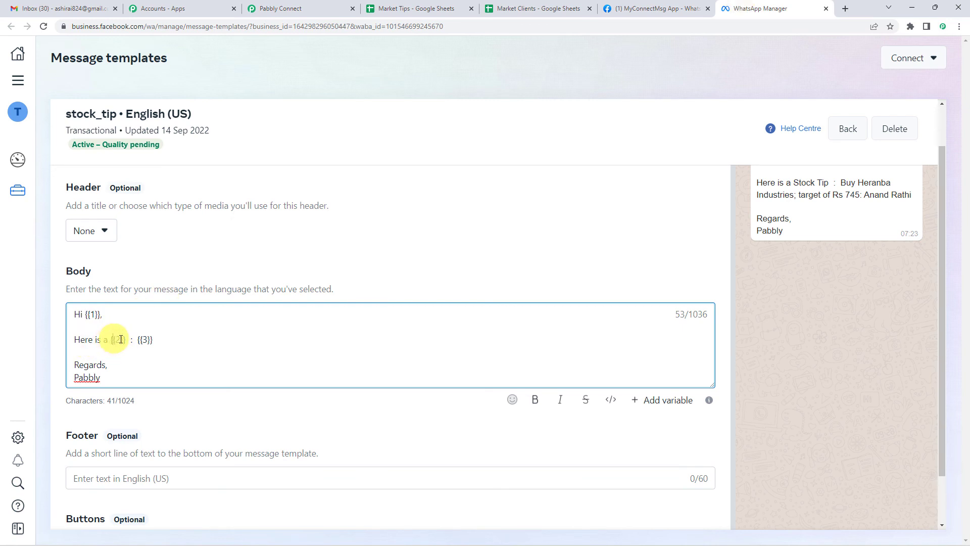
click(297, 6)
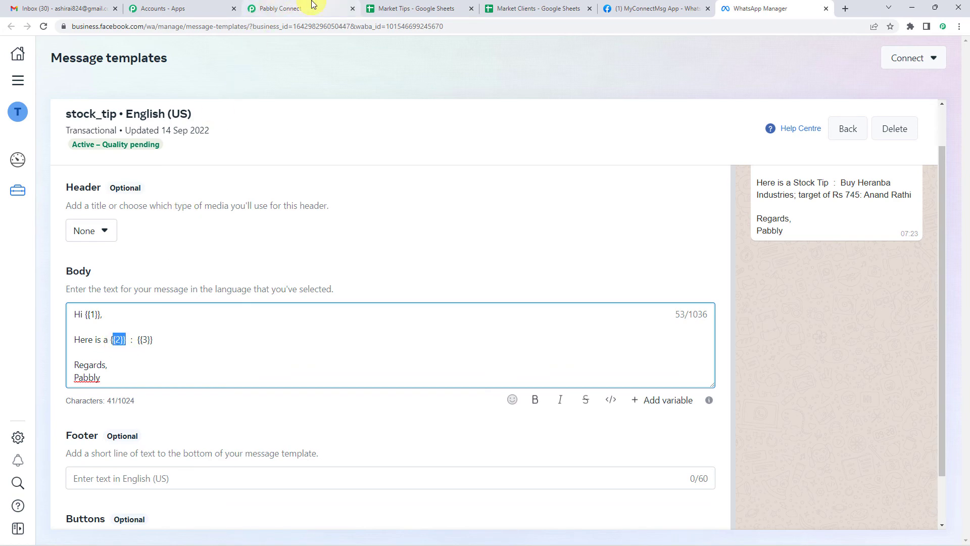
click(312, 4)
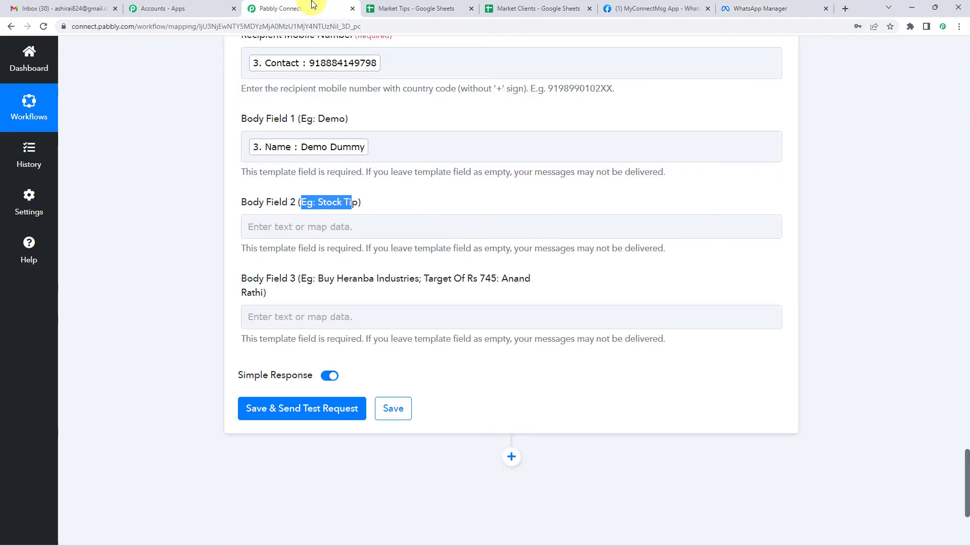
click(405, 5)
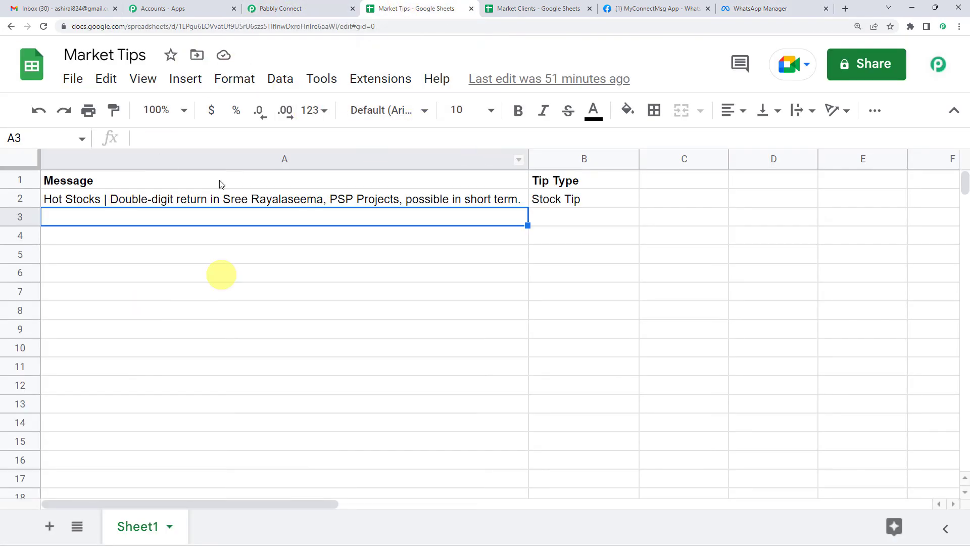
click(571, 200)
double_click(569, 197)
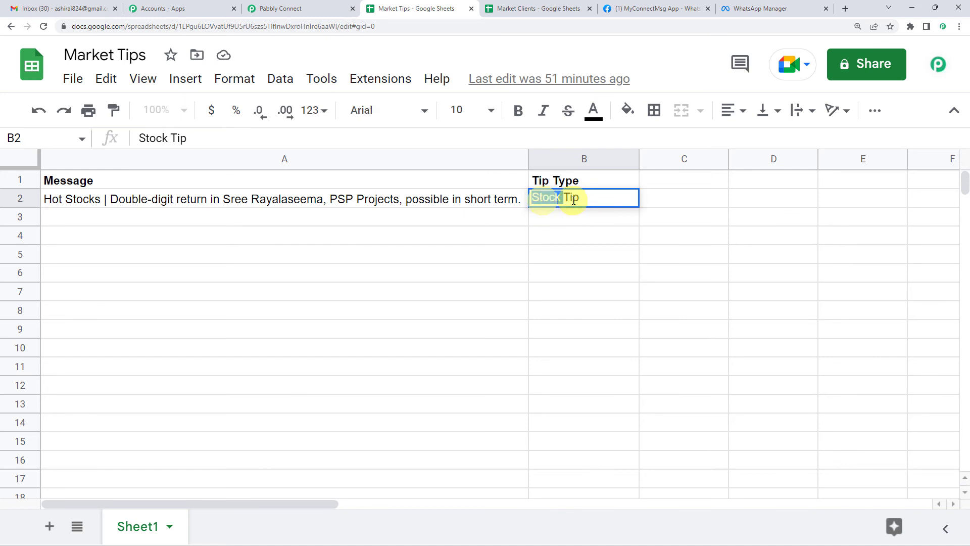
- Return to Pabbly Connect and map Body Field 2 to the Tip Type value from the Google Sheets trigger
click(281, 8)
scroll(163, 313, down, 2)
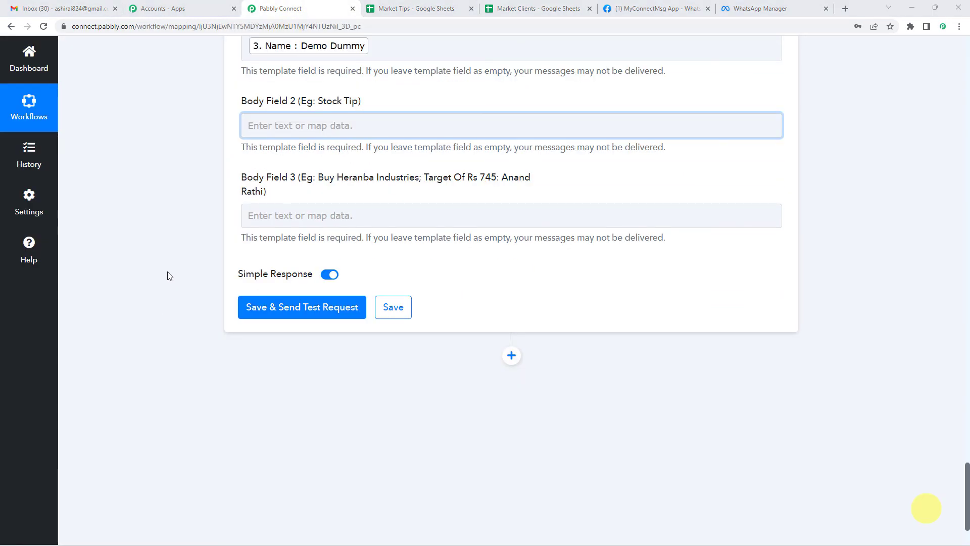
click(271, 124)
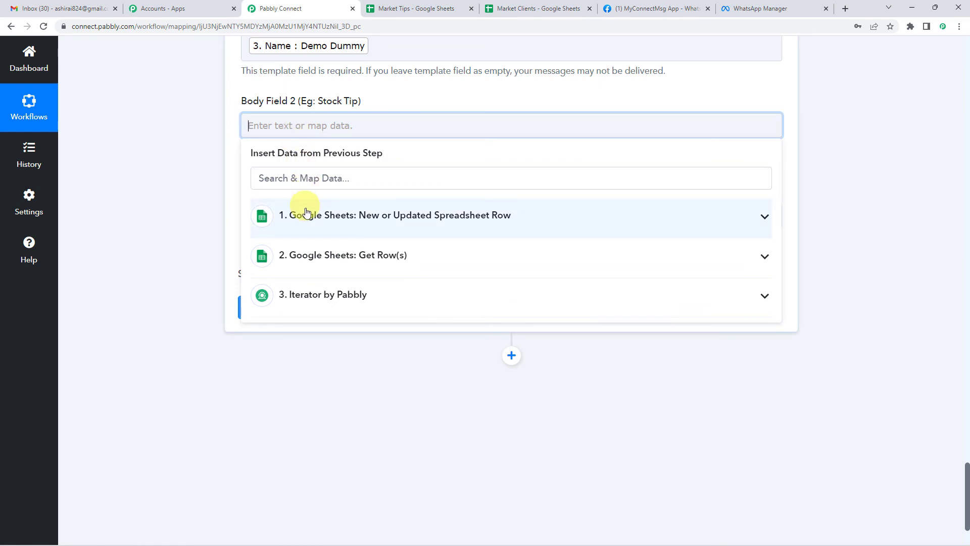
click(360, 221)
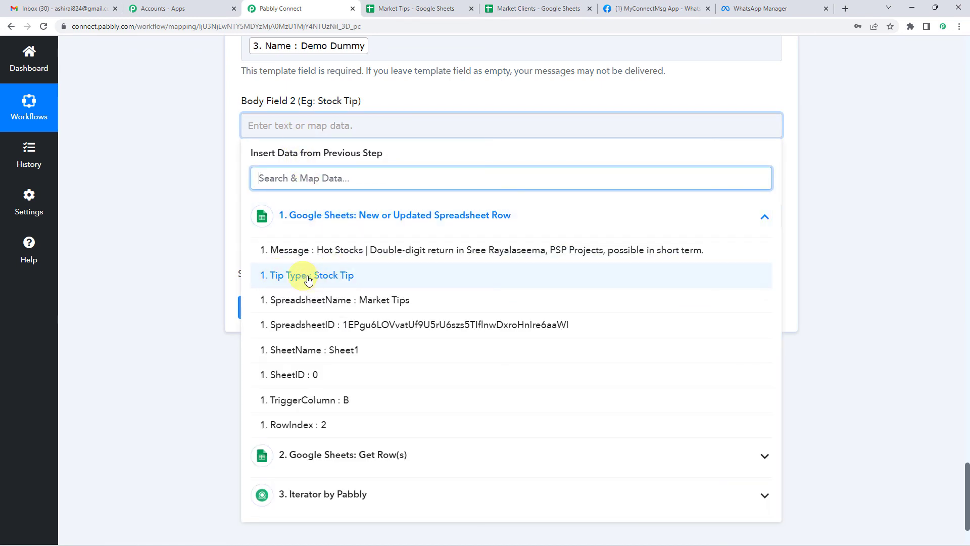
click(342, 276)
click(238, 147)
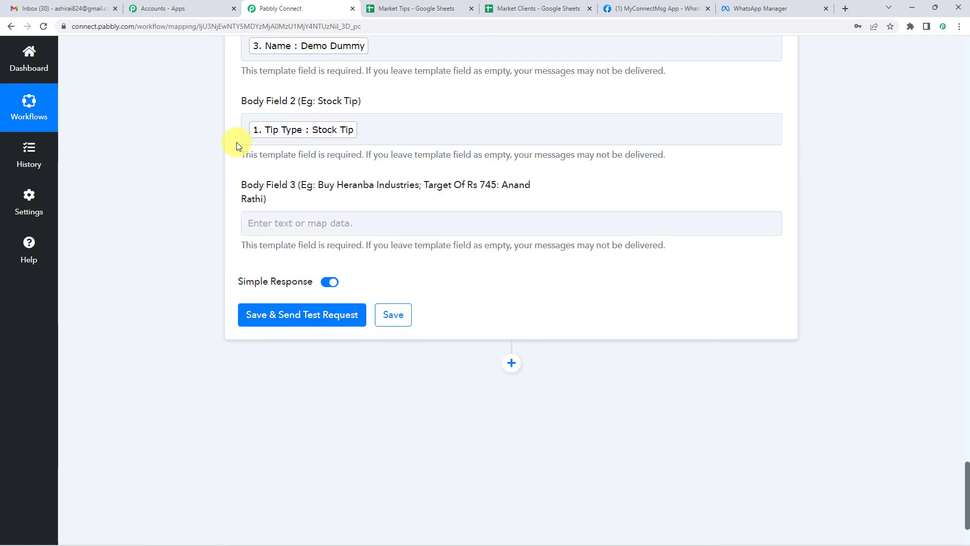
- Map Body Field 3 to the Message value from the Google Sheets New or Updated Spreadsheet Row trigger
scroll(303, 157, down, 1)
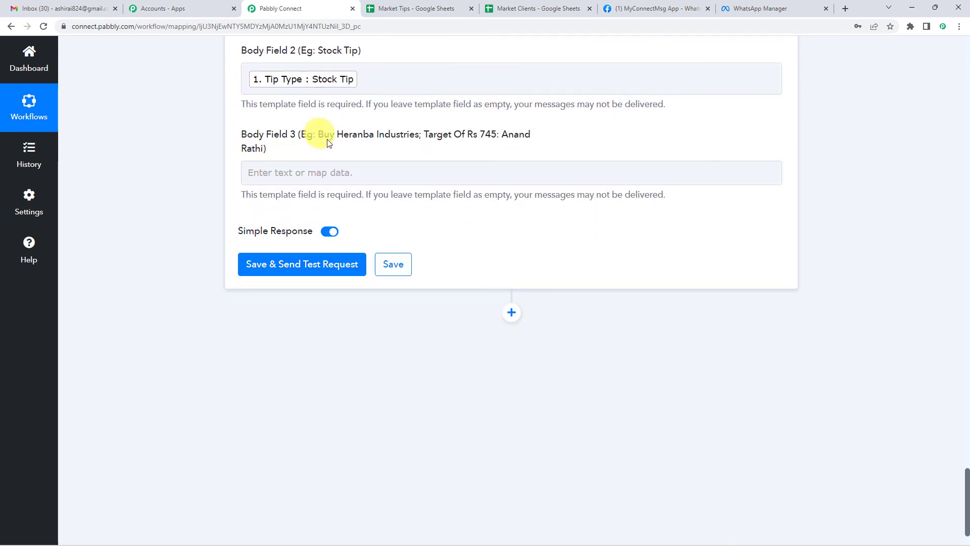
drag(319, 137, 340, 151)
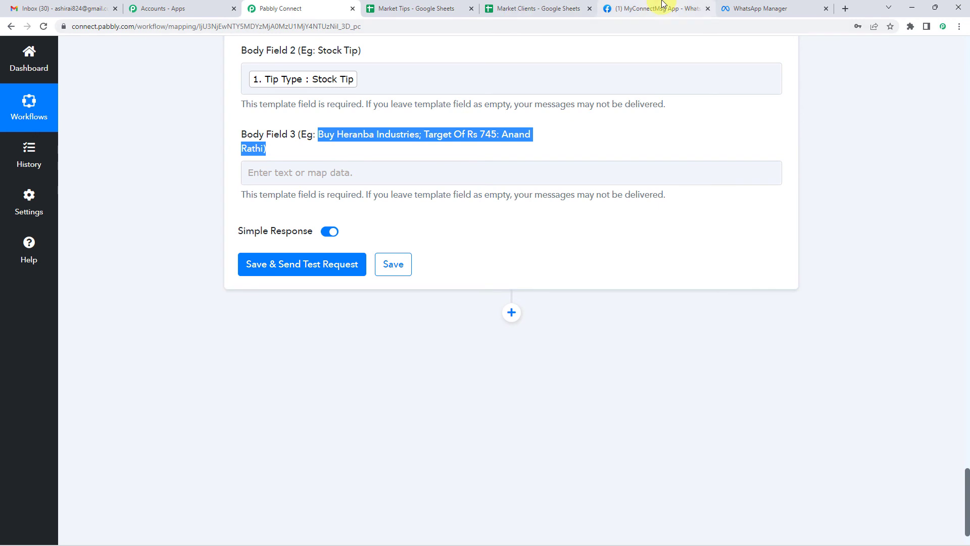
click(331, 172)
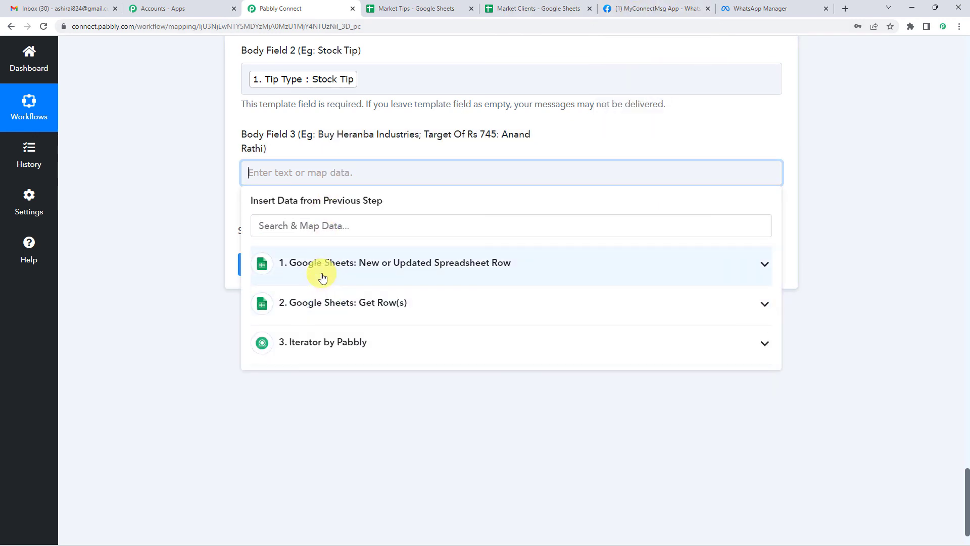
click(323, 278)
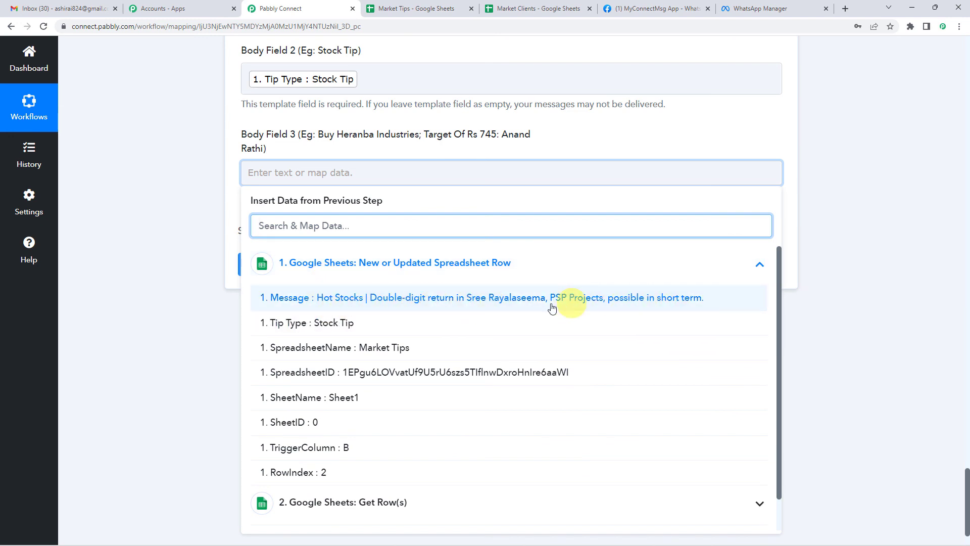
click(407, 302)
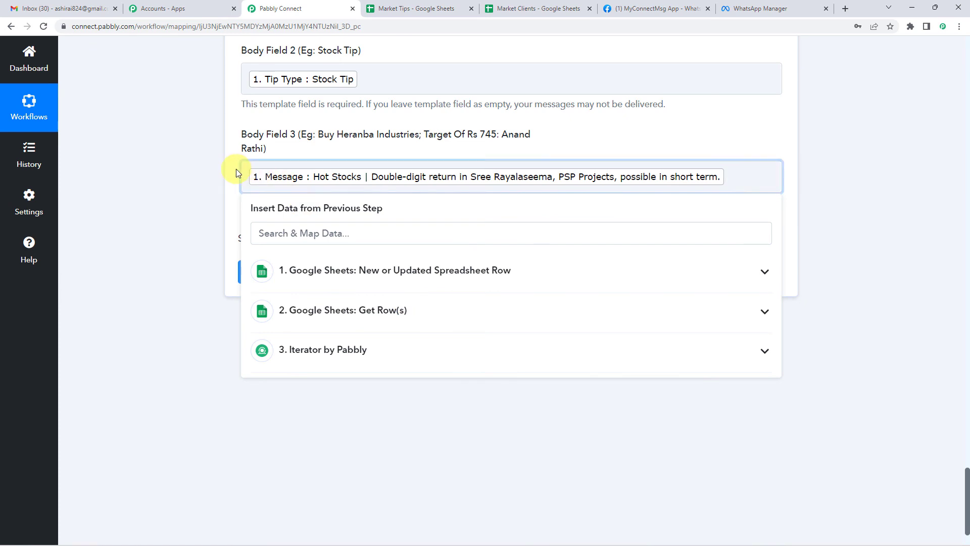
click(235, 172)
- Review the earlier workflow steps and compare the mapped recipient number and three body fields with their template examples
scroll(224, 238, up, 3)
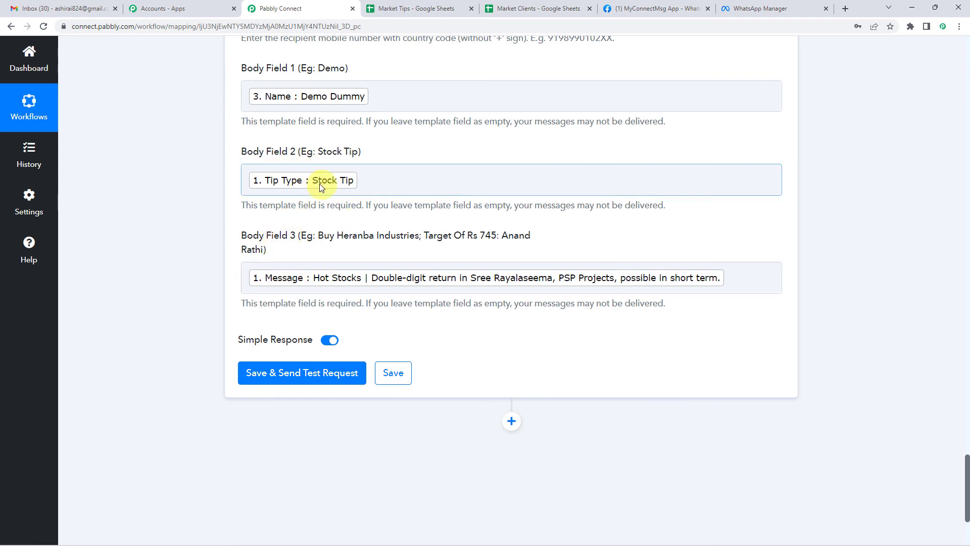
scroll(299, 217, up, 4)
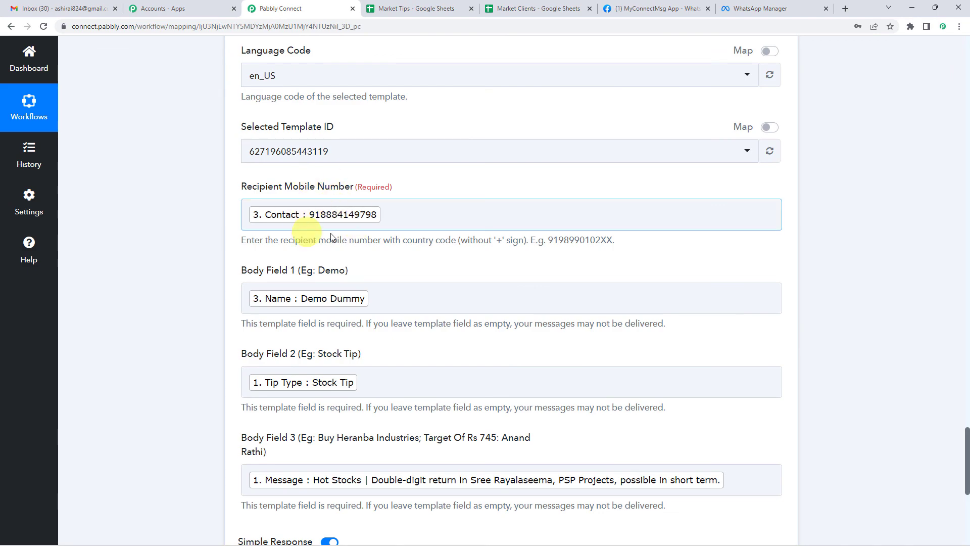
scroll(315, 427, down, 3)
scroll(192, 301, up, 7)
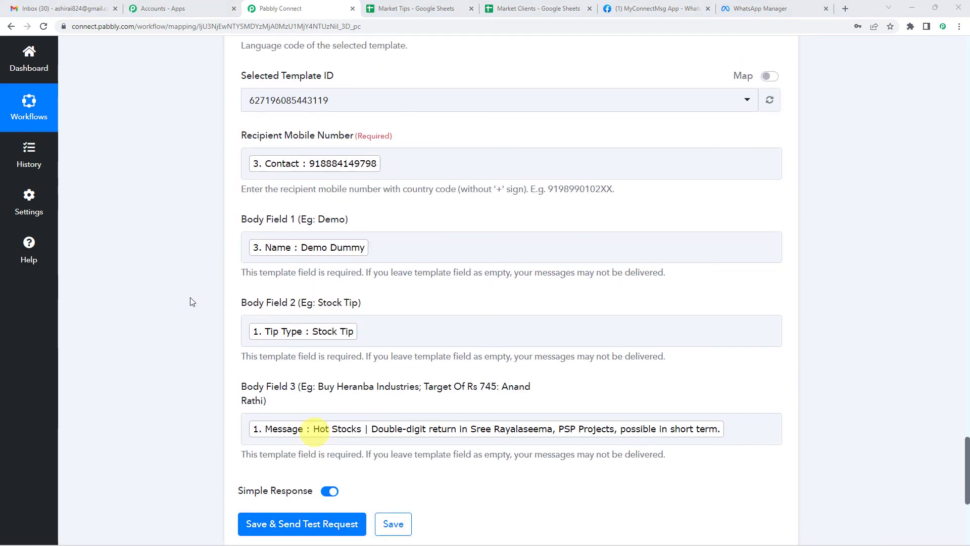
scroll(192, 300, up, 20)
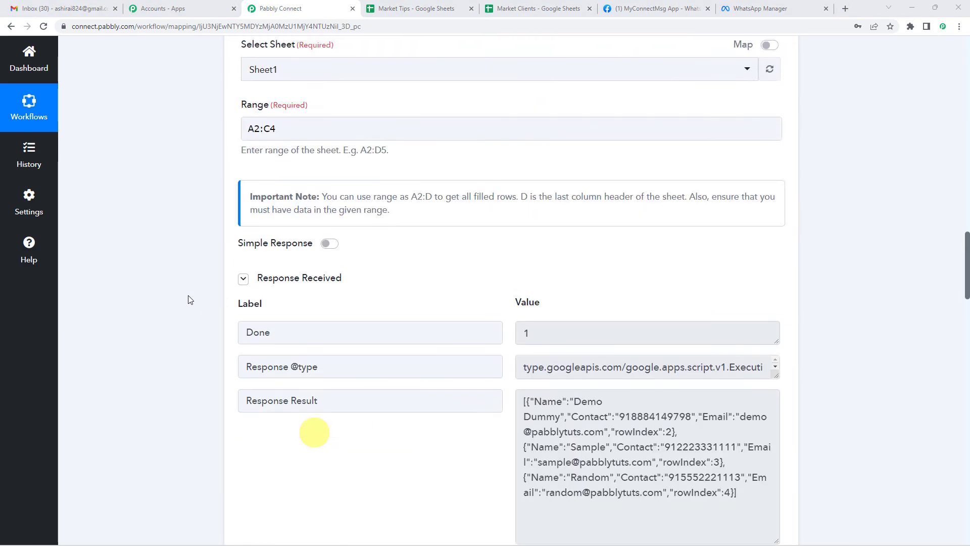
scroll(137, 274, down, 20)
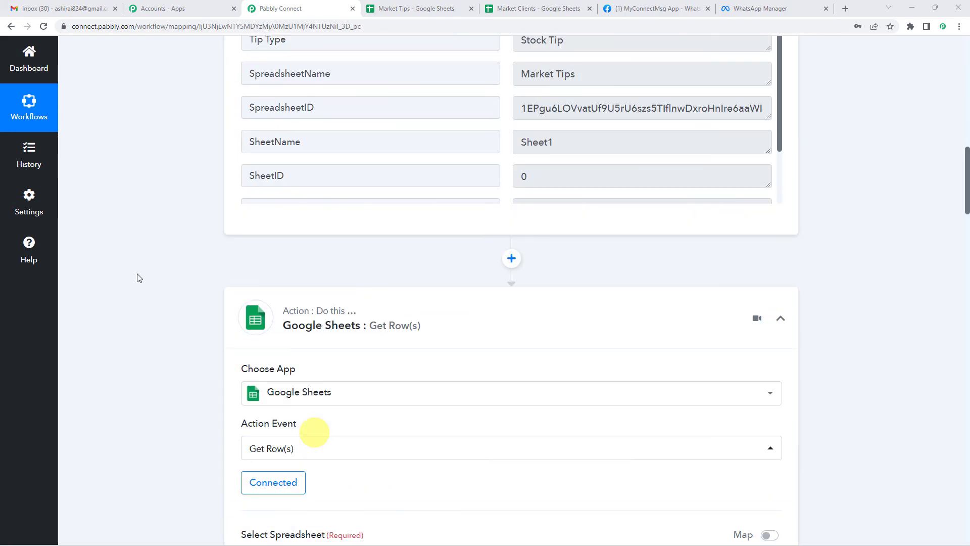
scroll(143, 300, down, 20)
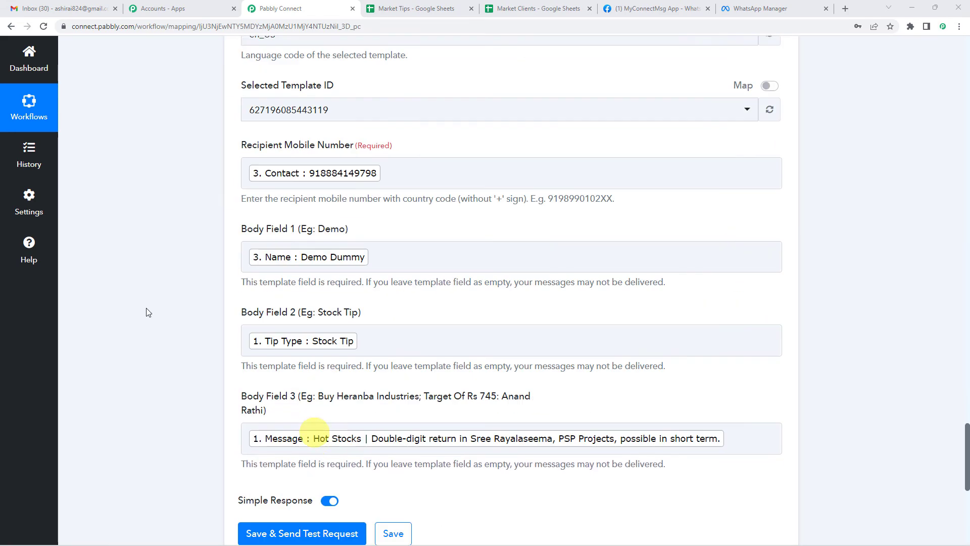
scroll(275, 159, up, 3)
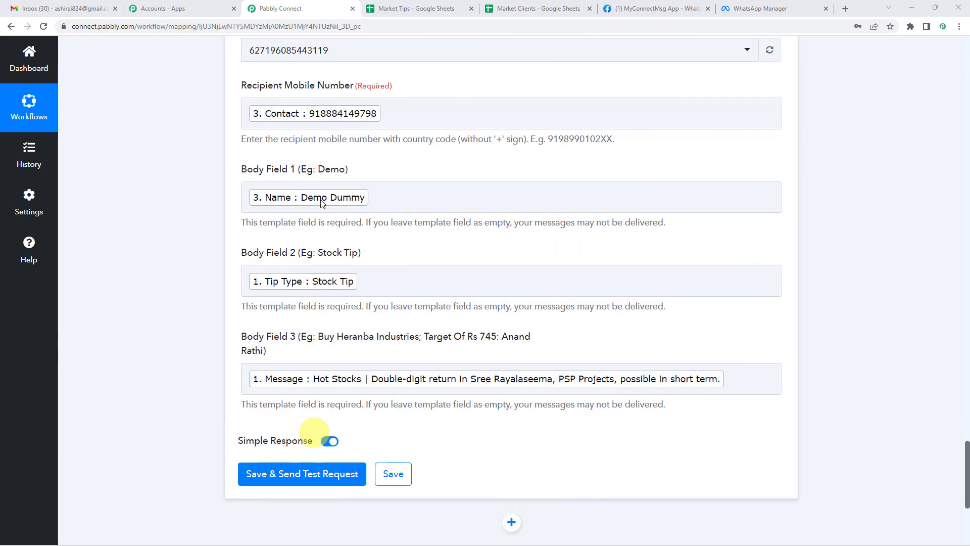
drag(312, 336, 410, 338)
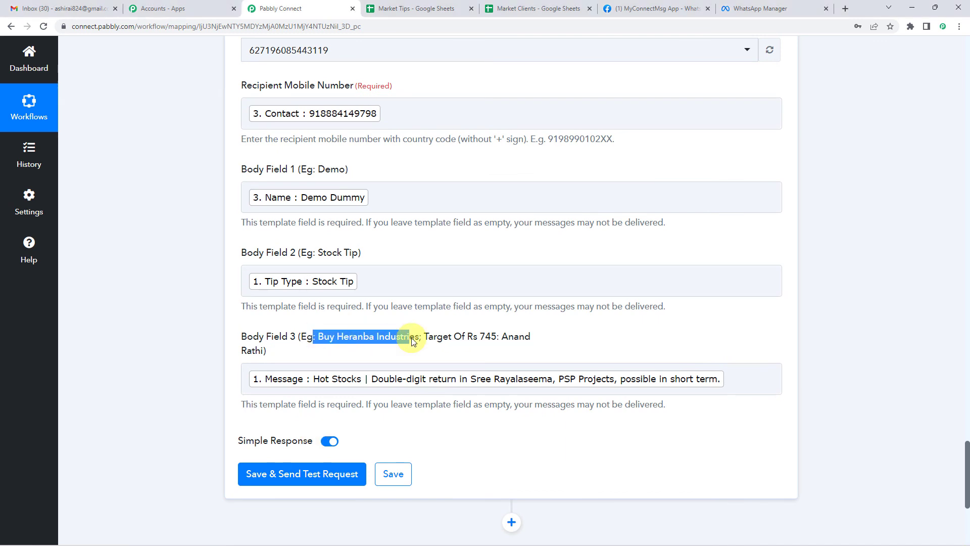
click(361, 339)
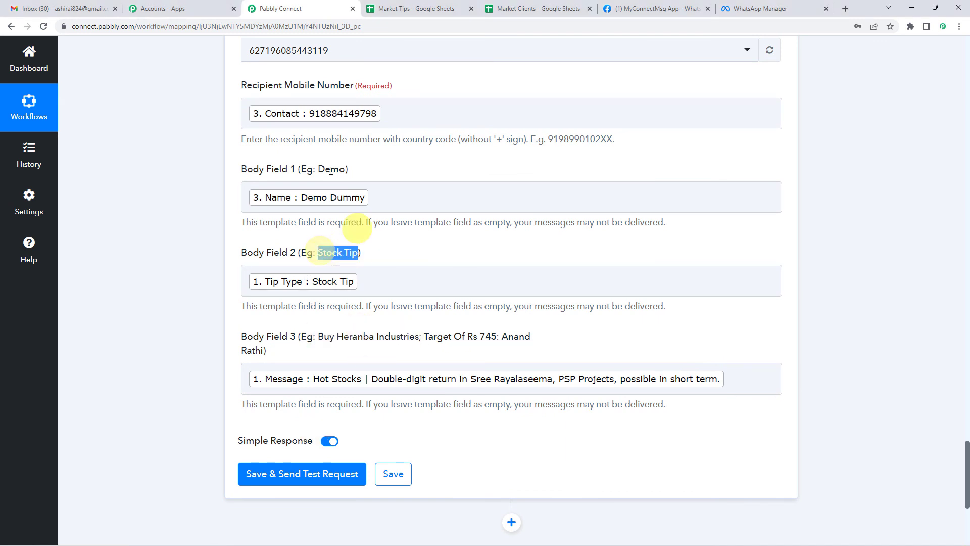
- Save the WhatsApp Cloud API action, send a test request and check the response received
scroll(323, 168, down, 3)
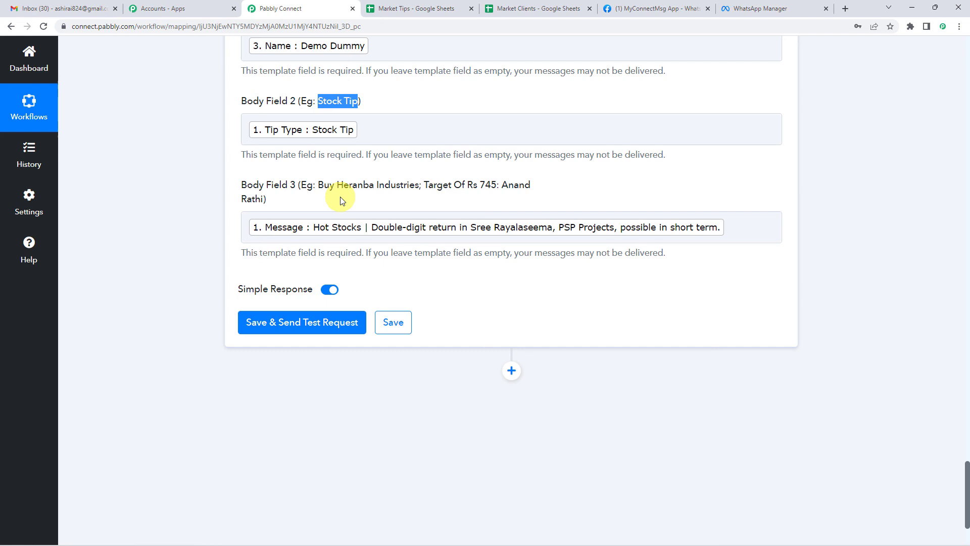
click(312, 323)
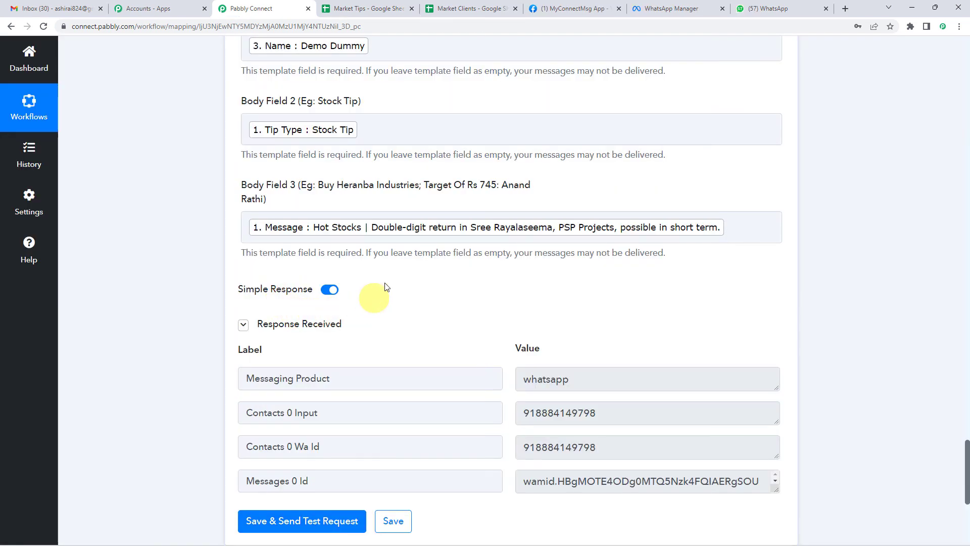
scroll(389, 283, down, 2)
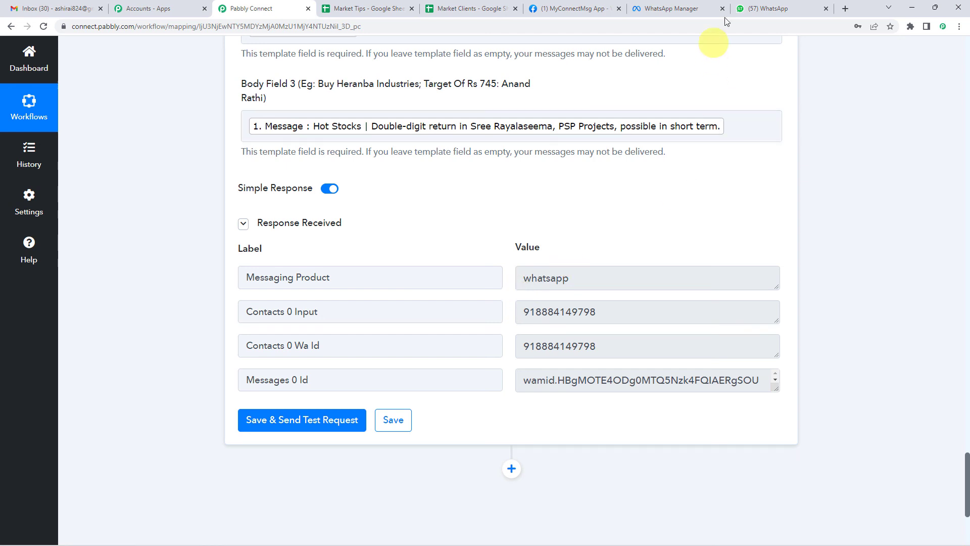
- Switch to WhatsApp Web, open the Pabbly chat and check the name, tip type and message text in the received template message
click(754, 9)
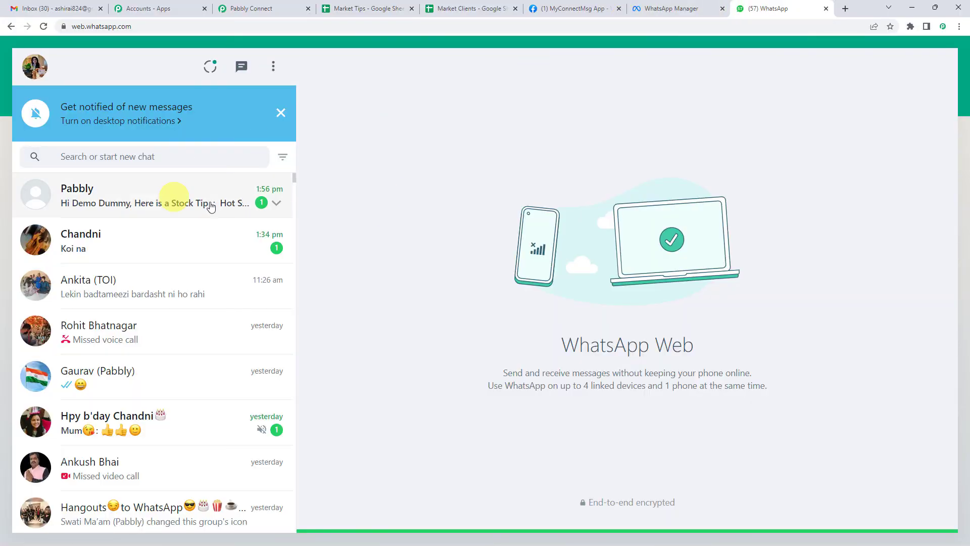
click(153, 203)
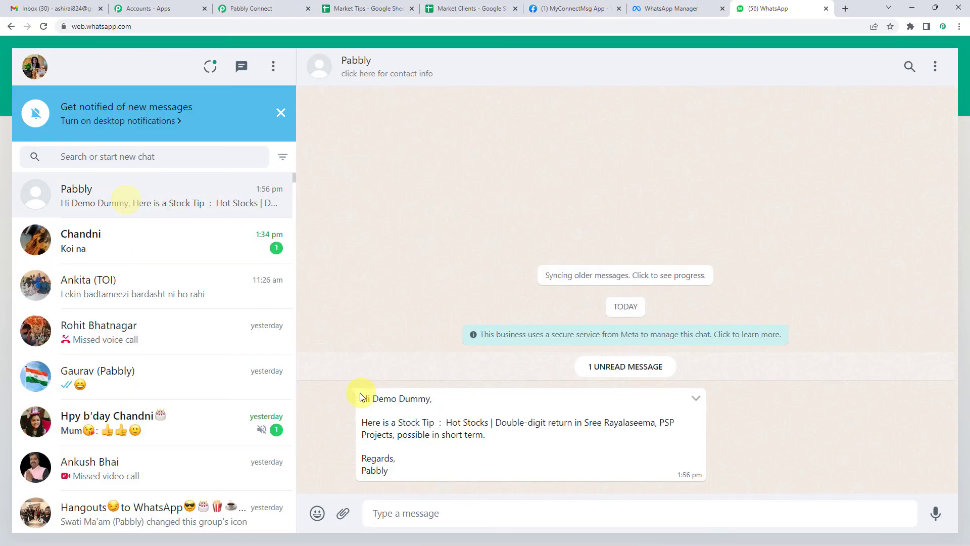
drag(406, 400, 607, 438)
click(456, 429)
click(507, 426)
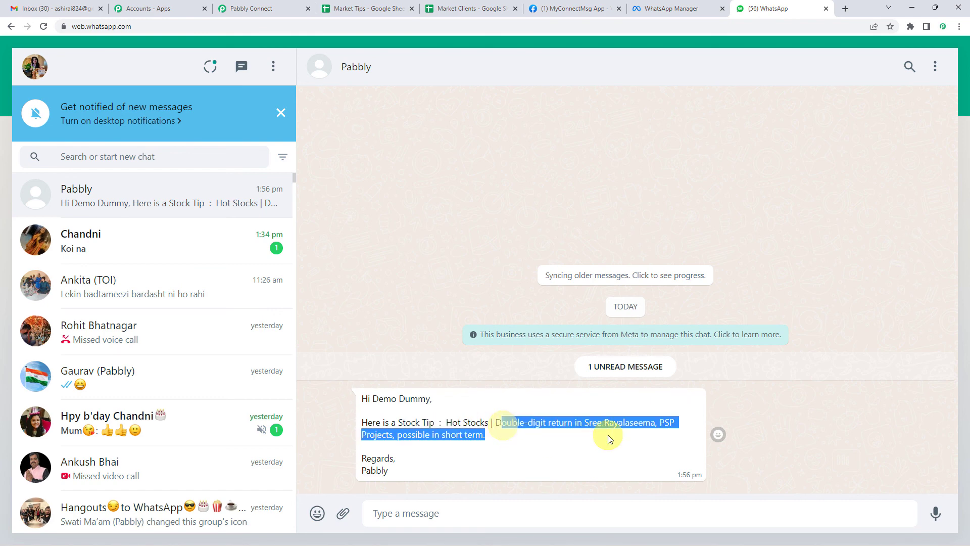
double_click(418, 438)
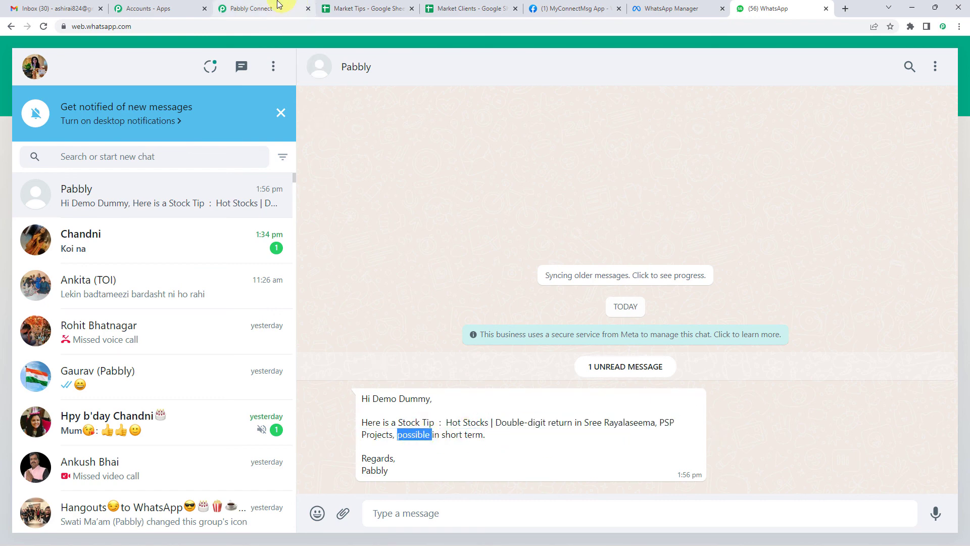
- Return to Pabbly Connect and collapse the expanded workflow steps up to the Google Sheets trigger
click(263, 9)
scroll(165, 308, up, 13)
scroll(165, 308, up, 10)
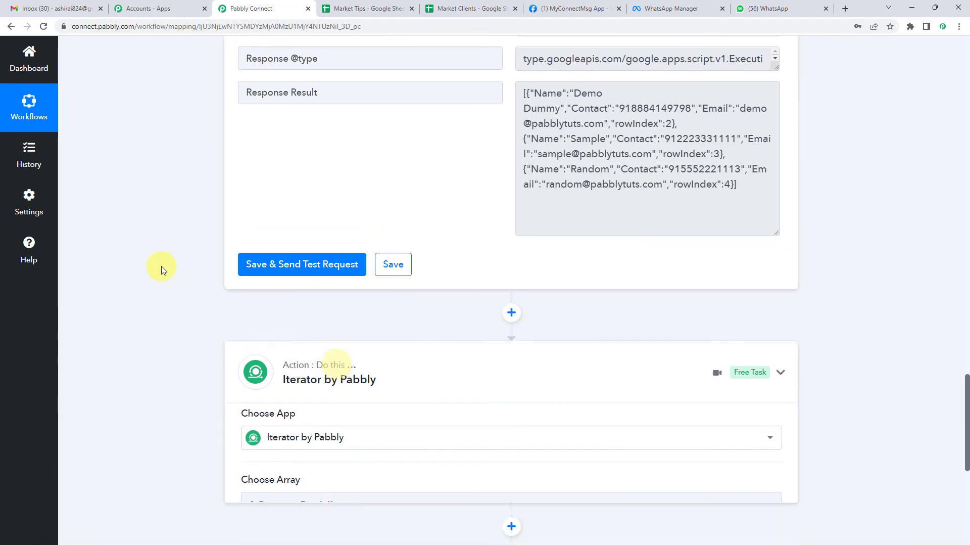
scroll(217, 267, up, 10)
click(340, 71)
scroll(208, 320, up, 15)
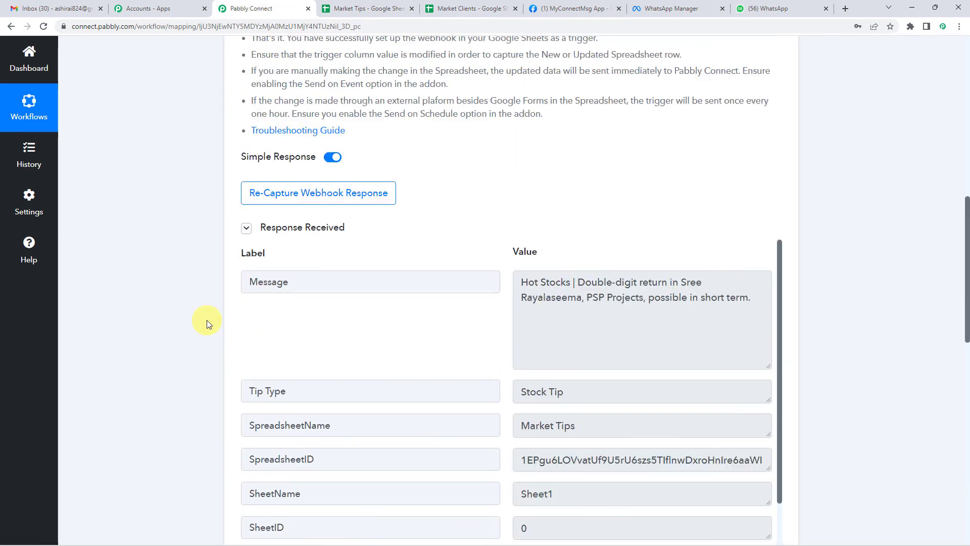
click(331, 229)
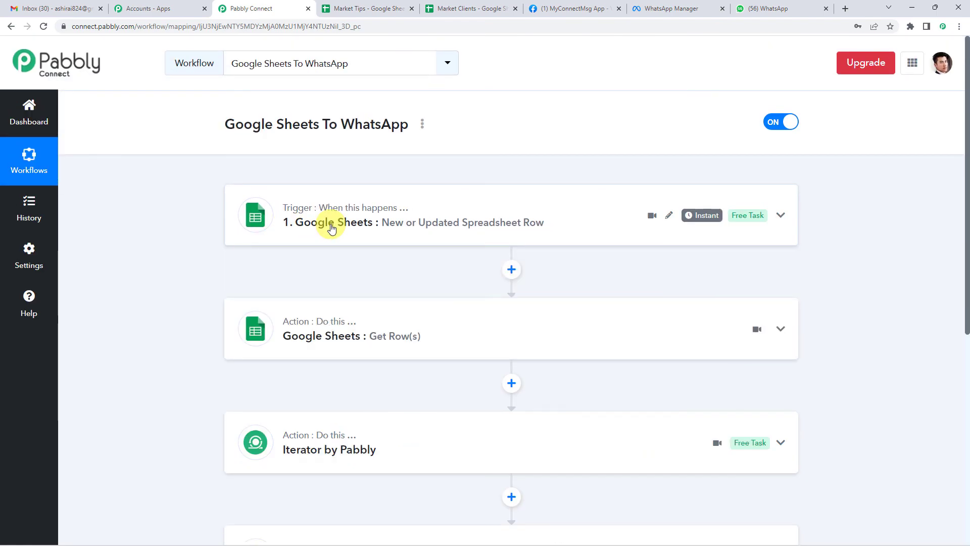